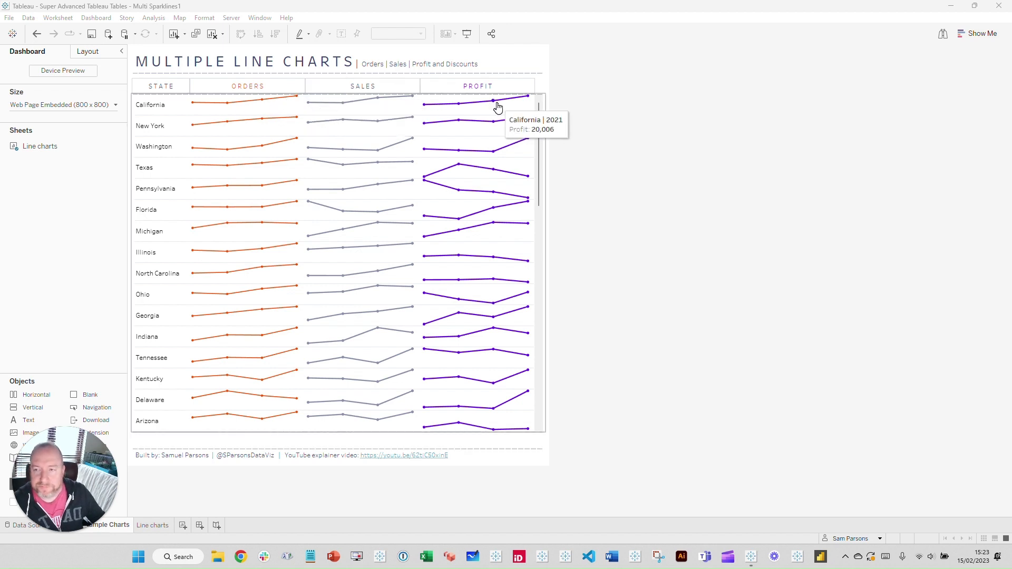
# Step: Open the Line charts worksheet from the dashboard, then expand the Y-Axis Logic folder and widen the data pane to fit its field names
pyautogui.click(520, 107)
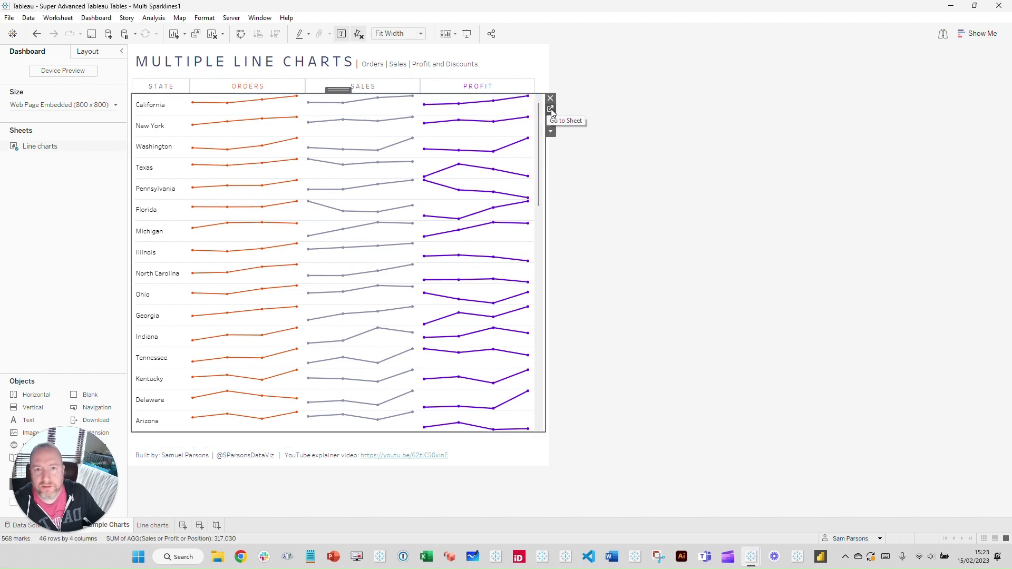
pyautogui.click(551, 110)
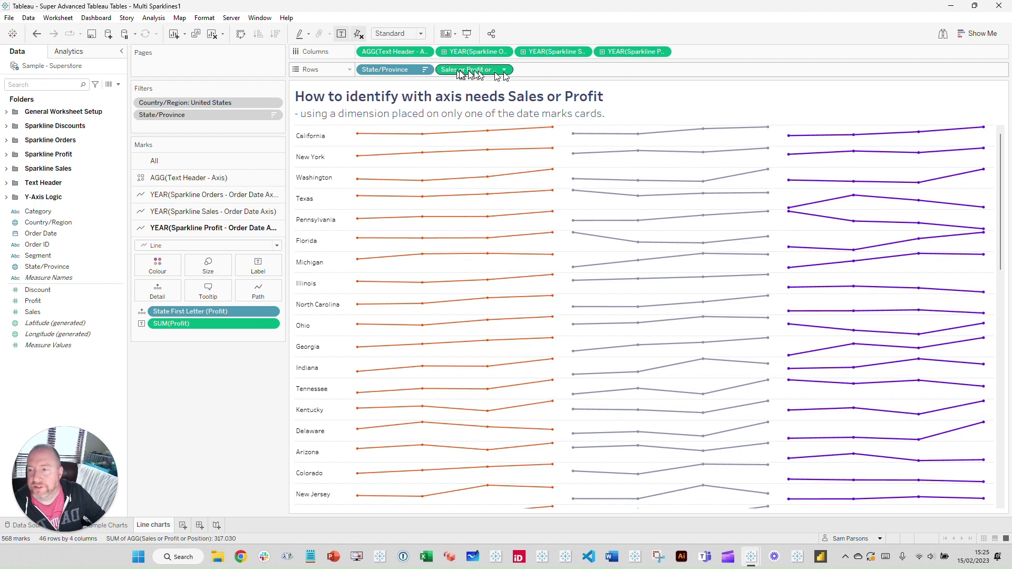
pyautogui.click(5, 197)
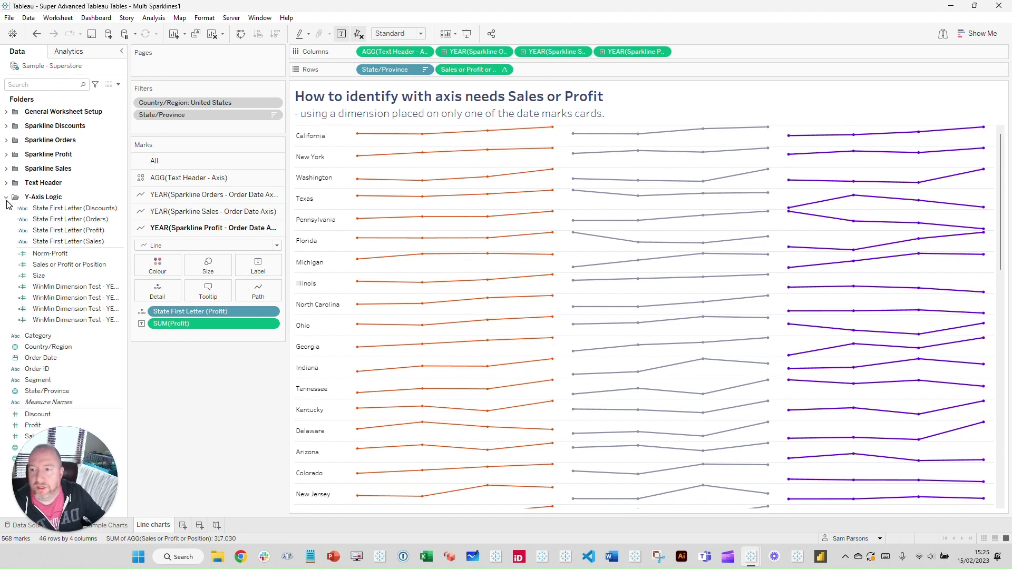
pyautogui.moveTo(123, 276); pyautogui.dragTo(168, 273)
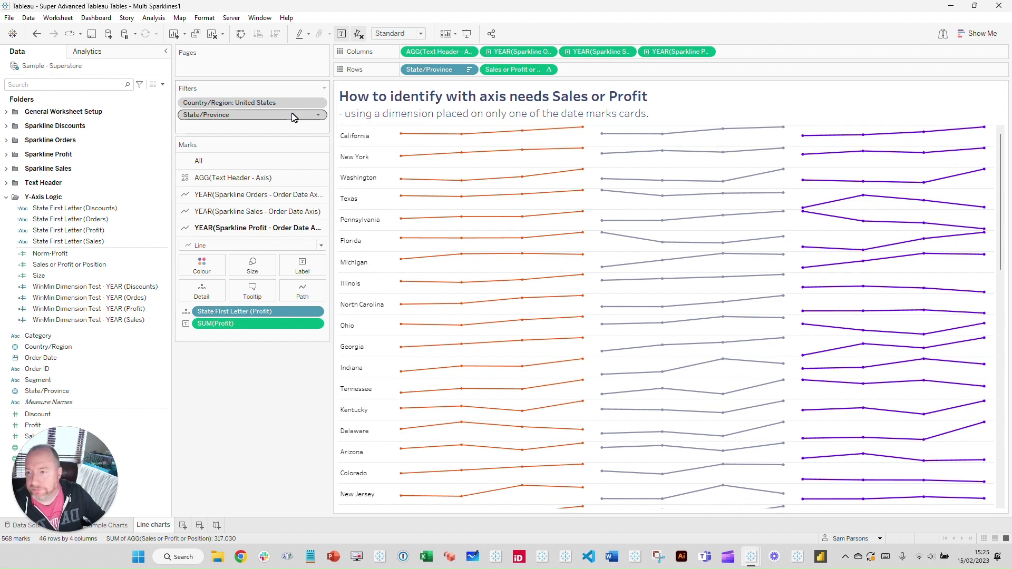
# Step: Open the Sales or Profit or Position calculation for editing, with a taller editor window and larger formula text
pyautogui.rightClick(91, 265)
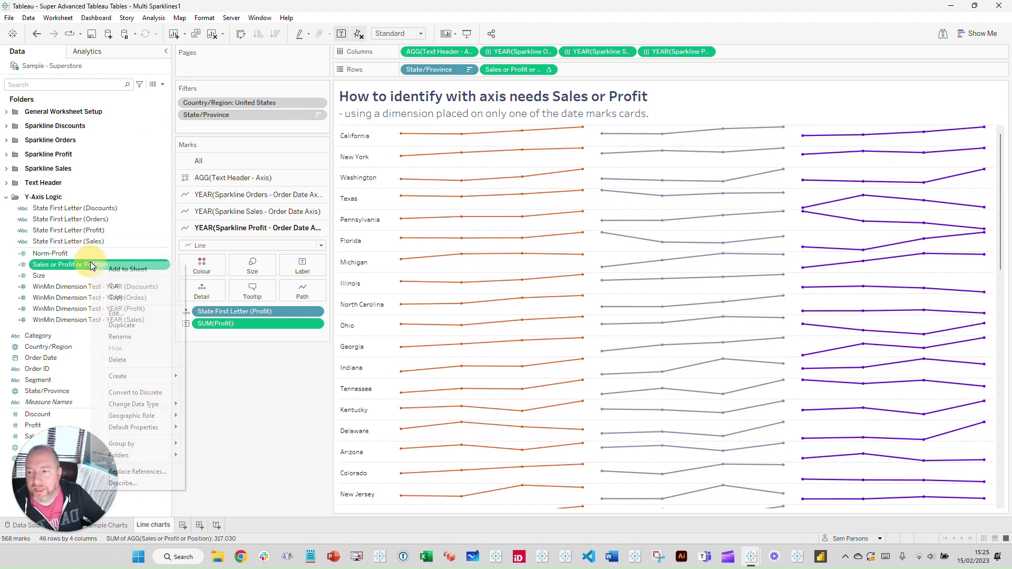
pyautogui.click(138, 314)
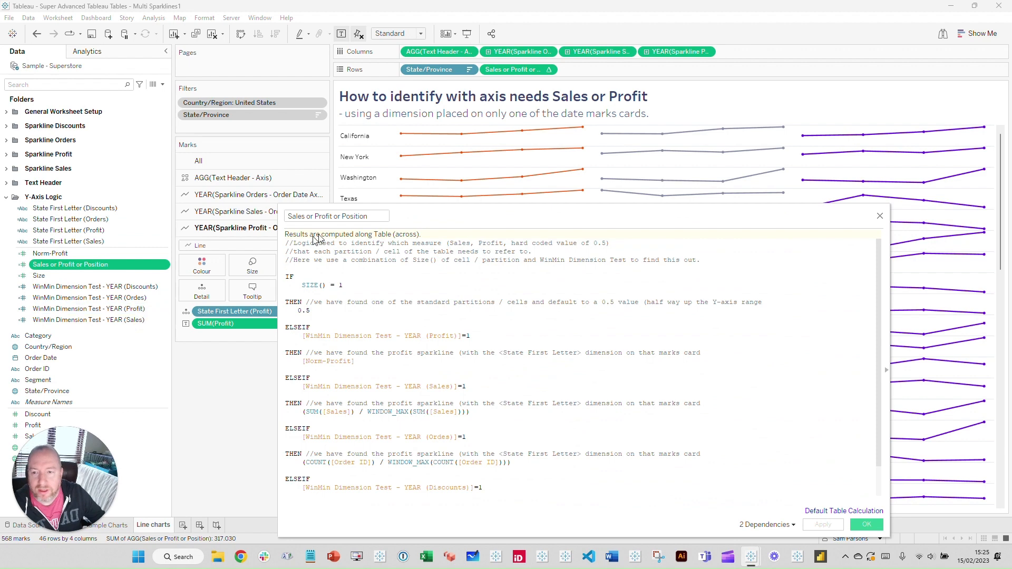
pyautogui.moveTo(404, 205); pyautogui.dragTo(402, 110)
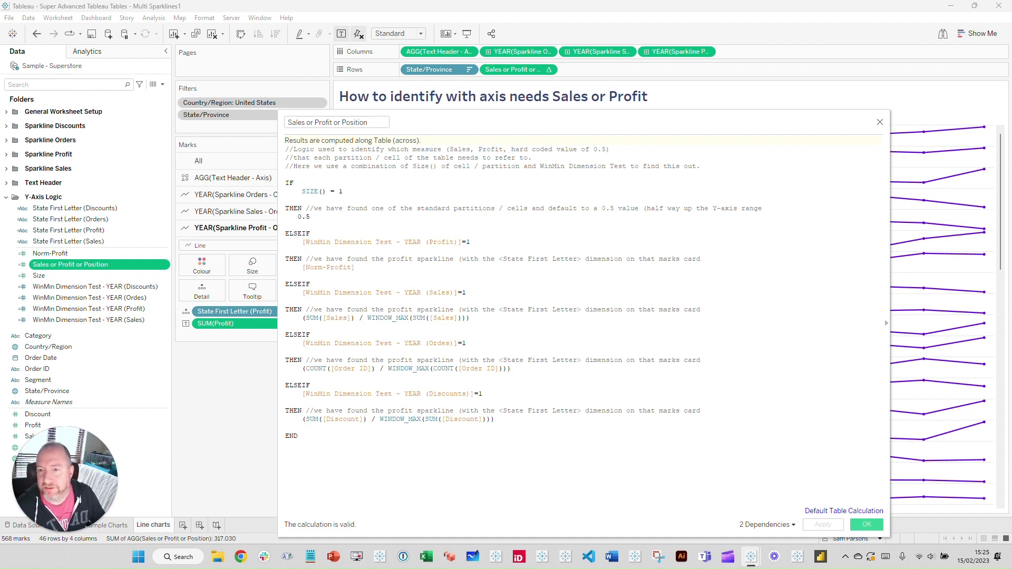
pyautogui.scroll(3, 580, 317)
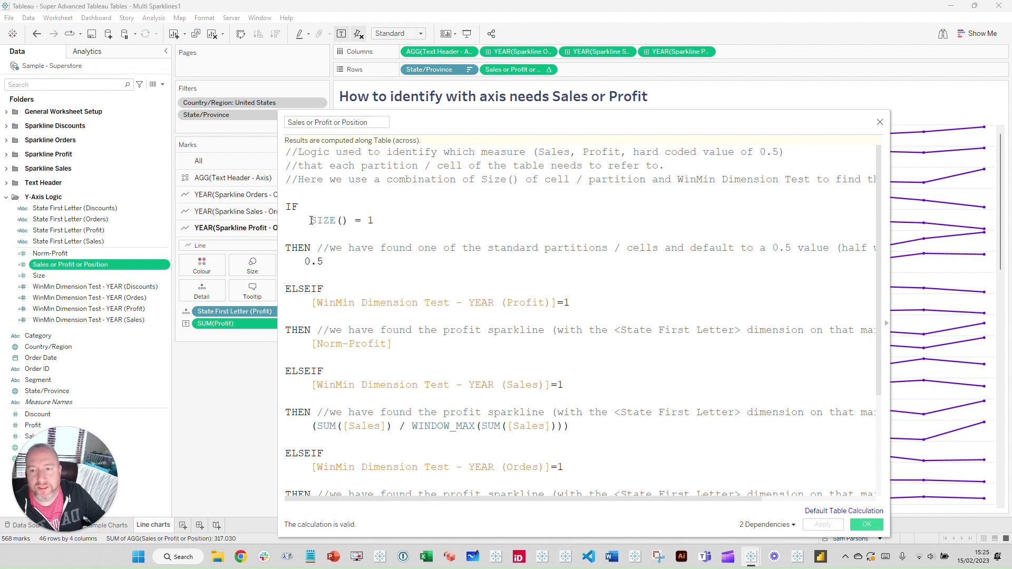
# Step: Examine the SIZE() = 1 condition and its 0.5 result in the formula, keeping the California row of the chart in view
pyautogui.moveTo(311, 221); pyautogui.dragTo(377, 220)
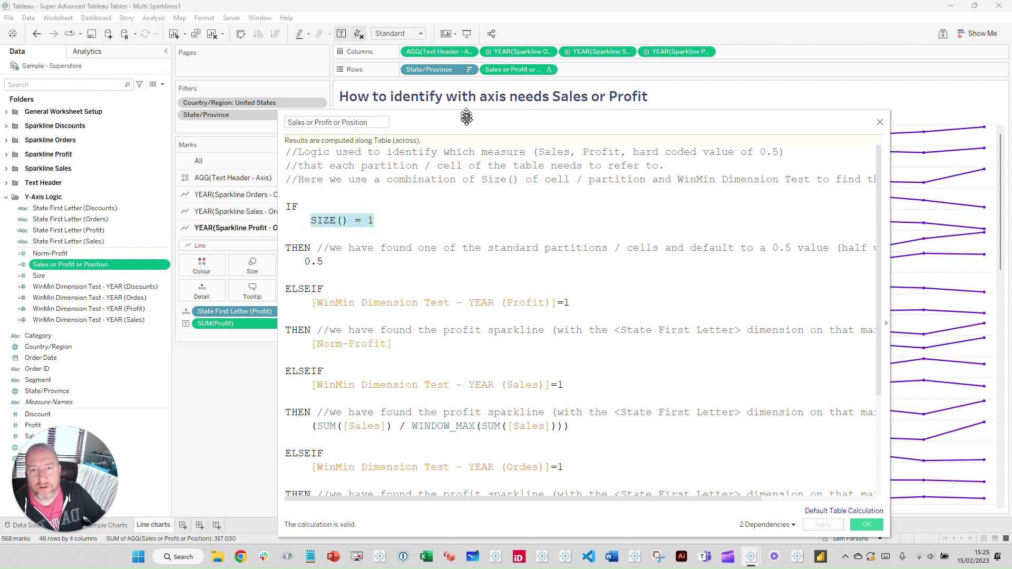
pyautogui.moveTo(466, 116); pyautogui.dragTo(460, 209)
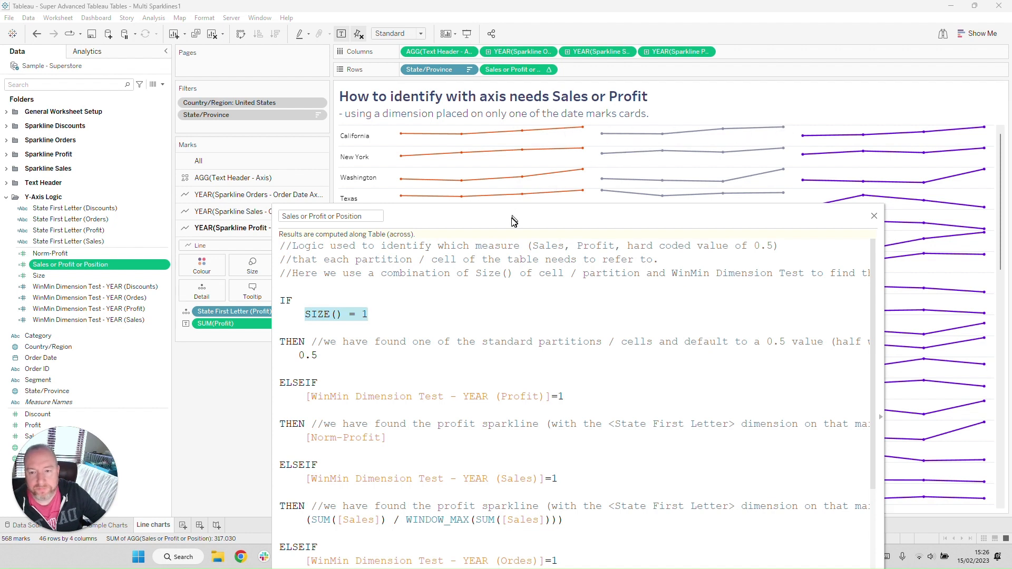
pyautogui.moveTo(514, 217); pyautogui.dragTo(459, 148)
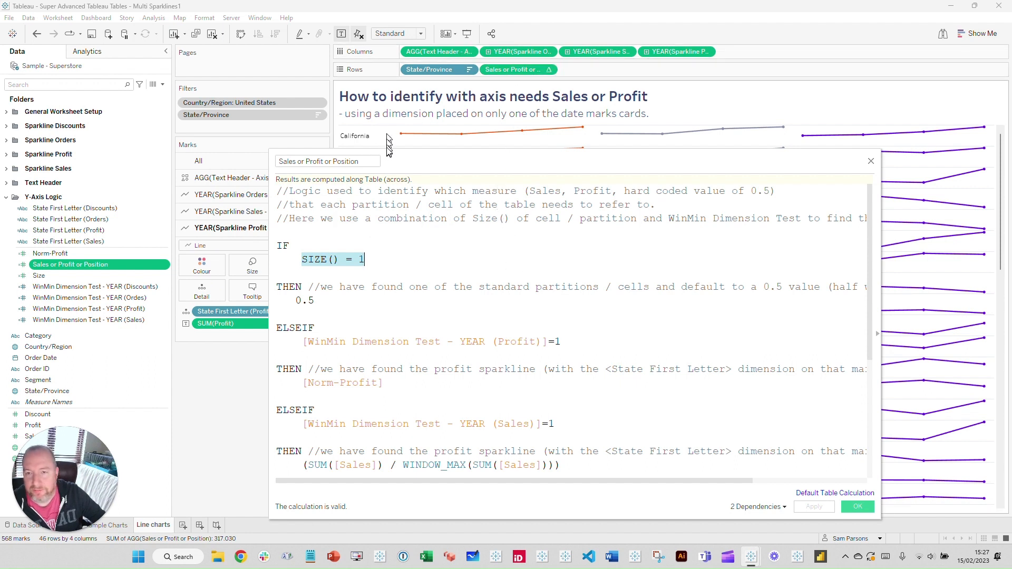
pyautogui.moveTo(462, 149); pyautogui.dragTo(525, 160)
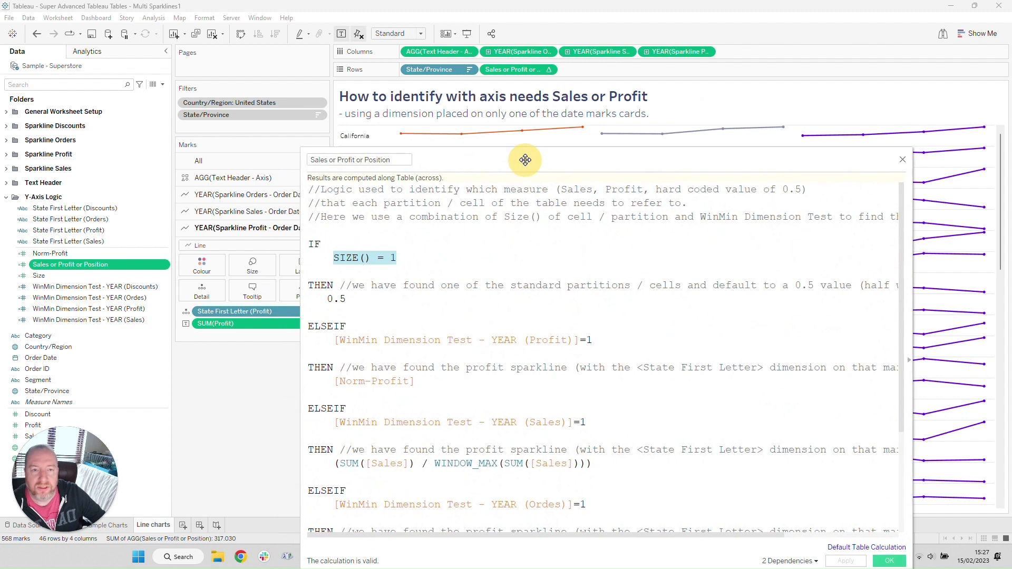
pyautogui.click(318, 243)
pyautogui.moveTo(309, 243); pyautogui.dragTo(403, 257)
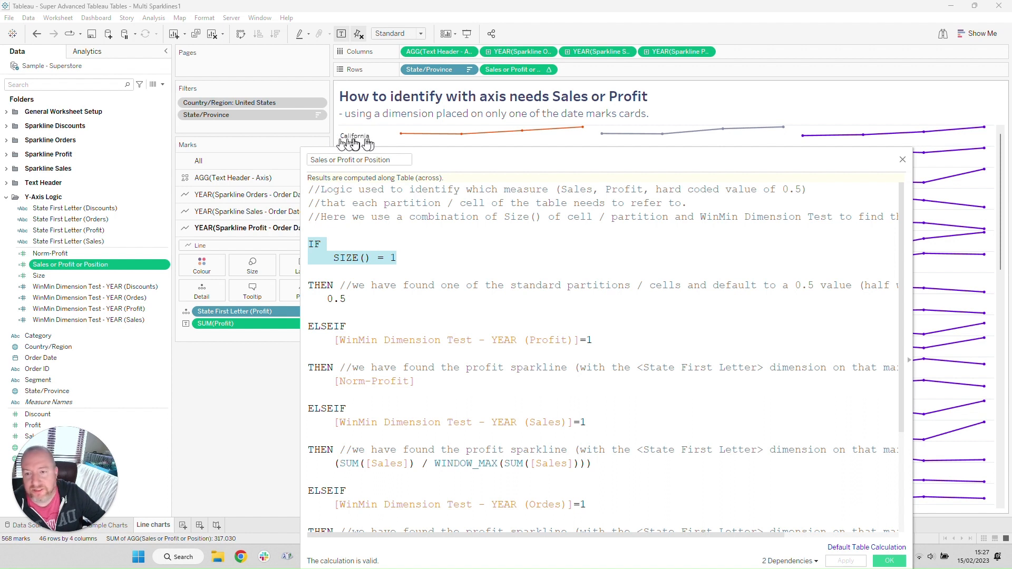
pyautogui.click(332, 244)
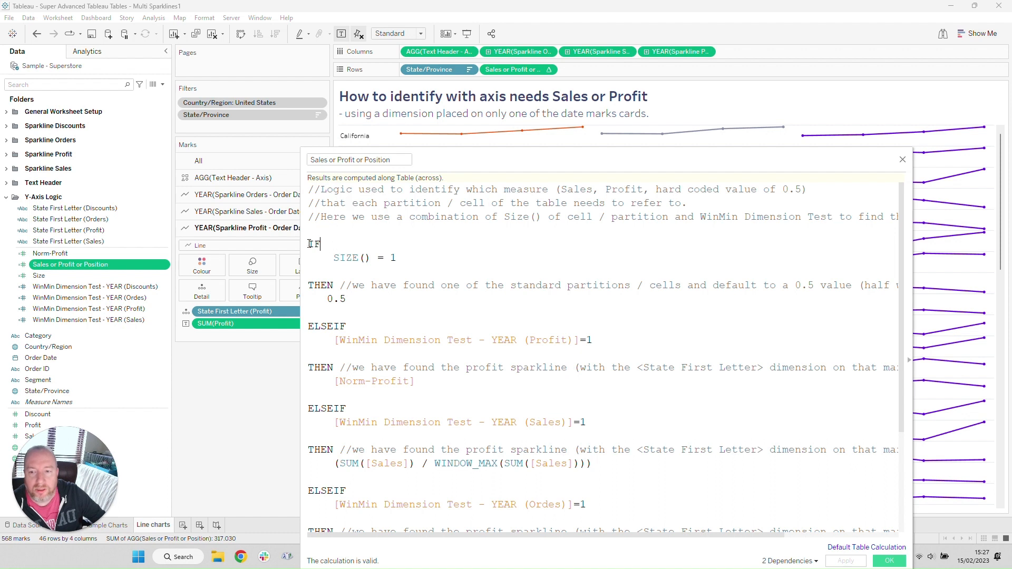
pyautogui.moveTo(310, 245); pyautogui.dragTo(362, 298)
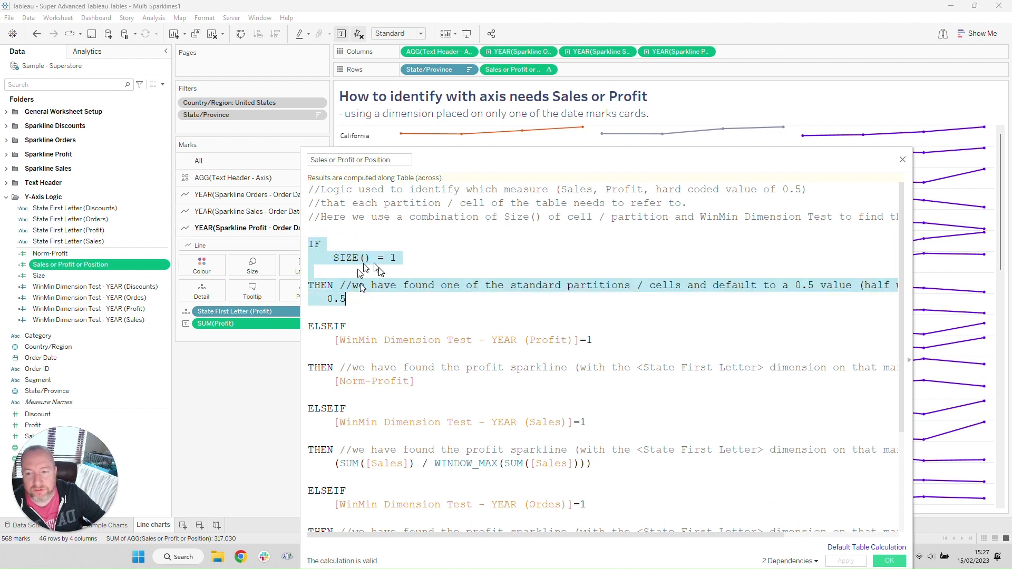
pyautogui.click(359, 302)
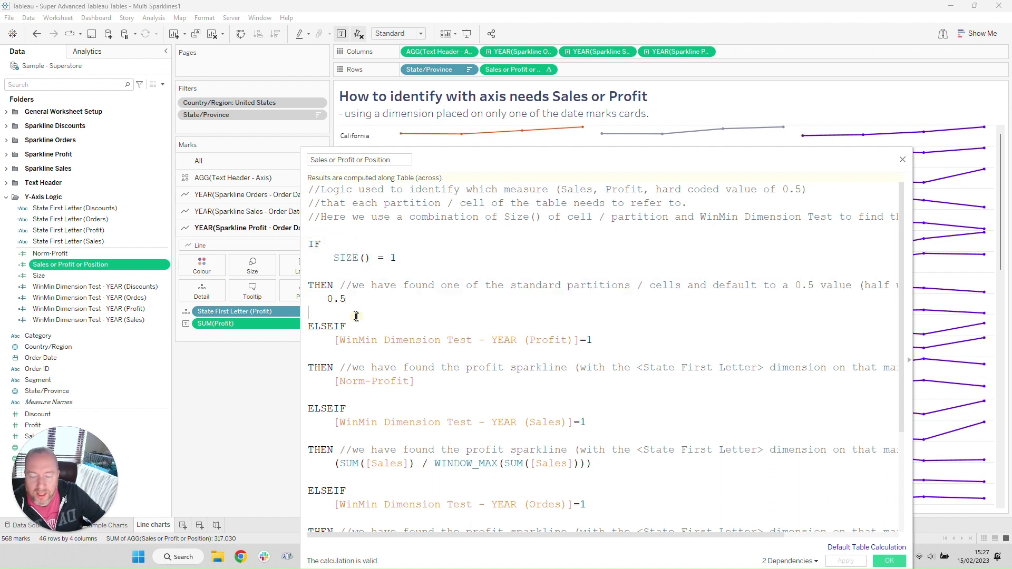
# Step: Examine the WinMin Dimension Test - YEAR (Profit) branch of the formula against California's profit sparkline
pyautogui.scroll(-3, 357, 326)
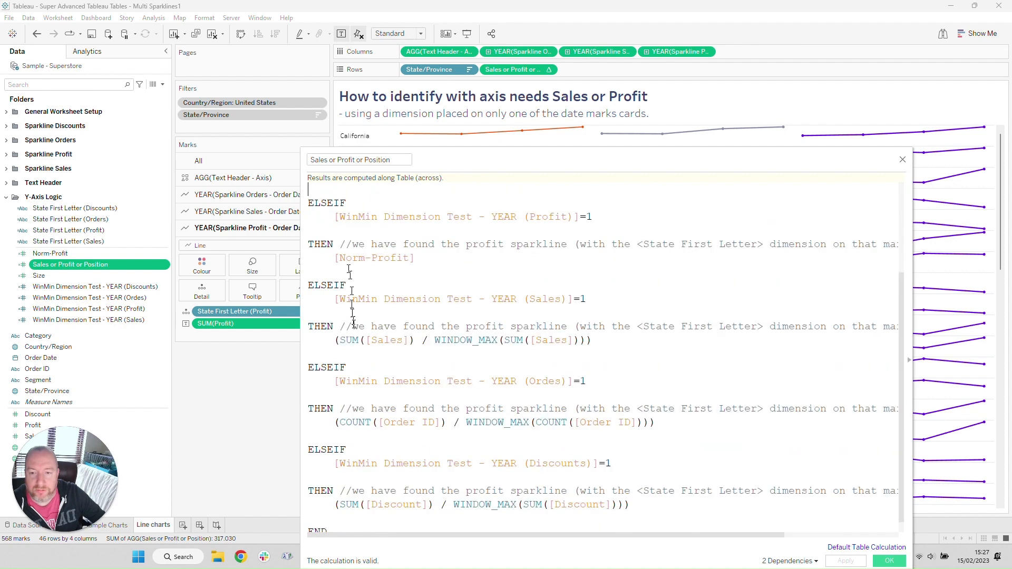
pyautogui.click(351, 204)
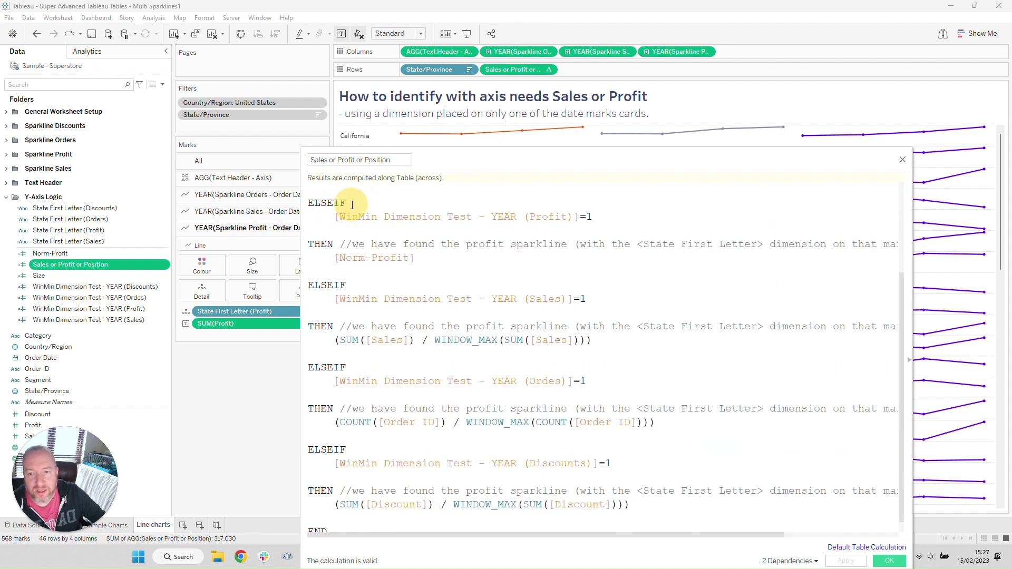
pyautogui.moveTo(987, 132)
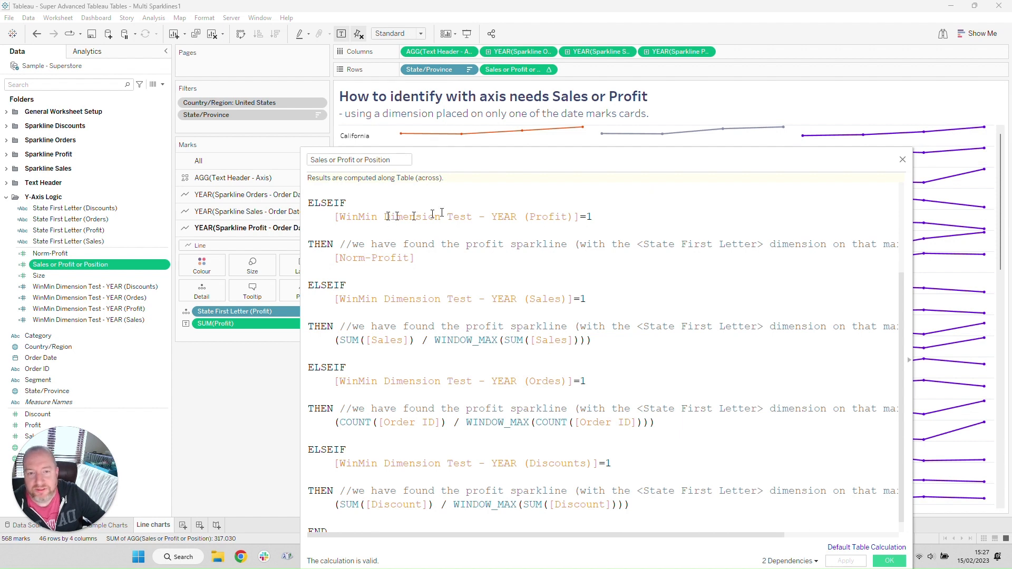
pyautogui.moveTo(359, 204); pyautogui.dragTo(593, 216)
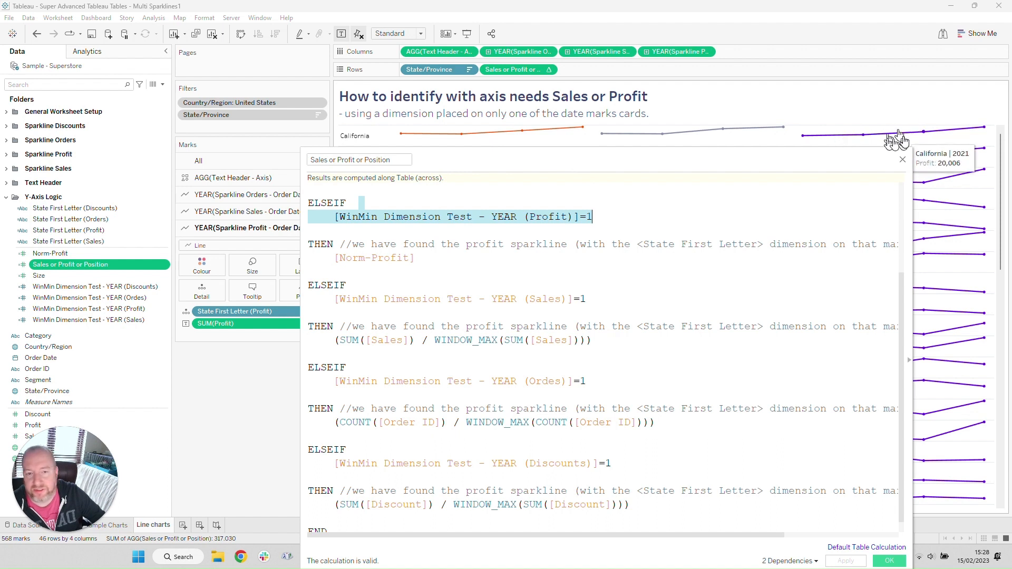
pyautogui.click(598, 215)
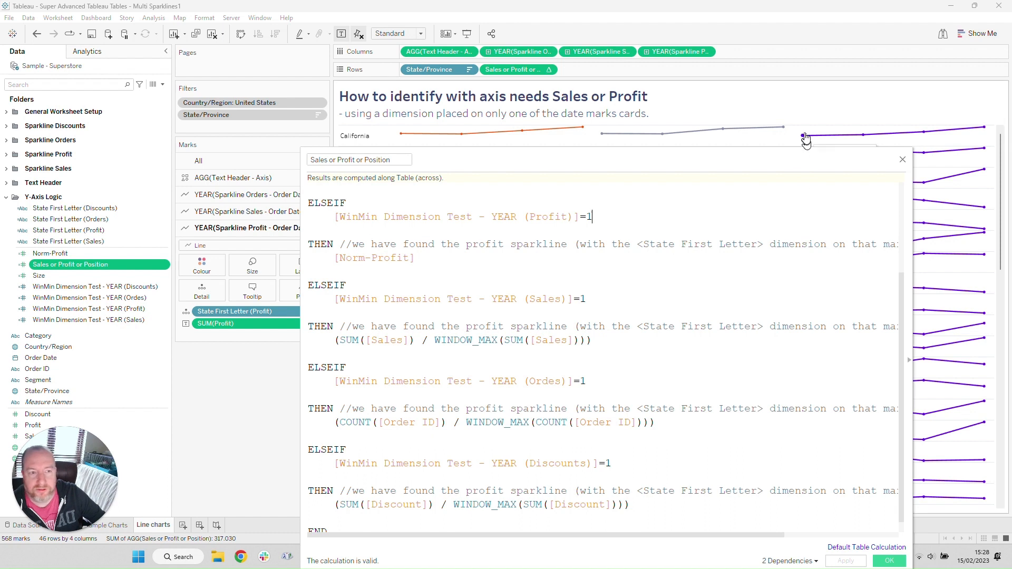
pyautogui.moveTo(989, 133)
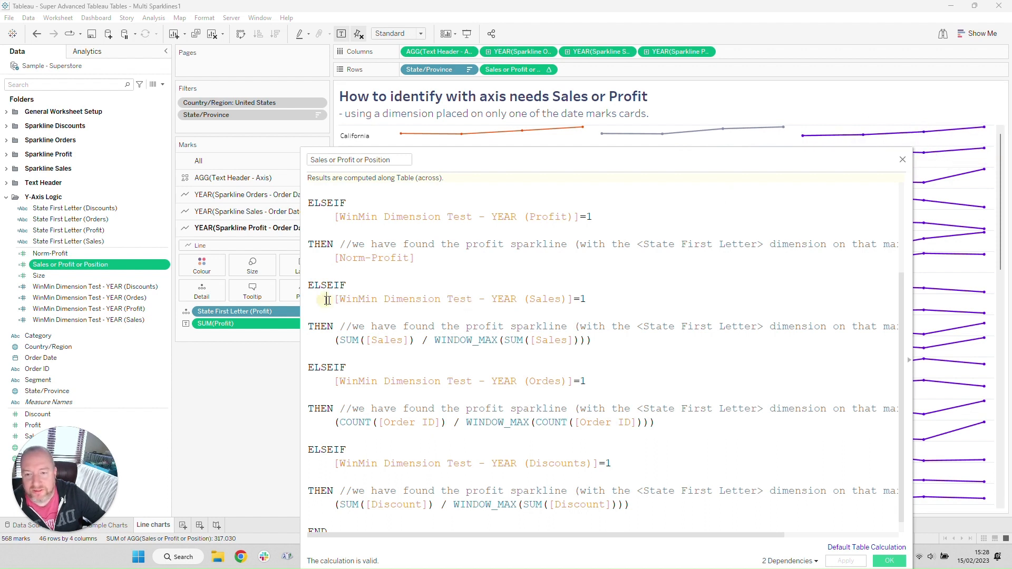
# Step: Examine the WinMin Dimension Test - YEAR (Sales) branch and its SUM([Sales]) / WINDOW_MAX(SUM([Sales])) expression against California's sales sparkline
pyautogui.moveTo(328, 300); pyautogui.dragTo(591, 299)
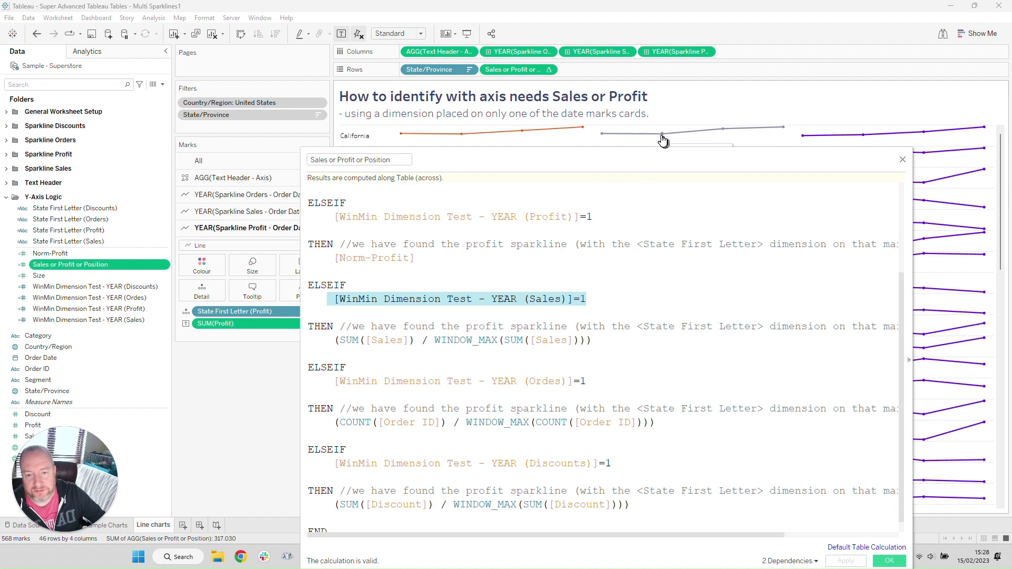
pyautogui.click(392, 348)
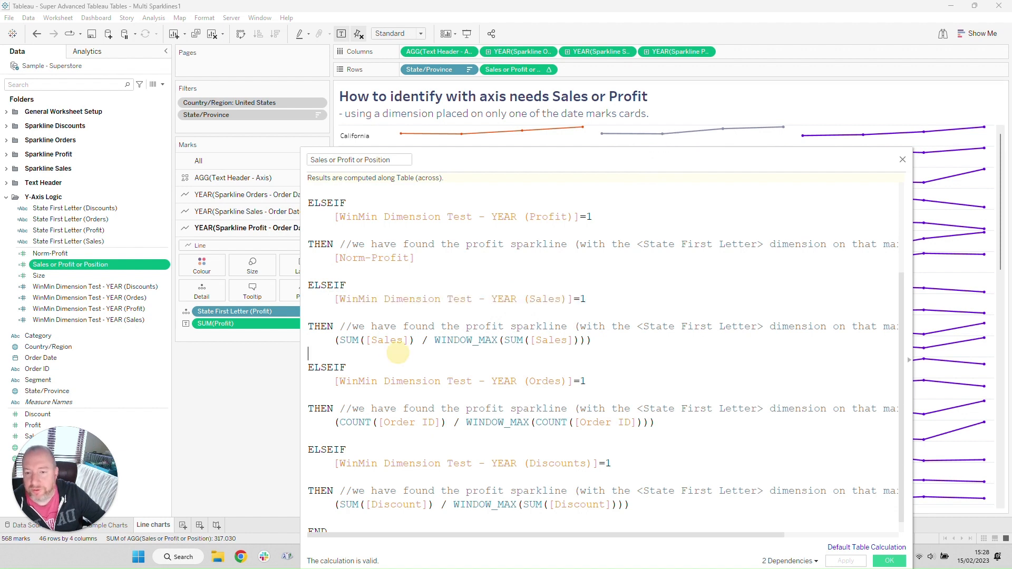
pyautogui.moveTo(327, 340); pyautogui.dragTo(615, 344)
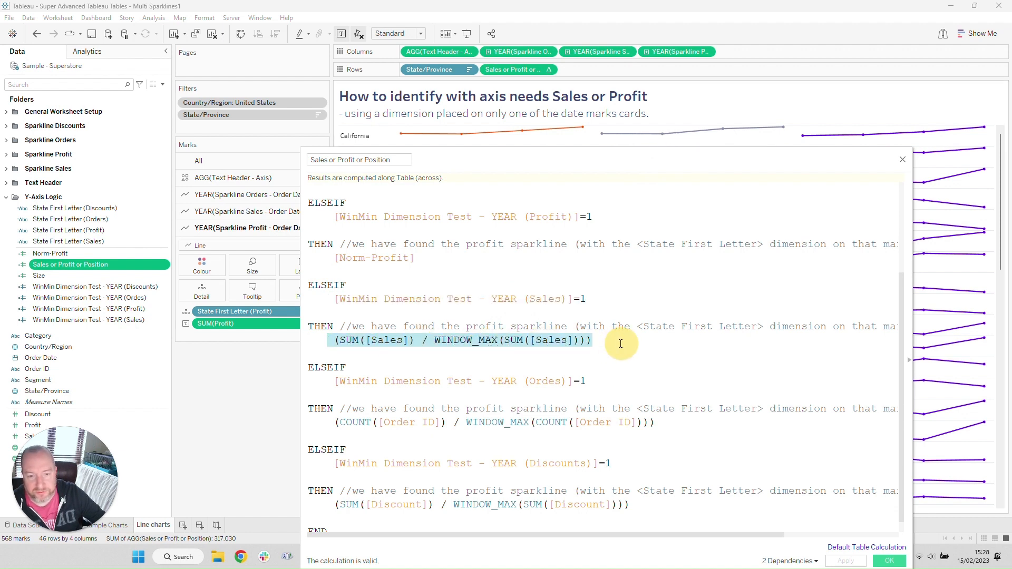
pyautogui.click(384, 364)
pyautogui.click(390, 342)
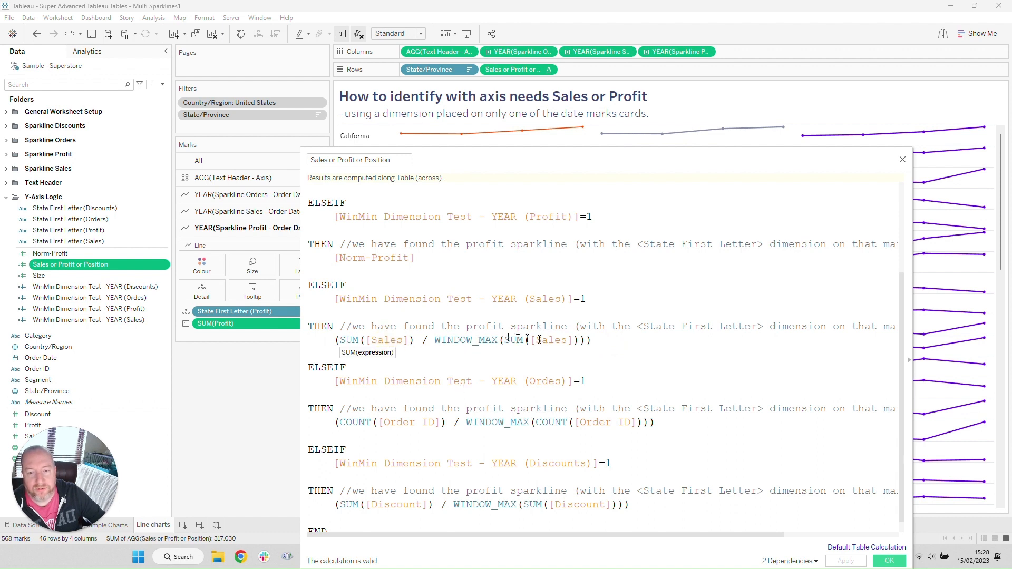
pyautogui.click(482, 342)
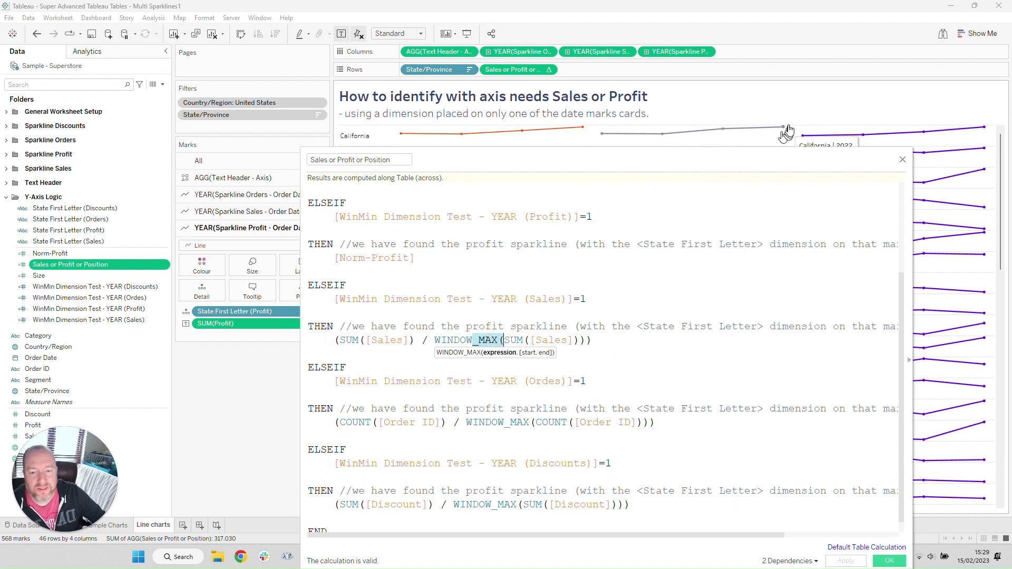
pyautogui.click(596, 342)
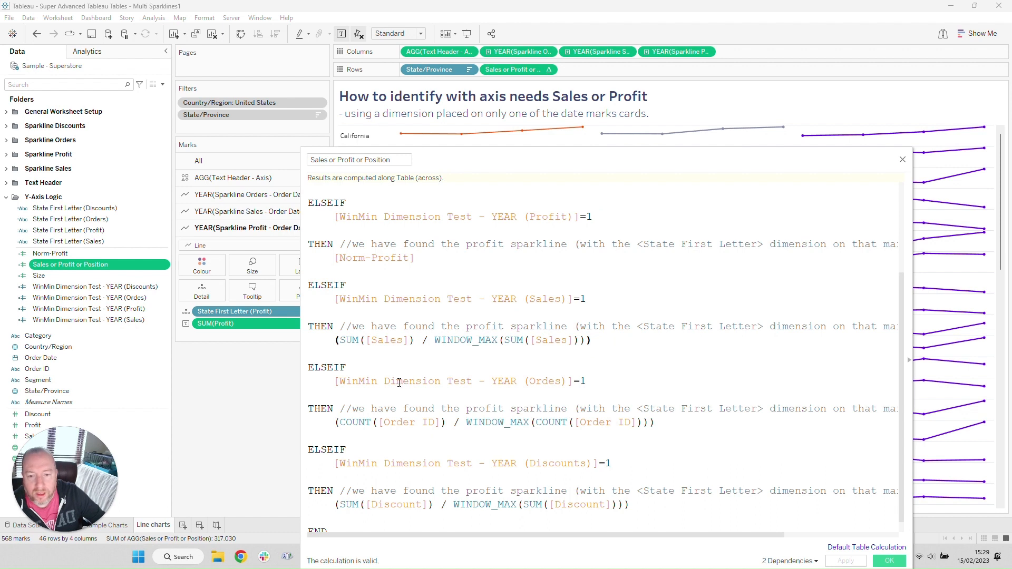
# Step: Examine the WinMin Dimension Test - YEAR (Ordes) branch and its expression dividing COUNT([Order ID]) by its window maximum
pyautogui.moveTo(399, 383); pyautogui.dragTo(571, 390)
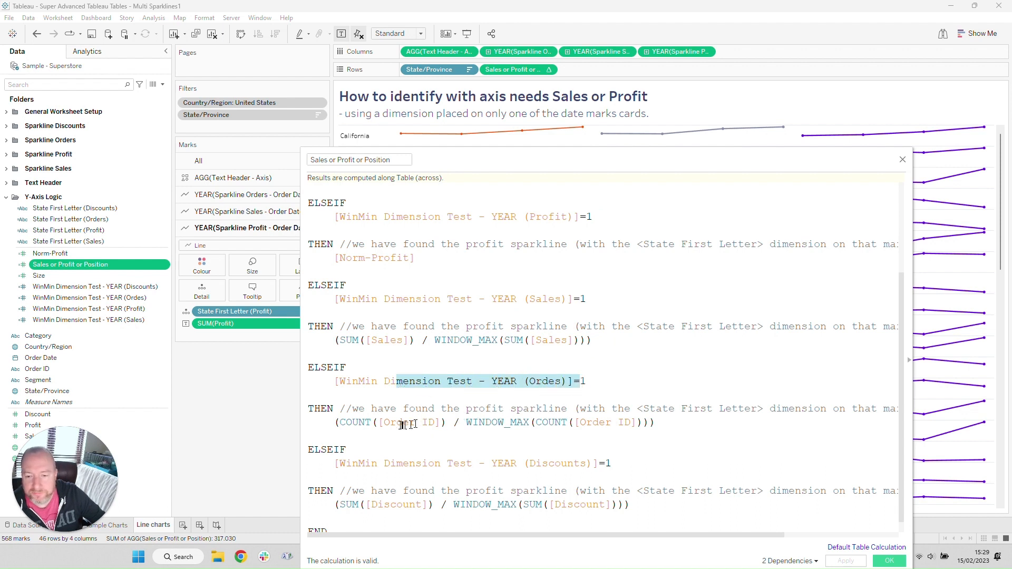
pyautogui.moveTo(372, 424); pyautogui.dragTo(505, 425)
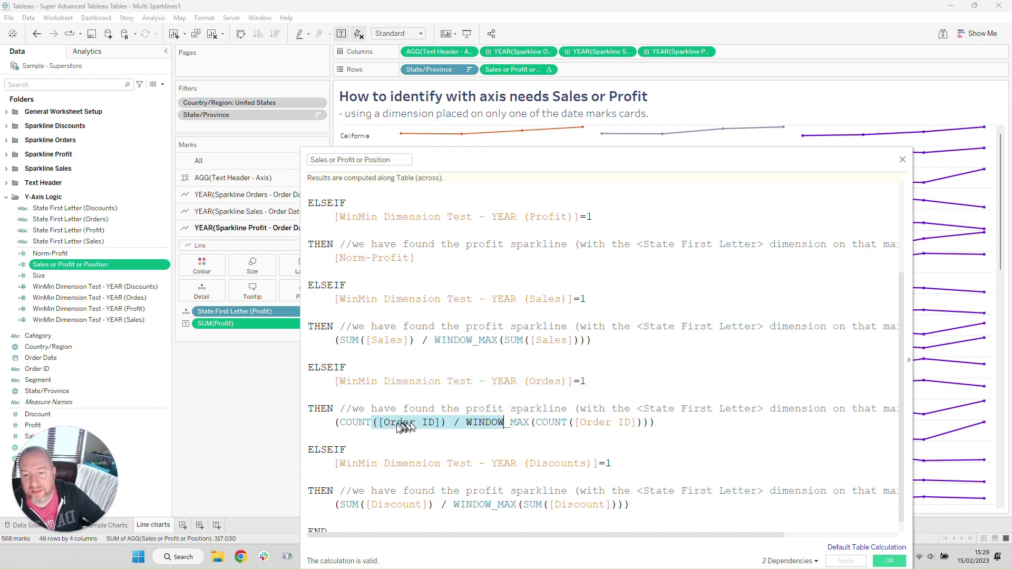
pyautogui.click(405, 425)
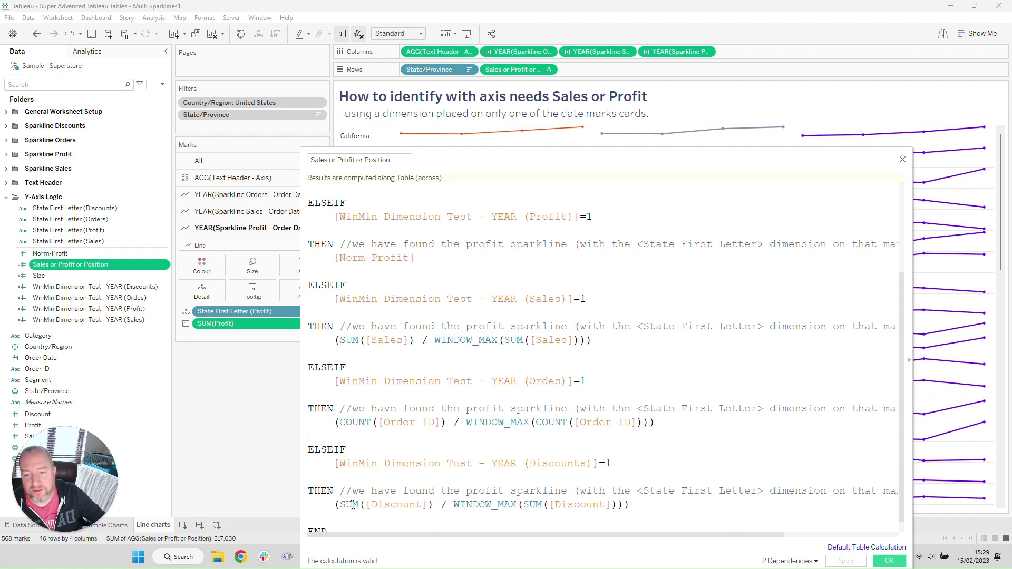
# Step: Examine the WinMin Dimension Test - YEAR (Discounts) branch and its SUM([Discount]) expression, then review the whole formula up to its opening comments
pyautogui.moveTo(391, 463); pyautogui.dragTo(586, 464)
pyautogui.moveTo(367, 505); pyautogui.dragTo(396, 506)
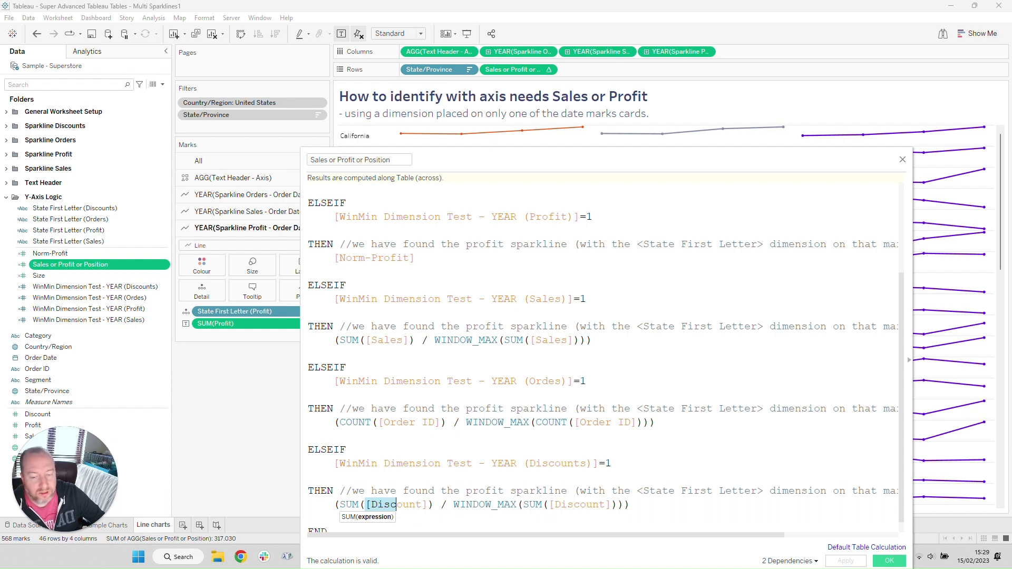
pyautogui.moveTo(504, 505); pyautogui.dragTo(586, 505)
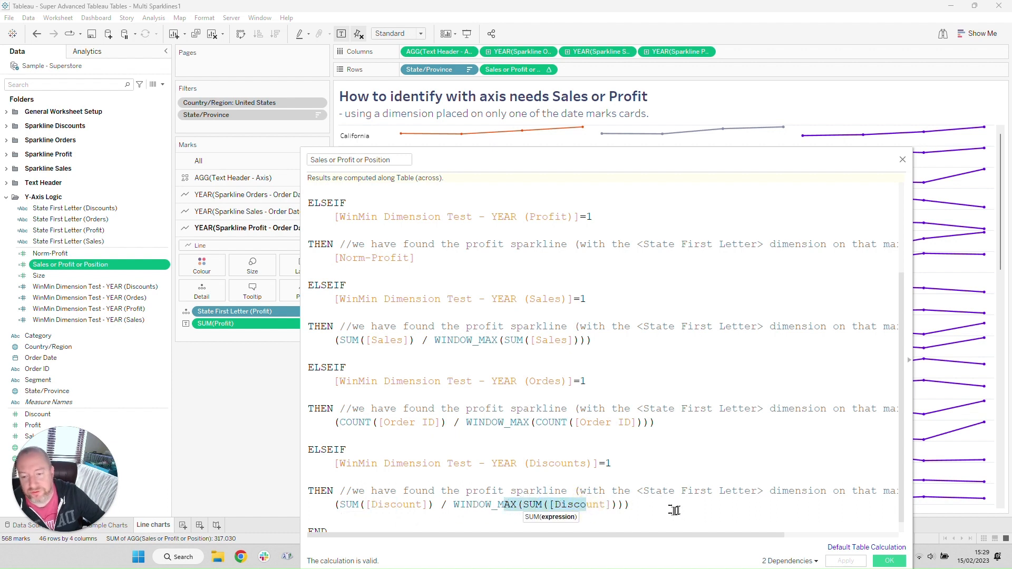
pyautogui.click(665, 505)
pyautogui.scroll(-1, 665, 475)
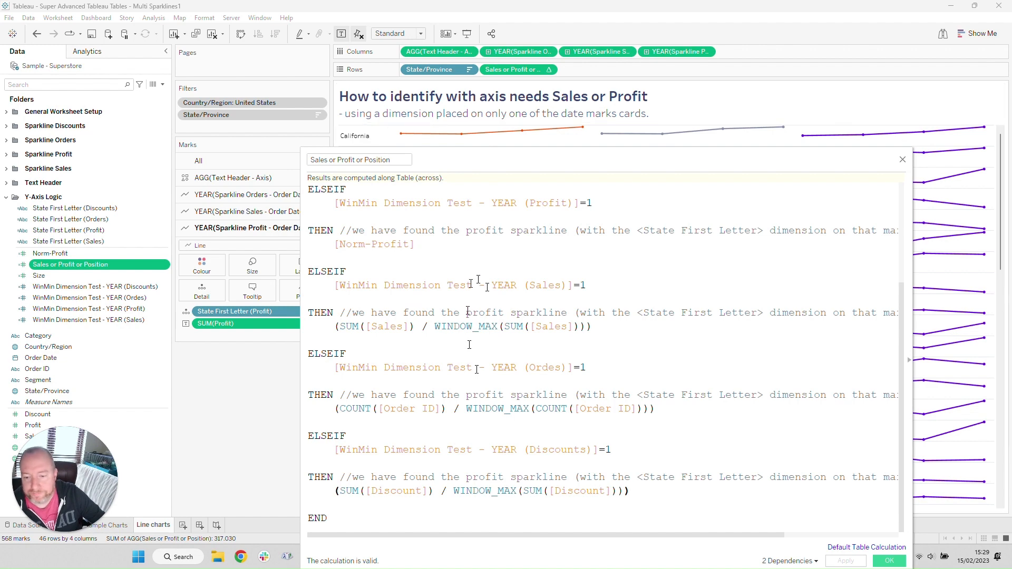
pyautogui.scroll(3, 585, 308)
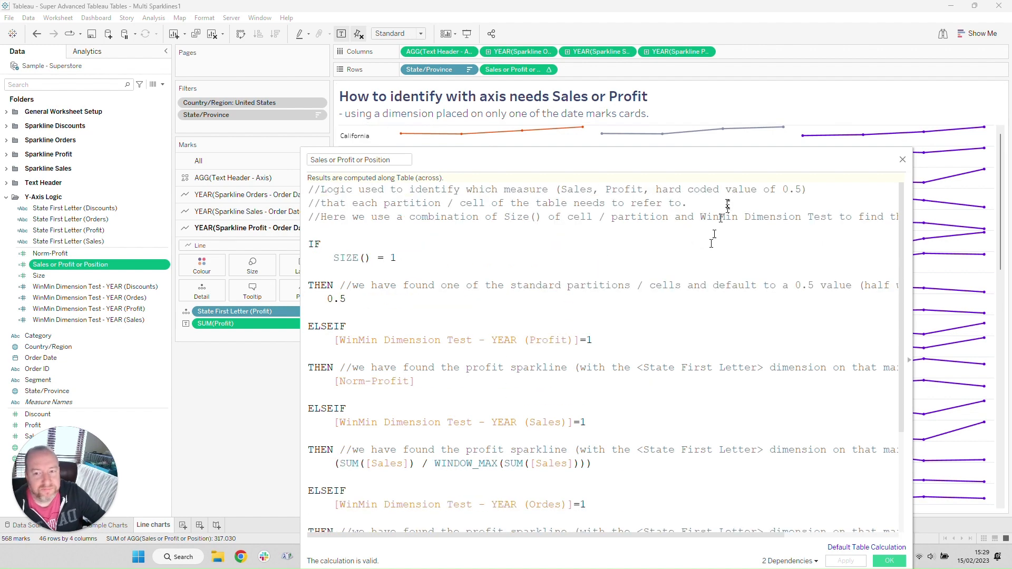
# Step: Close the Sales or Profit or Position formula and remove CNT(Order ID) from the Sparkline Orders marks card
pyautogui.click(902, 160)
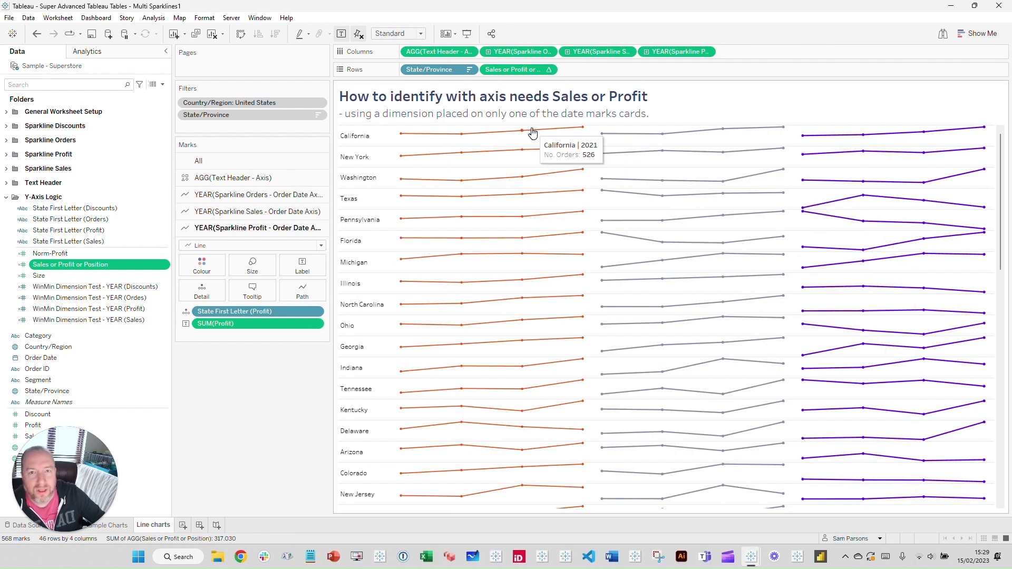
pyautogui.click(528, 52)
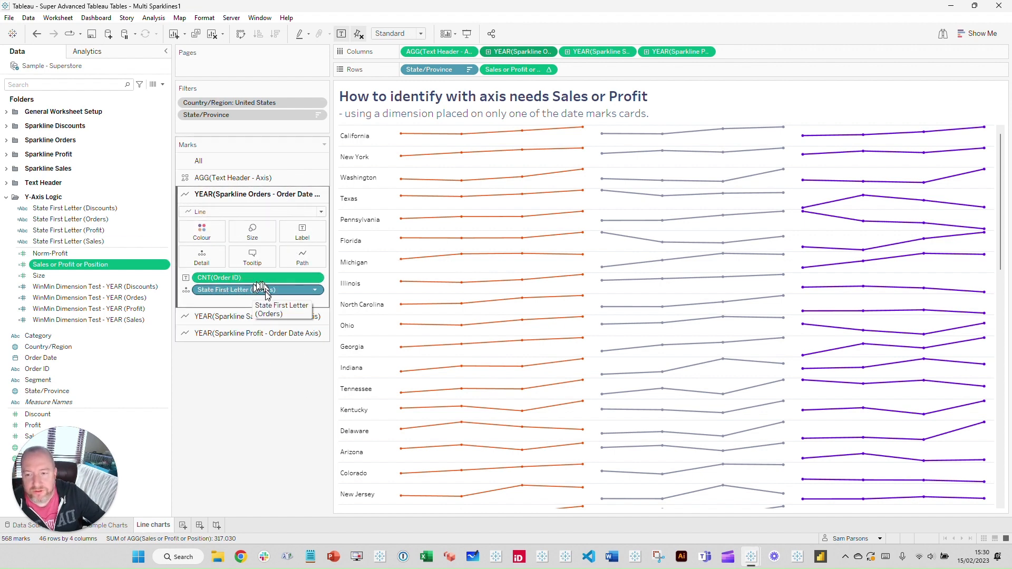
pyautogui.moveTo(260, 277); pyautogui.dragTo(264, 420)
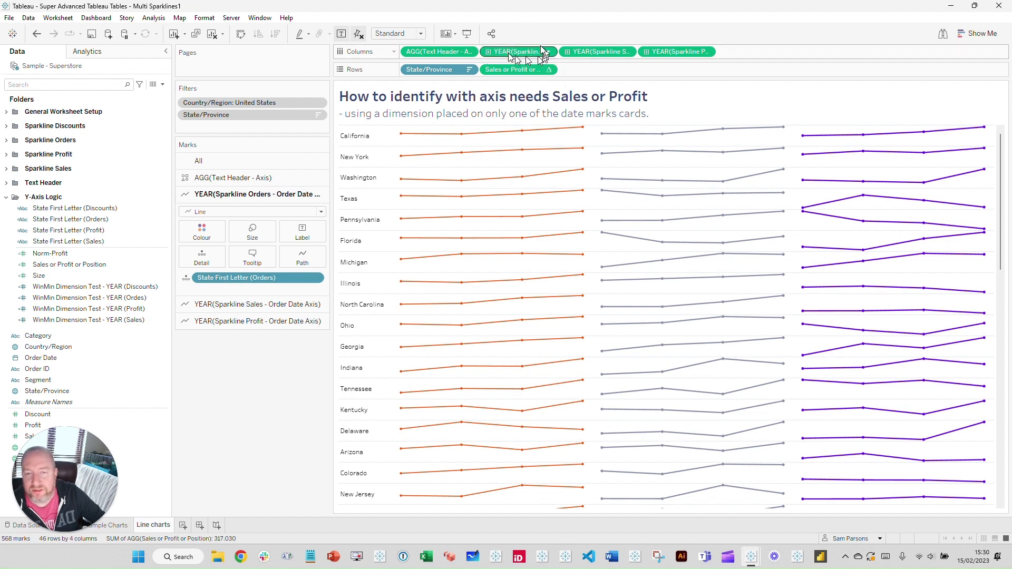
# Step: Remove SUM(Sales) from the Sparkline Sales marks card, then compare the State First Letter dimensions on the Orders and Sales cards
pyautogui.click(600, 53)
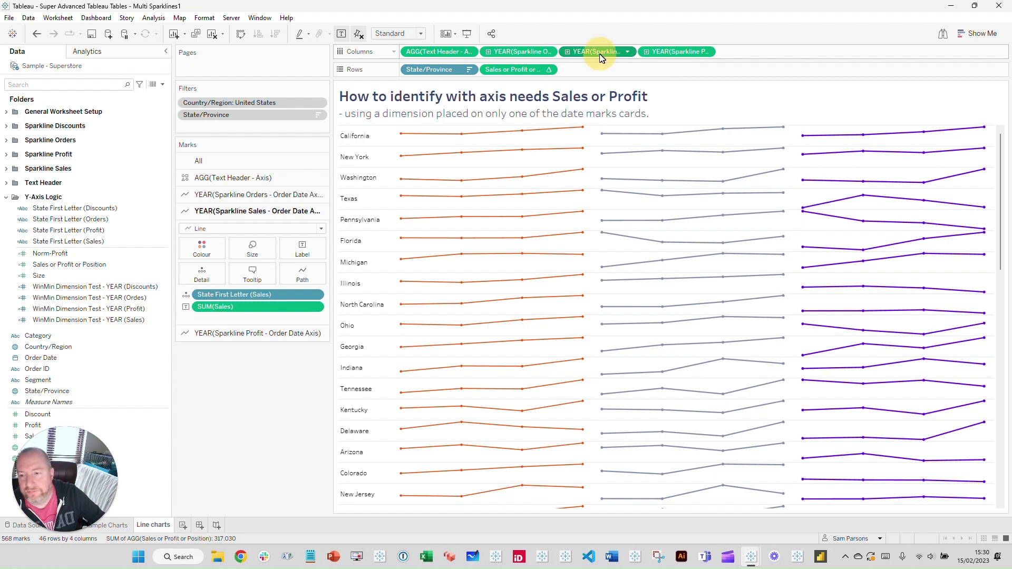
pyautogui.moveTo(248, 307); pyautogui.dragTo(253, 388)
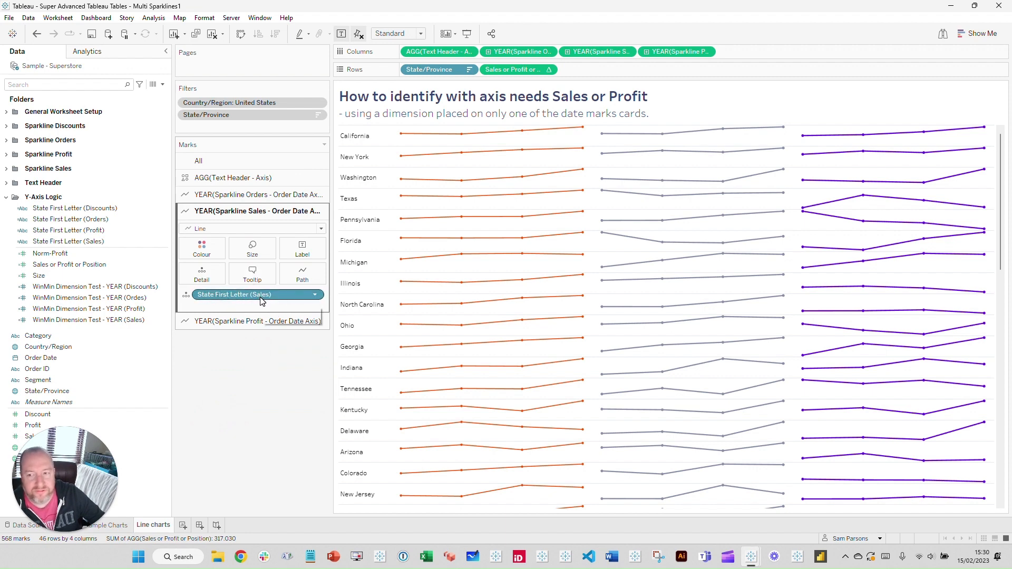
pyautogui.click(272, 198)
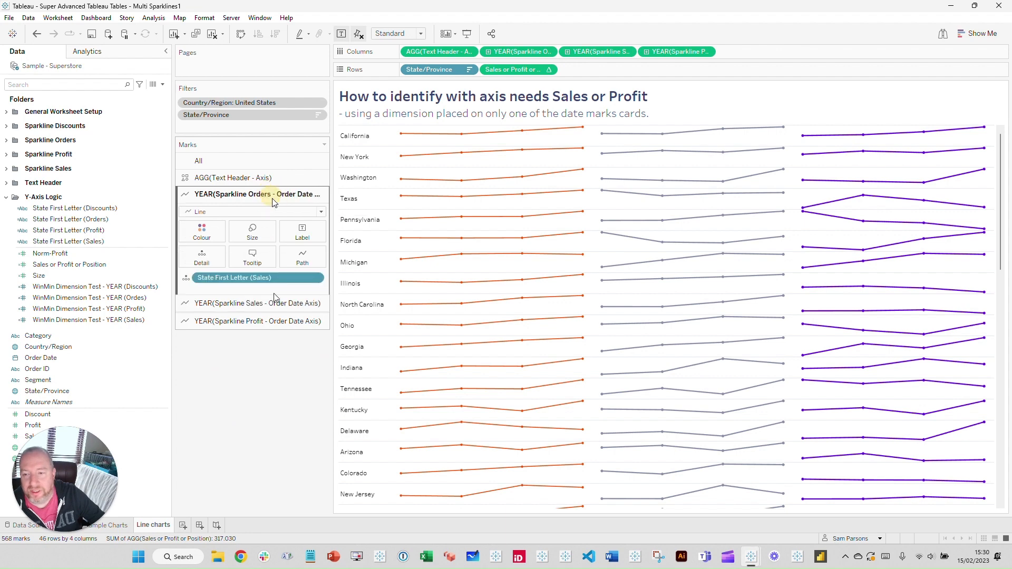
pyautogui.click(269, 306)
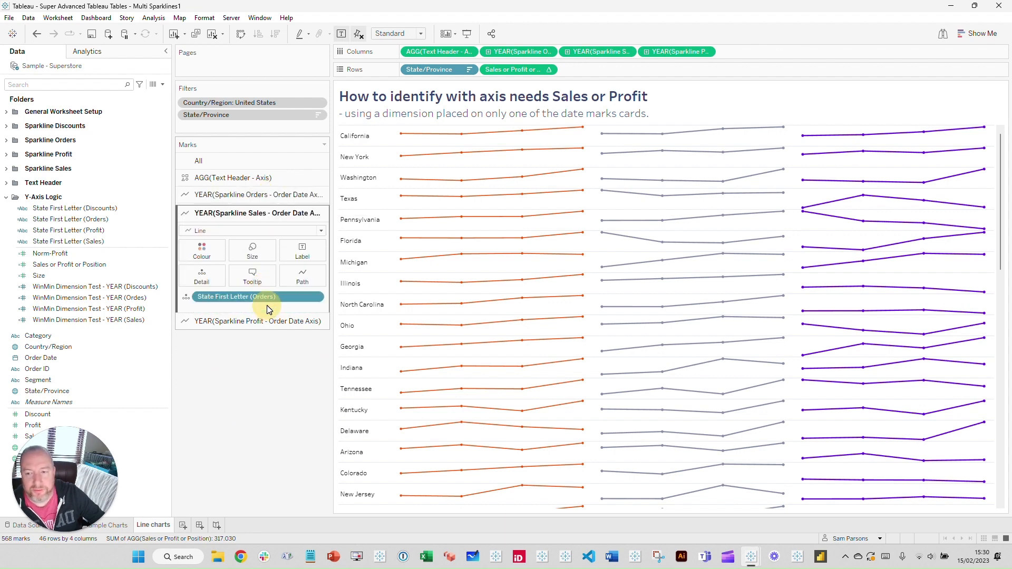
# Step: Remove SUM(Profit) from the Sparkline Profit marks card and review the dimensions on the Sales and Orders cards
pyautogui.click(669, 51)
pyautogui.moveTo(254, 322)
pyautogui.mouseDown()
pyautogui.moveTo(260, 407)
pyautogui.moveTo(274, 333)
pyautogui.moveTo(248, 329)
pyautogui.mouseUp()
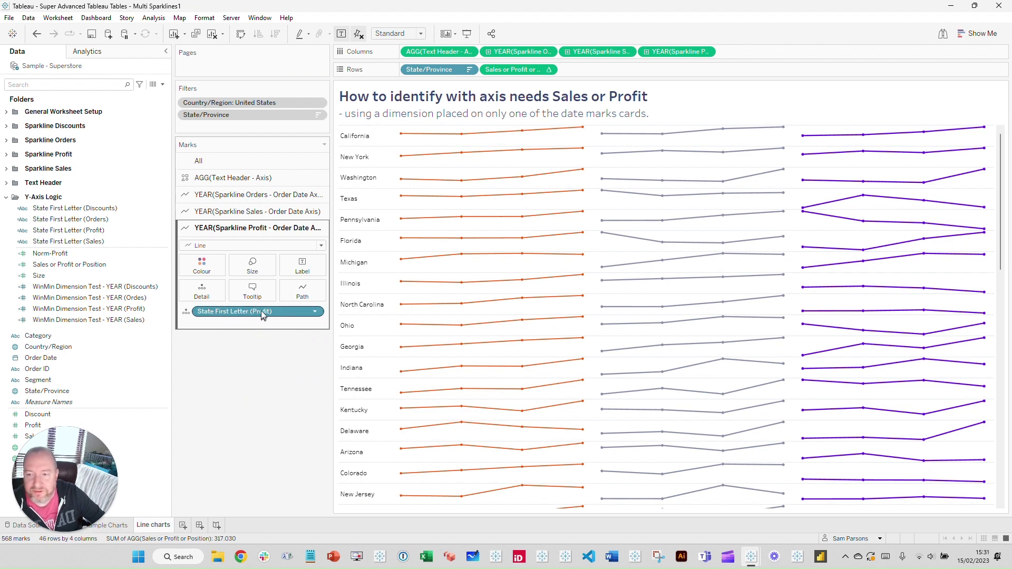
pyautogui.click(247, 211)
pyautogui.click(248, 196)
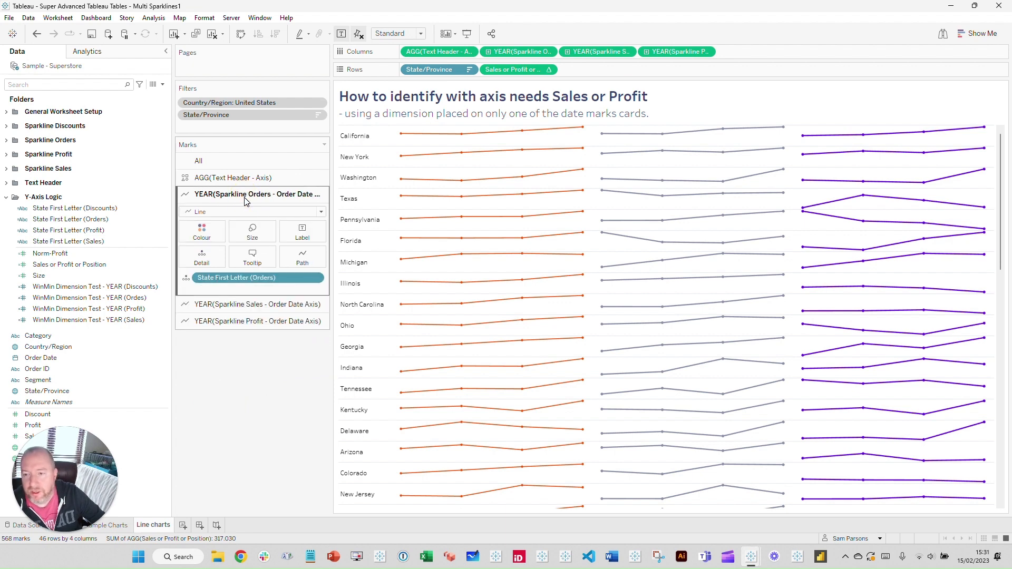
# Step: Reopen the Sales or Profit or Position calculation and examine its WinMin Dimension Test conditions for each sparkline, then close it
pyautogui.click(74, 287)
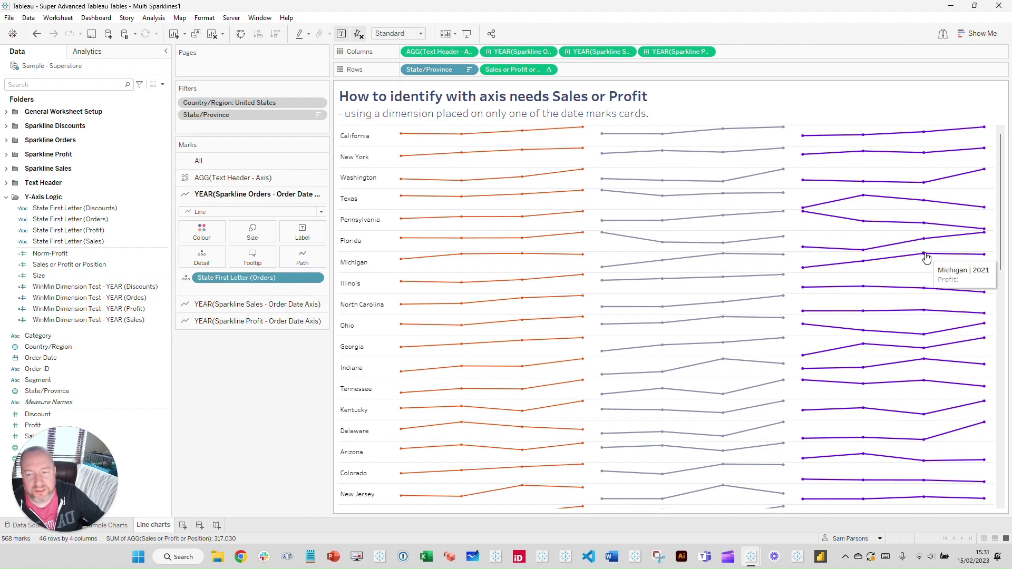
pyautogui.rightClick(73, 269)
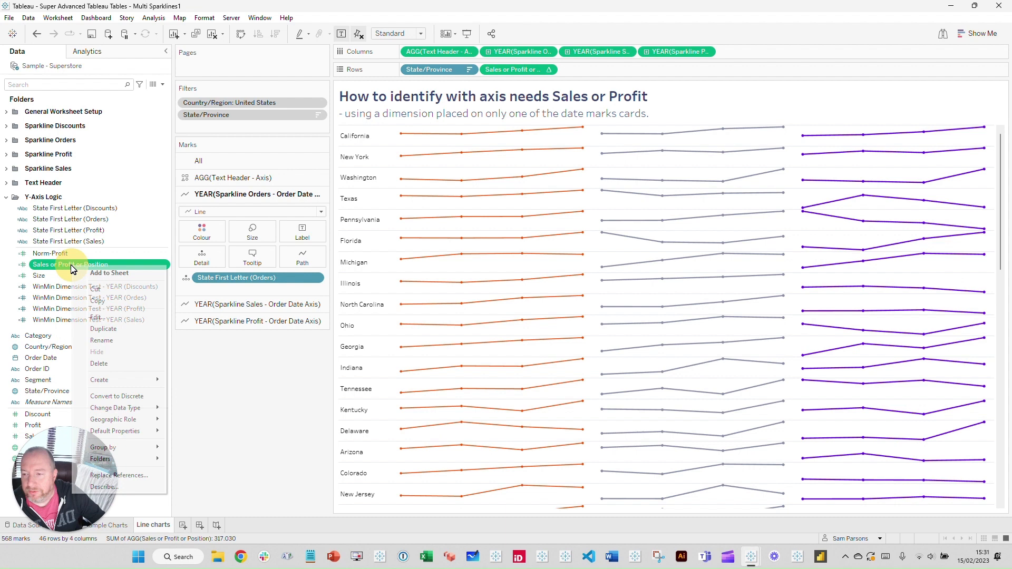
pyautogui.click(97, 317)
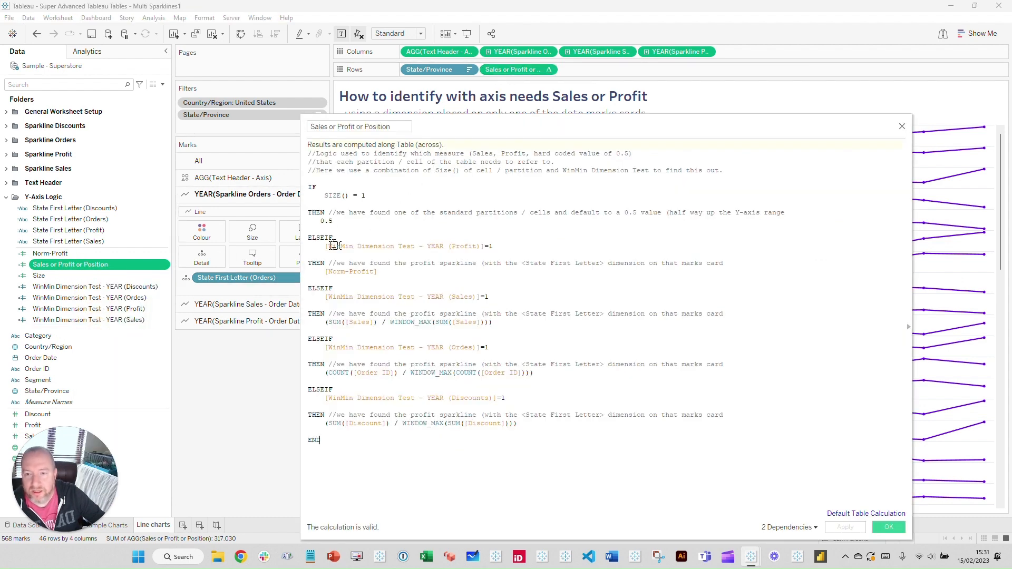
pyautogui.moveTo(320, 246); pyautogui.dragTo(487, 247)
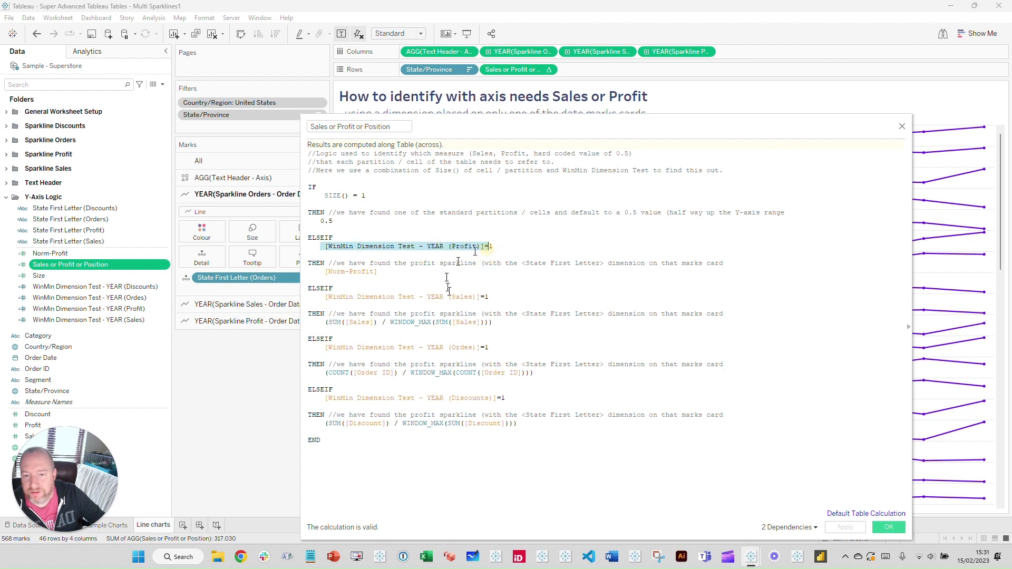
pyautogui.click(464, 245)
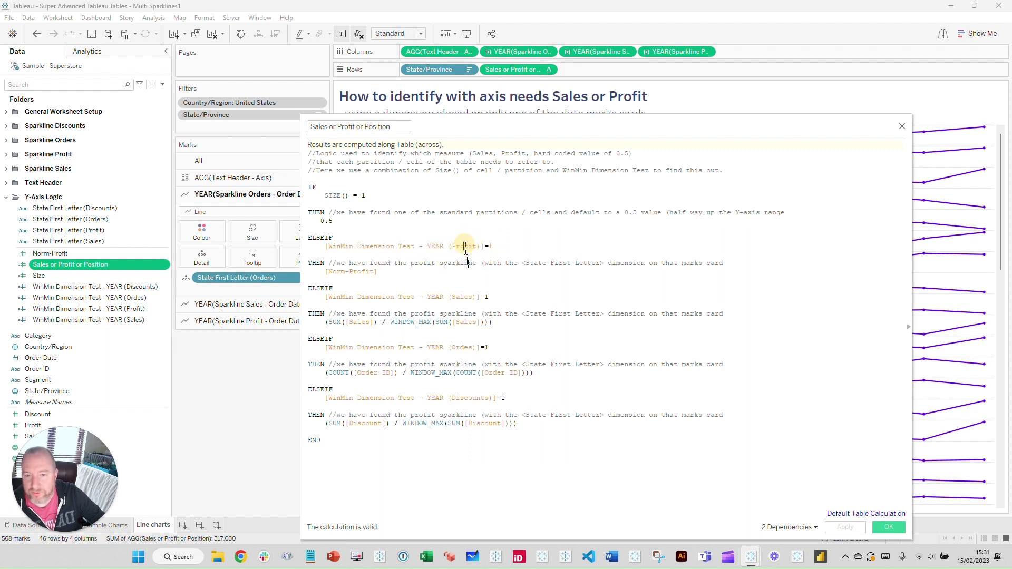
pyautogui.click(464, 347)
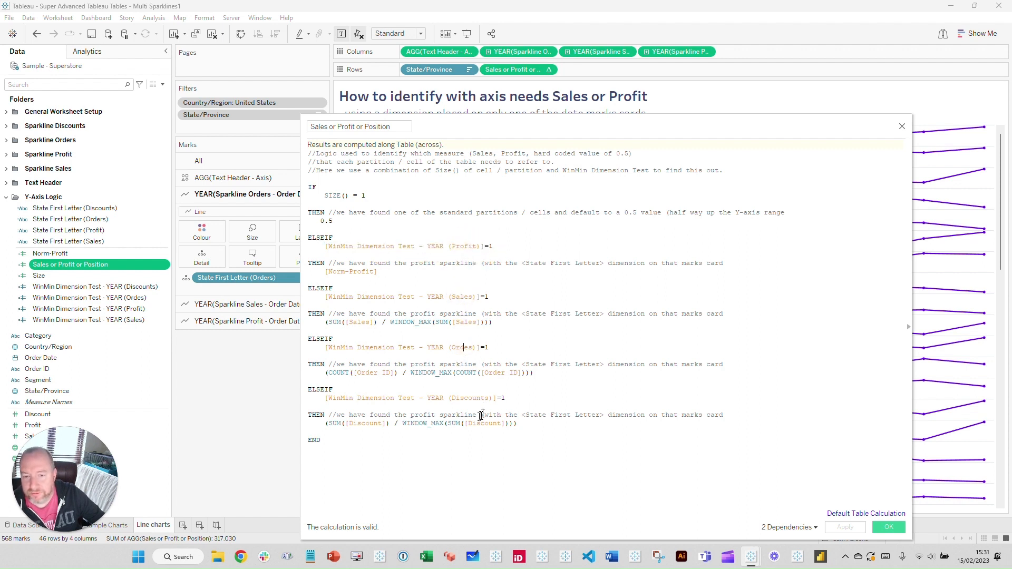
pyautogui.click(902, 128)
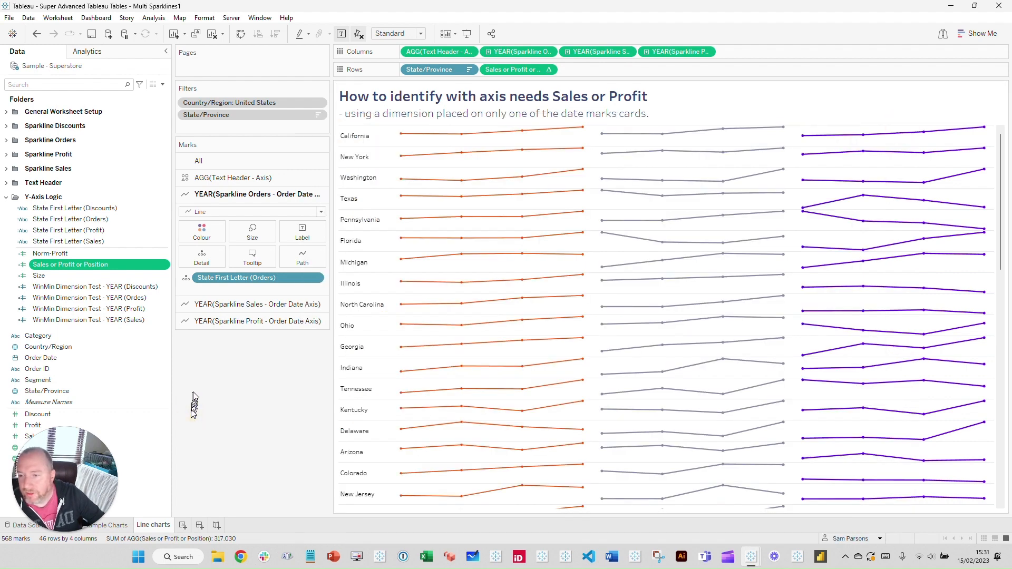
# Step: Open the WinMin Dimension Test - YEAR (Sales) calculation and shorten its editor to uncover the upper sparkline rows
pyautogui.rightClick(124, 320)
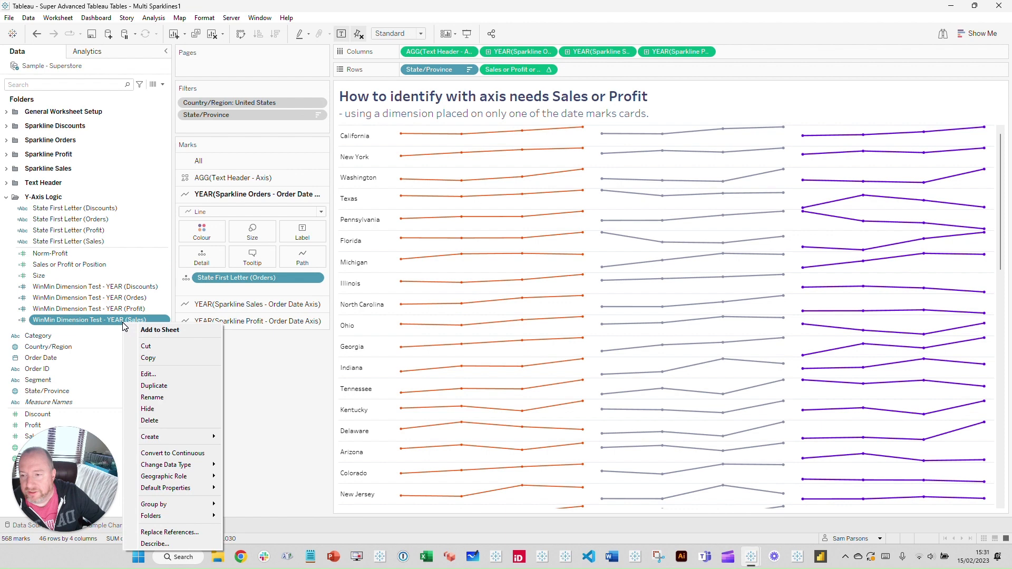
pyautogui.click(161, 377)
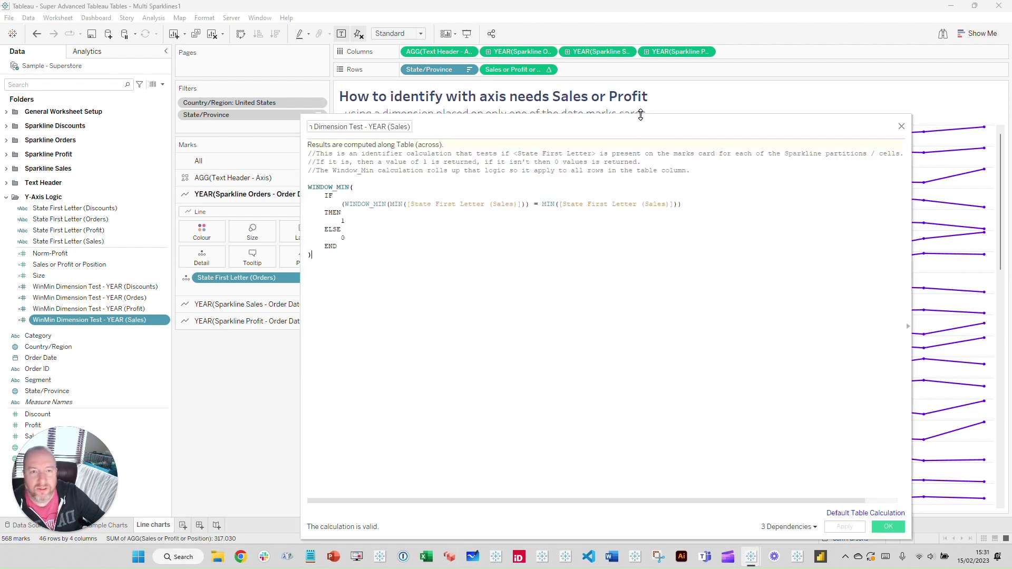
pyautogui.moveTo(641, 115); pyautogui.dragTo(648, 285)
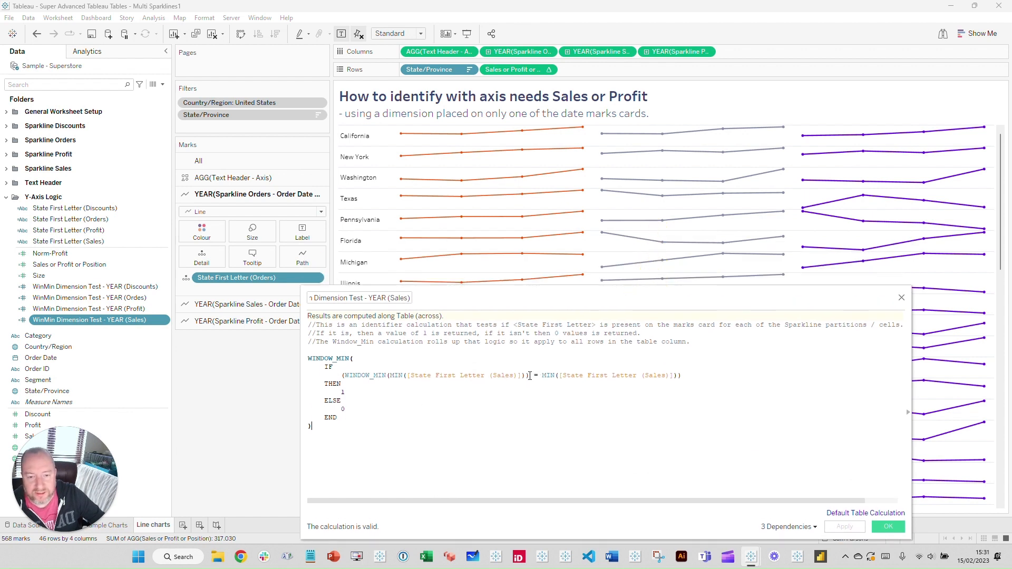
# Step: Examine the IF condition comparing WINDOW_MIN(MIN([State First Letter (Sales)])) with MIN([State First Letter (Sales)])
pyautogui.moveTo(542, 374); pyautogui.dragTo(674, 375)
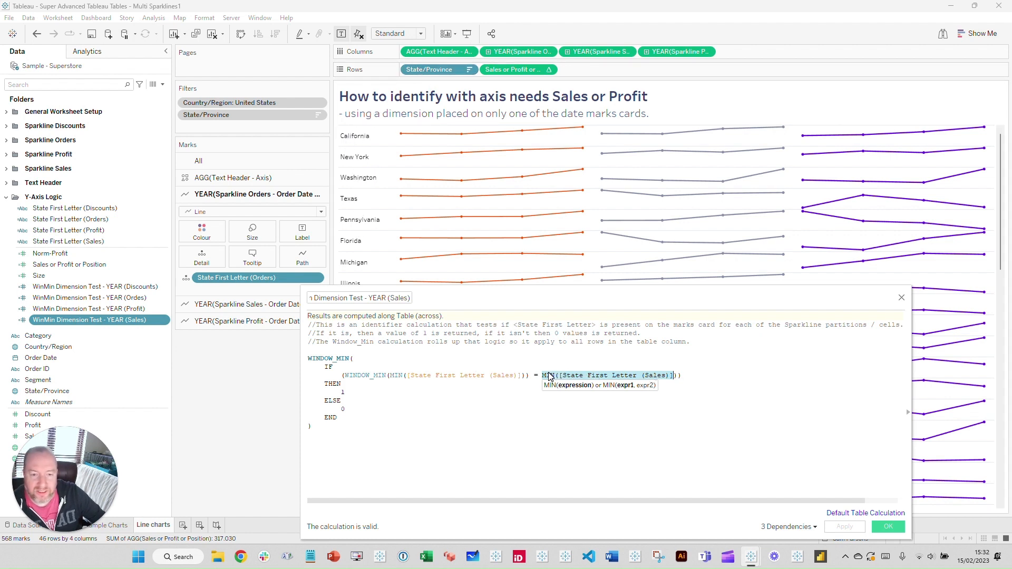
pyautogui.click(728, 375)
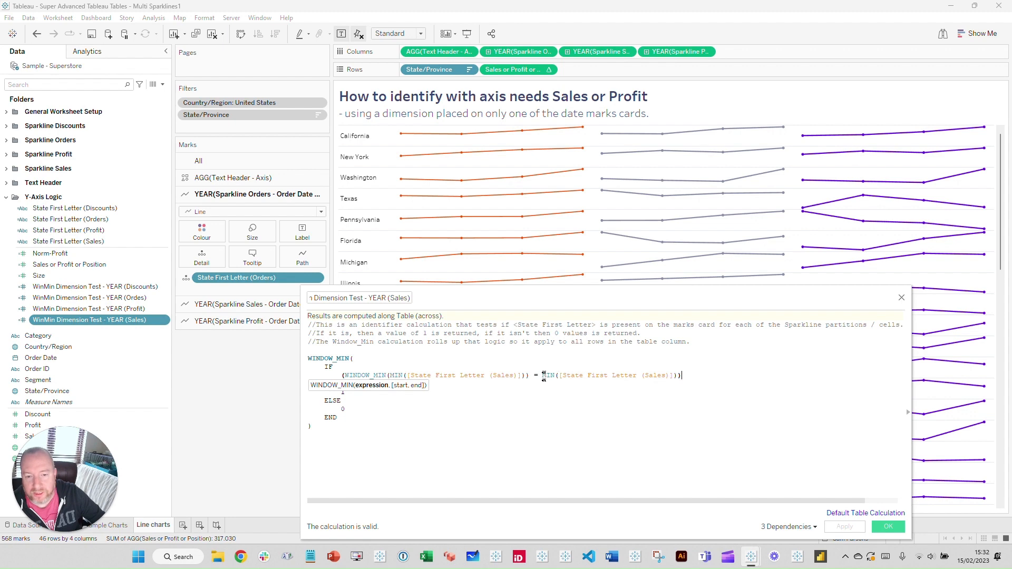
pyautogui.moveTo(544, 375); pyautogui.dragTo(674, 376)
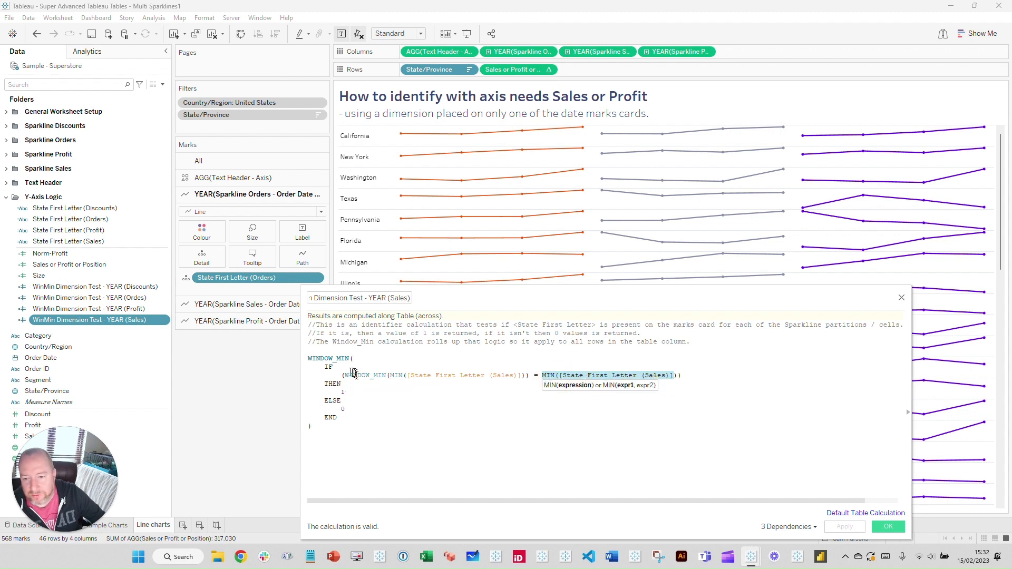
pyautogui.moveTo(344, 375); pyautogui.dragTo(525, 385)
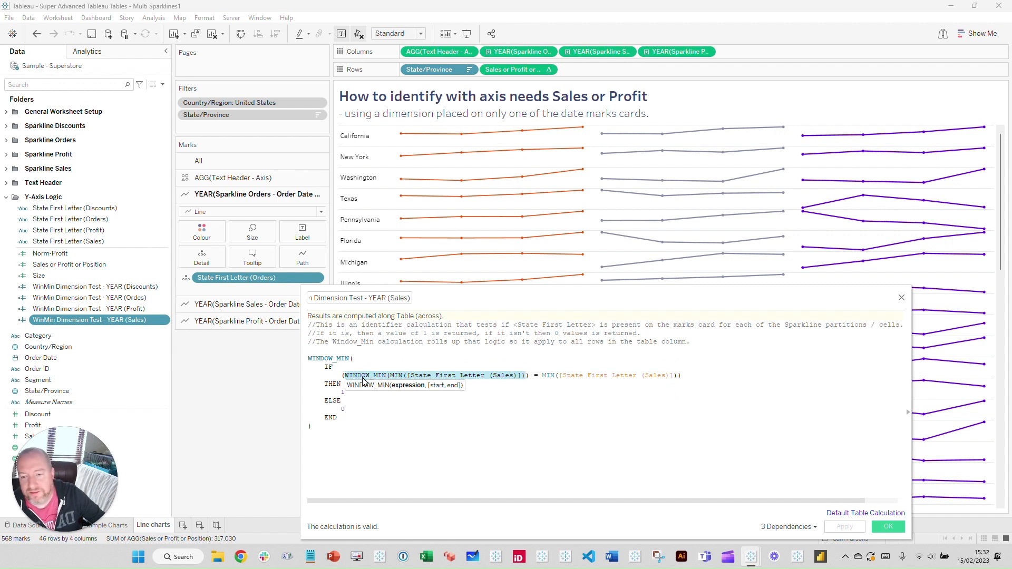
pyautogui.click(379, 415)
pyautogui.click(368, 376)
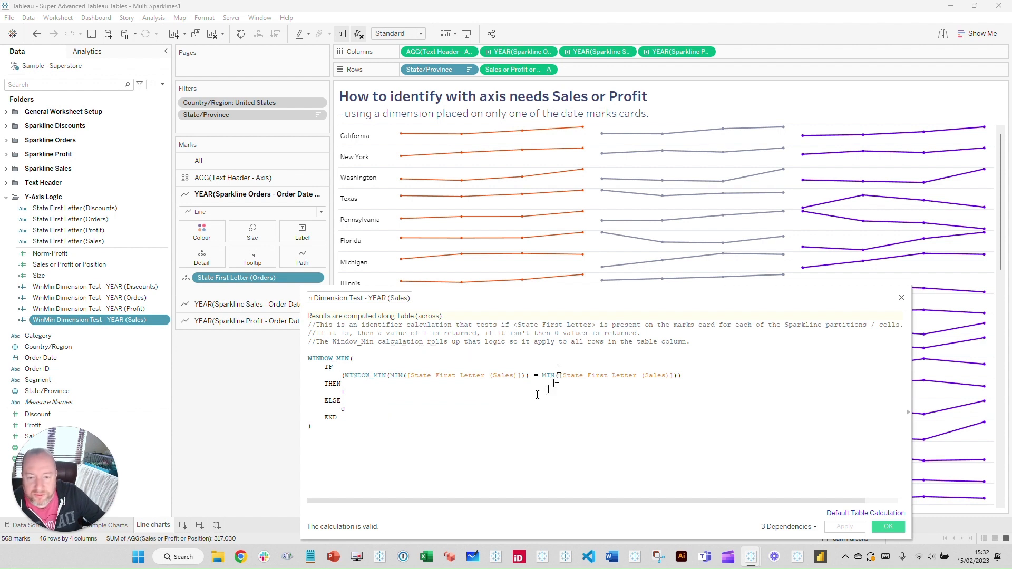
pyautogui.click(454, 375)
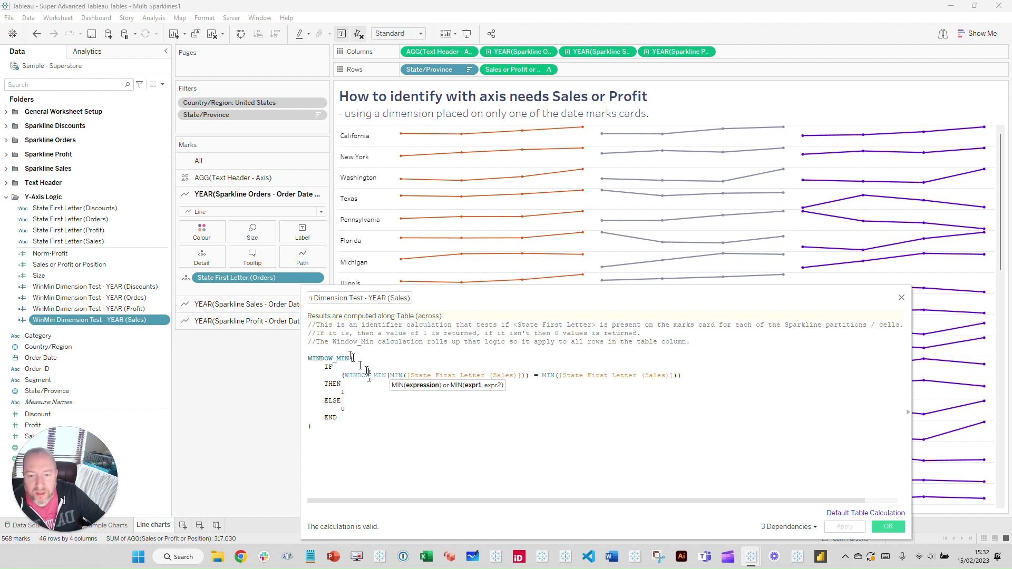
# Step: Examine the THEN 1 and ELSE 0 branches together with the outer WINDOW_MIN that wraps the IF statement
pyautogui.click(352, 390)
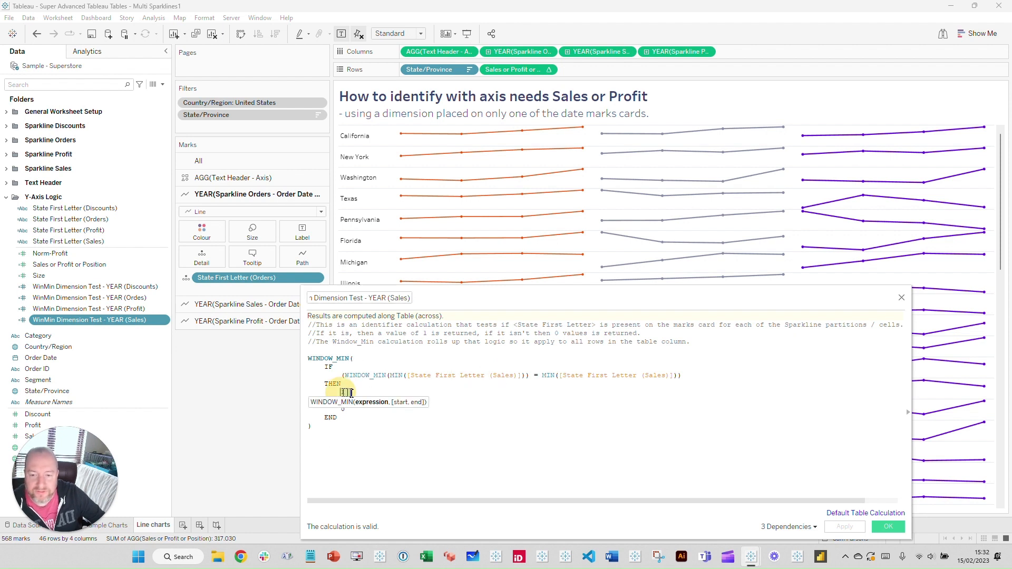
pyautogui.click(346, 427)
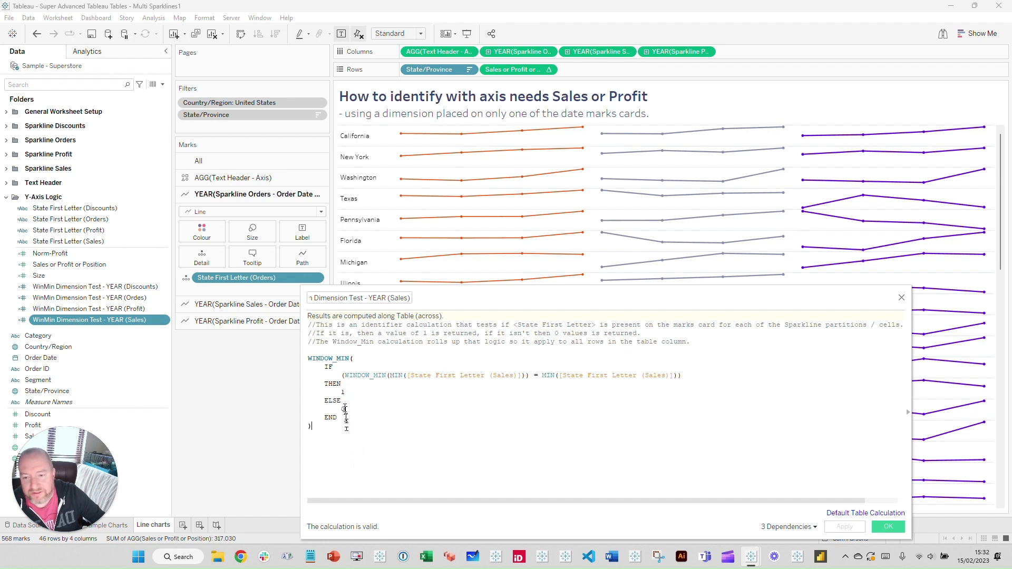
pyautogui.click(348, 409)
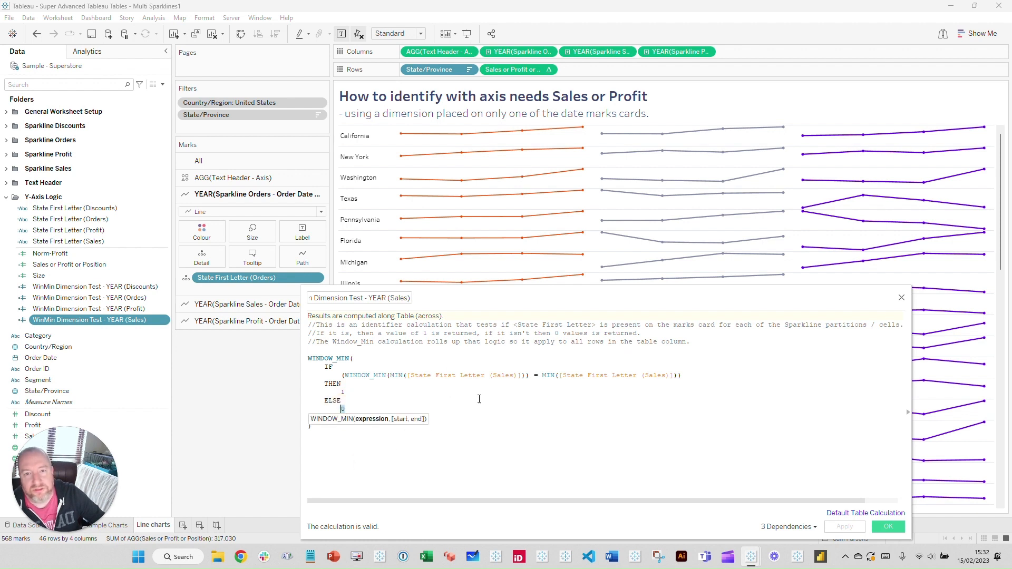
pyautogui.press('Down')
pyautogui.write('END')
pyautogui.press('Down')
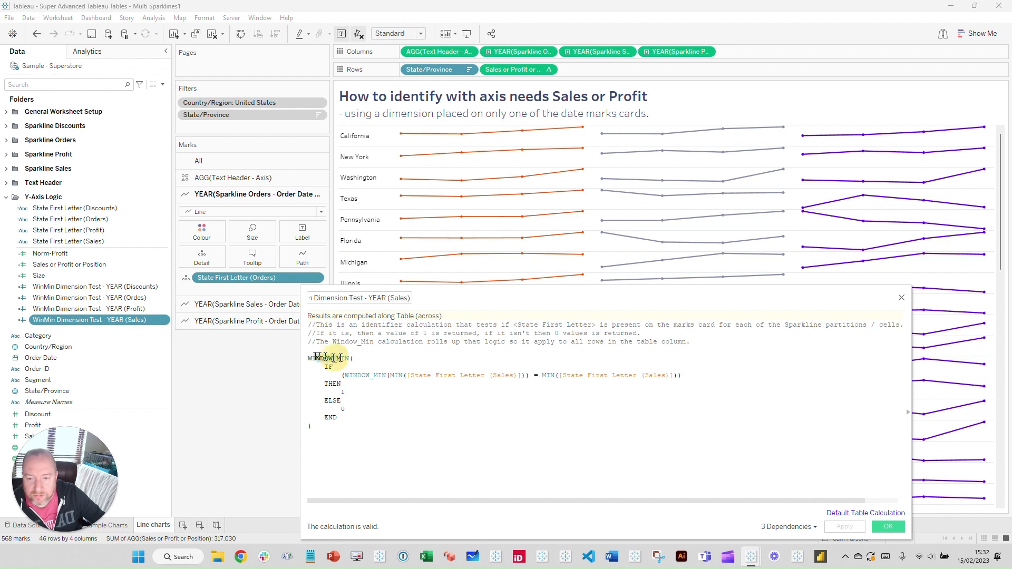
pyautogui.click(359, 435)
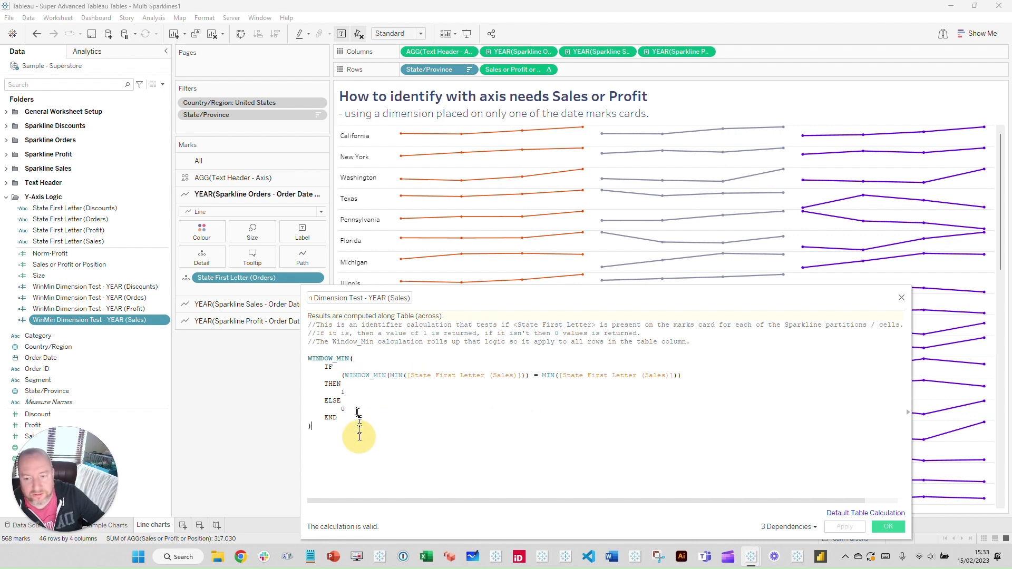
# Step: Relate the return values 1 and 0 and the State First Letter (Sales) condition to the sales sparkline column
pyautogui.moveTo(346, 393); pyautogui.dragTo(341, 391)
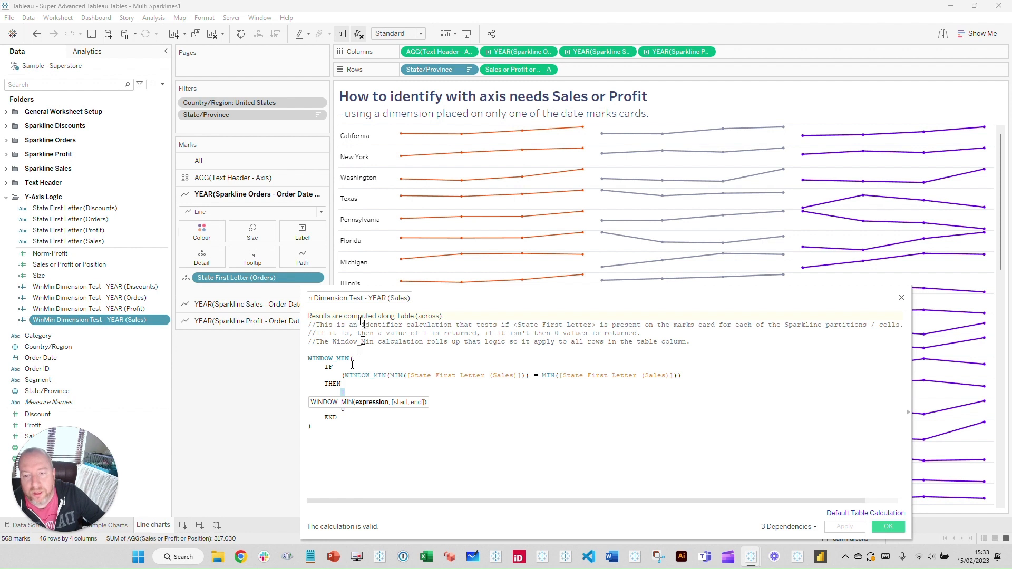
pyautogui.click(457, 407)
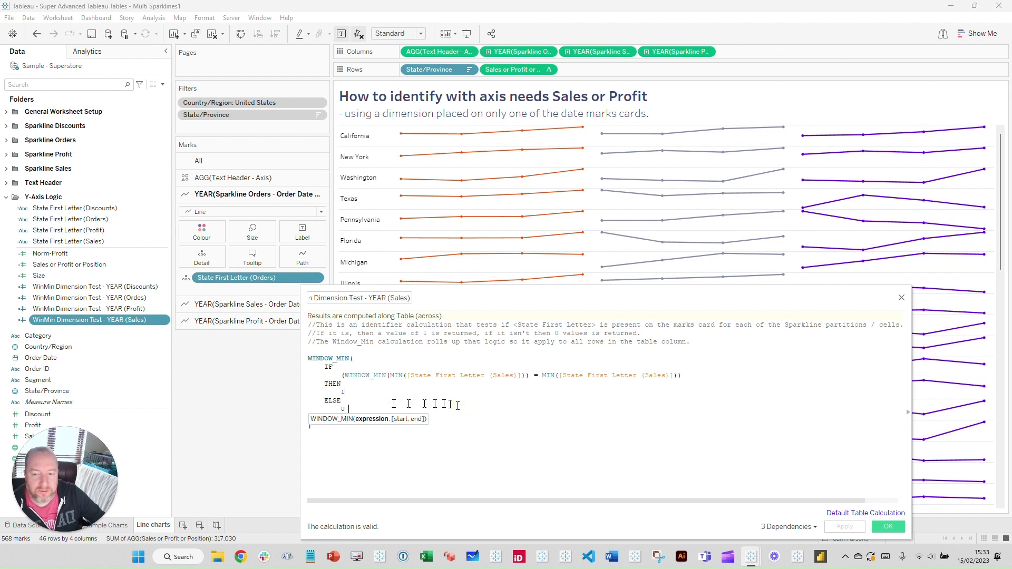
pyautogui.doubleClick(350, 394)
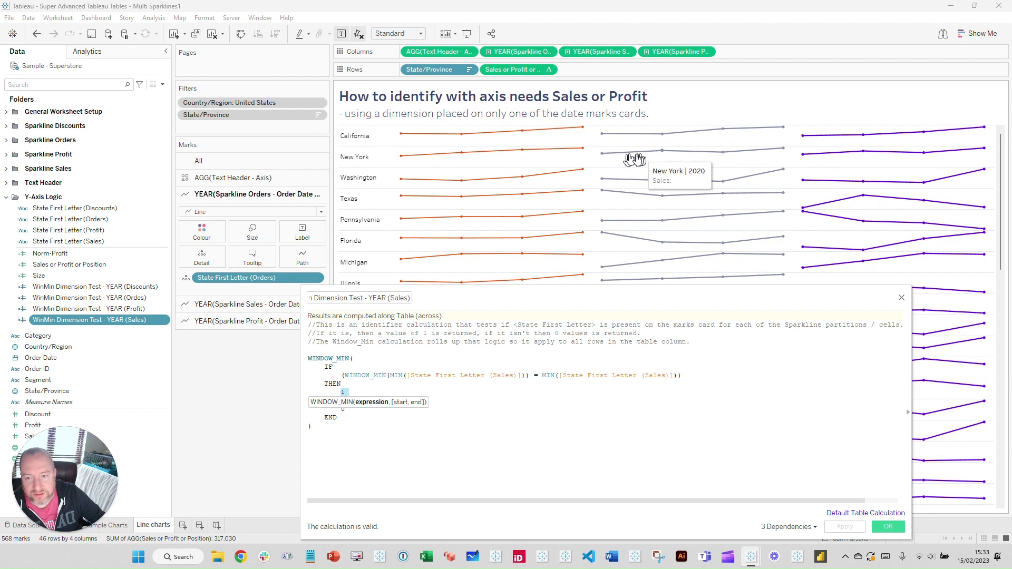
pyautogui.moveTo(591, 375); pyautogui.dragTo(422, 377)
pyautogui.click(343, 393)
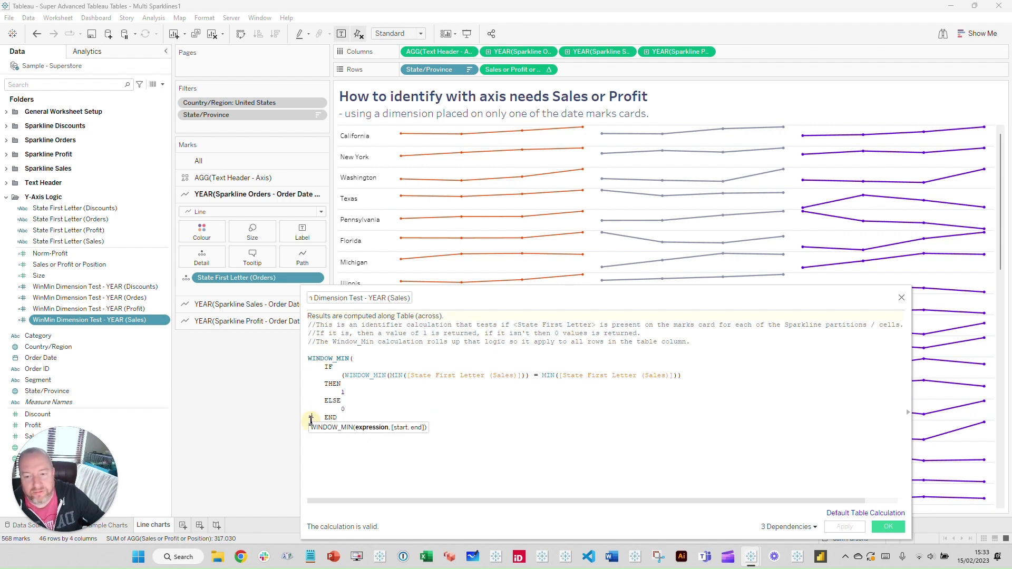
pyautogui.click(340, 391)
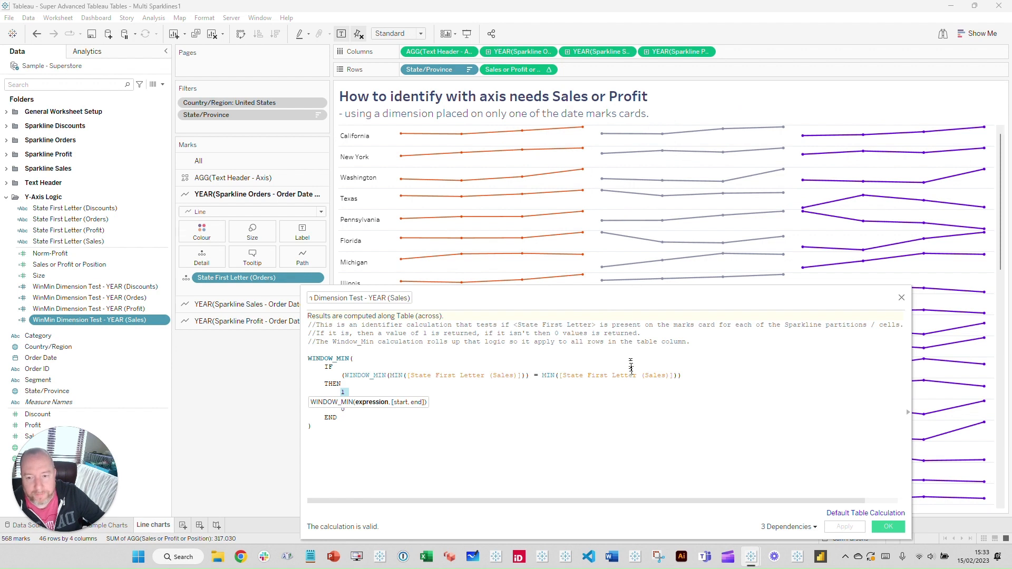
# Step: Examine the ELSE 0 and THEN 1 branches and the State First Letter (Sales) argument inside WINDOW_MIN, closing the calculation when finished
pyautogui.doubleClick(344, 409)
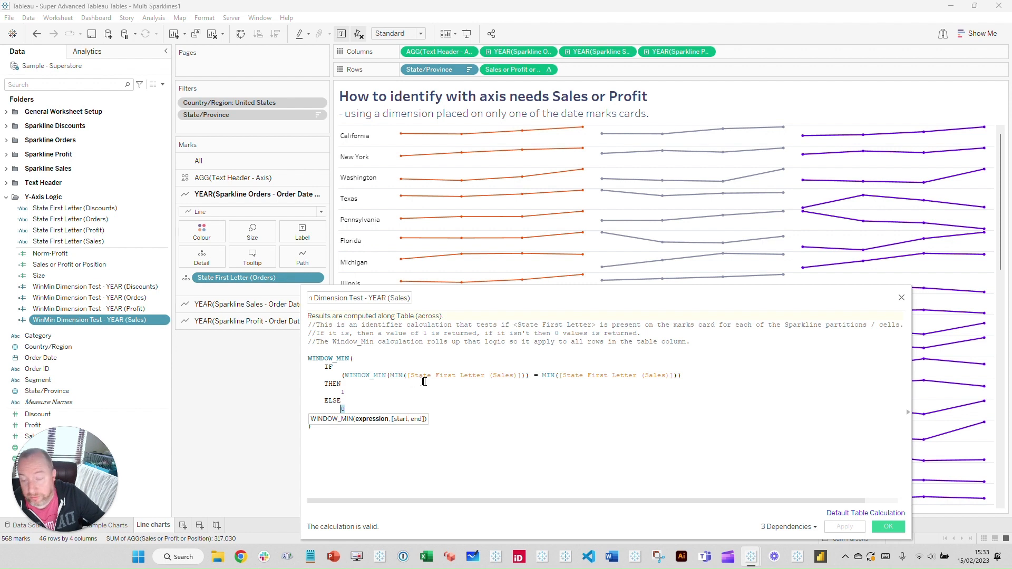
pyautogui.click(366, 392)
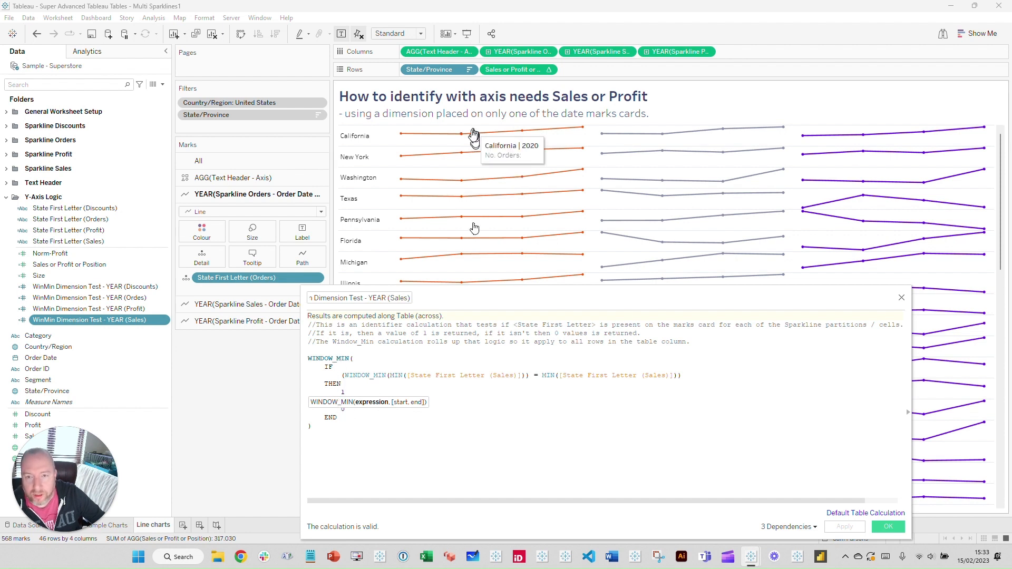
pyautogui.click(358, 422)
pyautogui.doubleClick(343, 410)
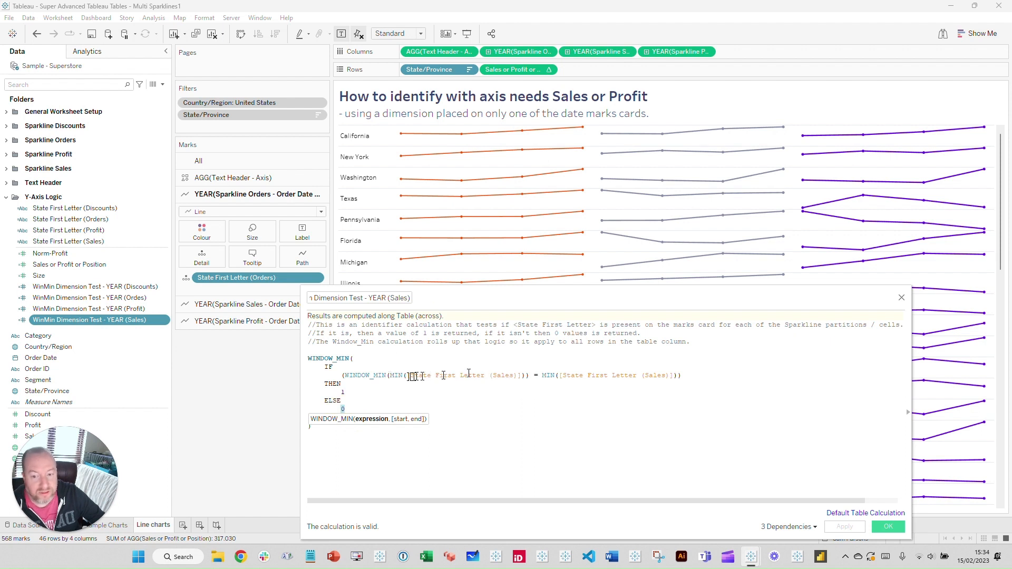
pyautogui.moveTo(407, 377); pyautogui.dragTo(521, 376)
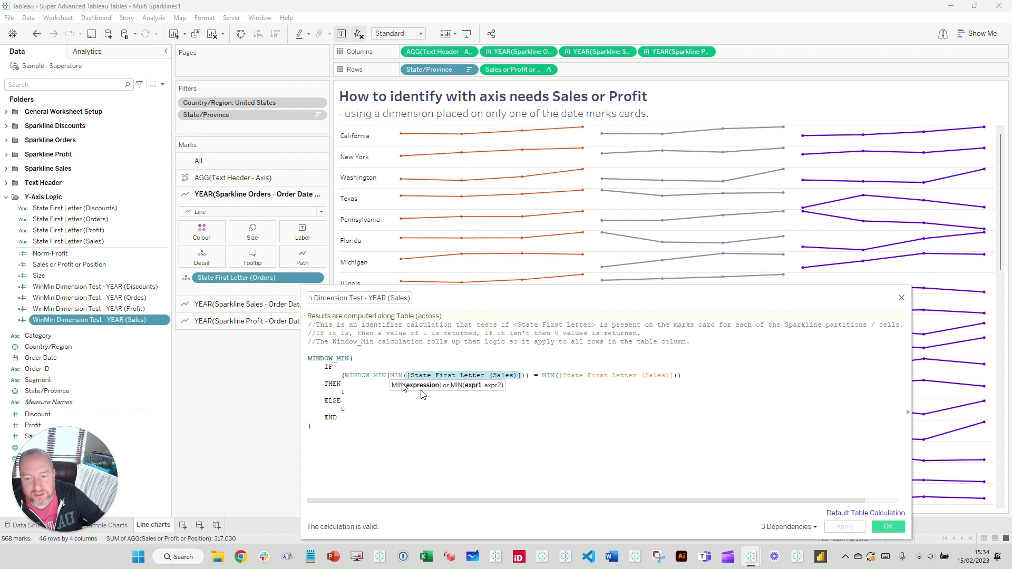
pyautogui.click(560, 426)
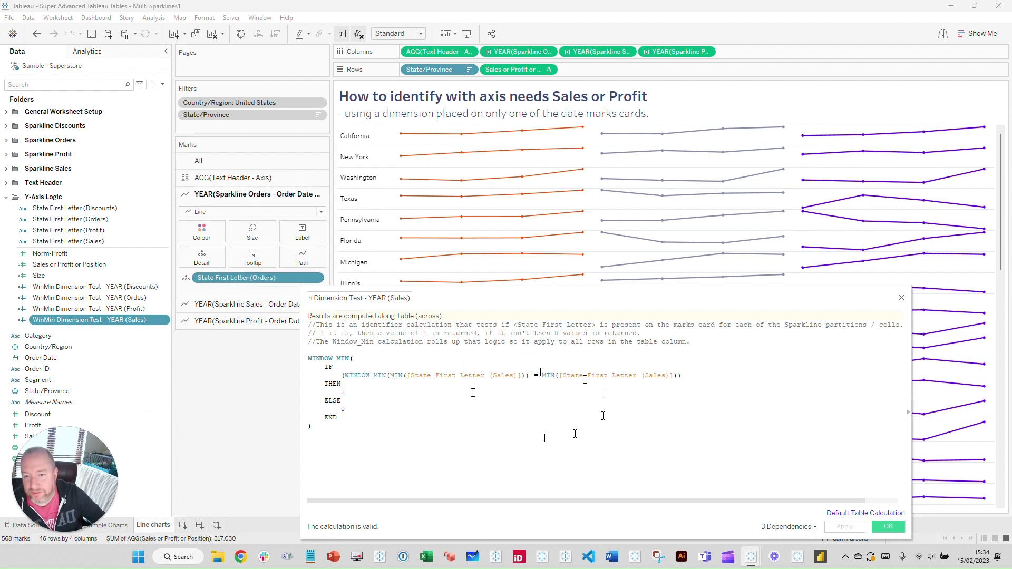
pyautogui.click(889, 527)
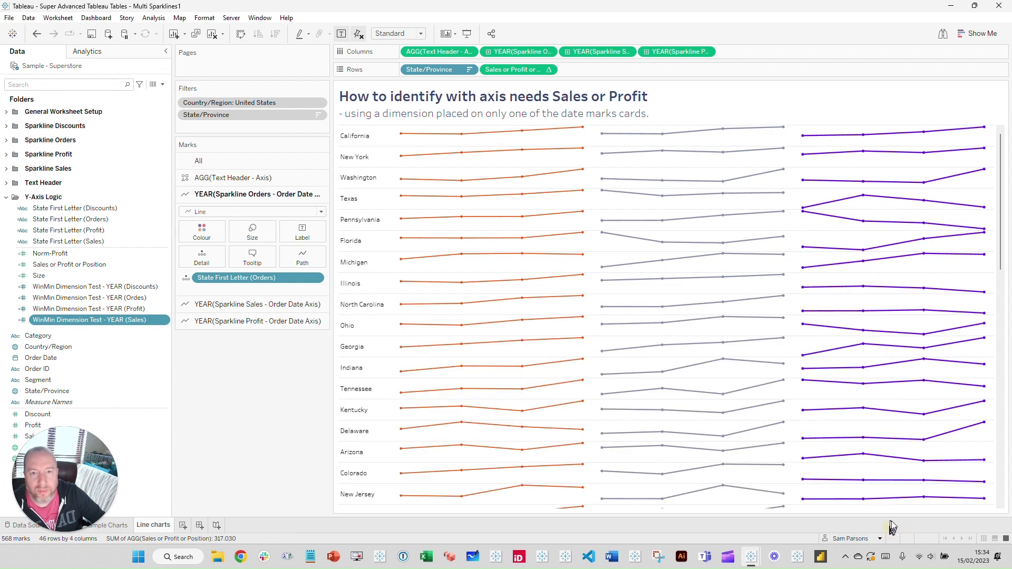
# Step: Open the Sales or Profit or Position table calculation settings and examine the specific dimensions used by WinMin Dimension Test - YEAR (Profit) and YEAR (Sales)
pyautogui.click(548, 70)
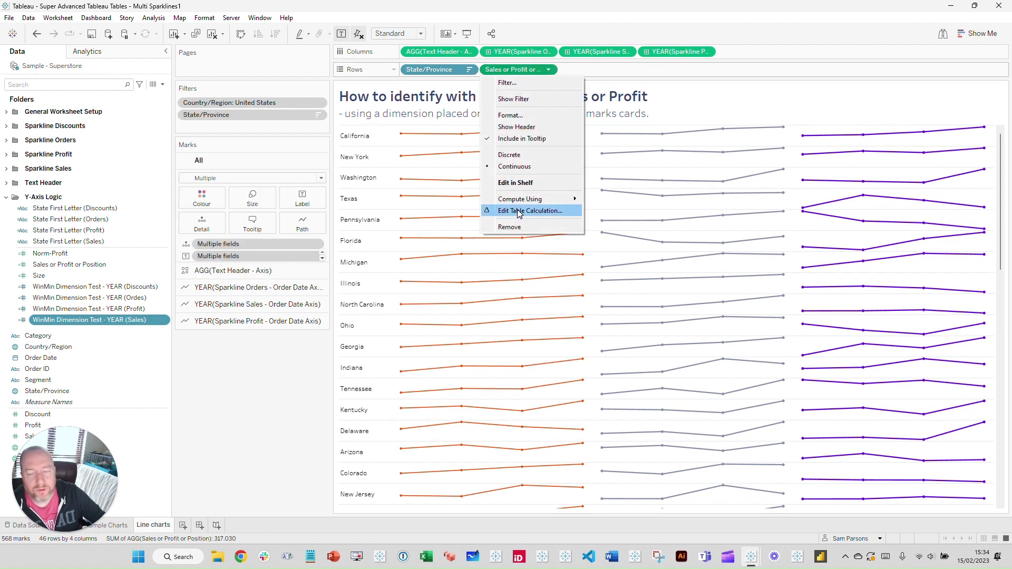
pyautogui.click(519, 211)
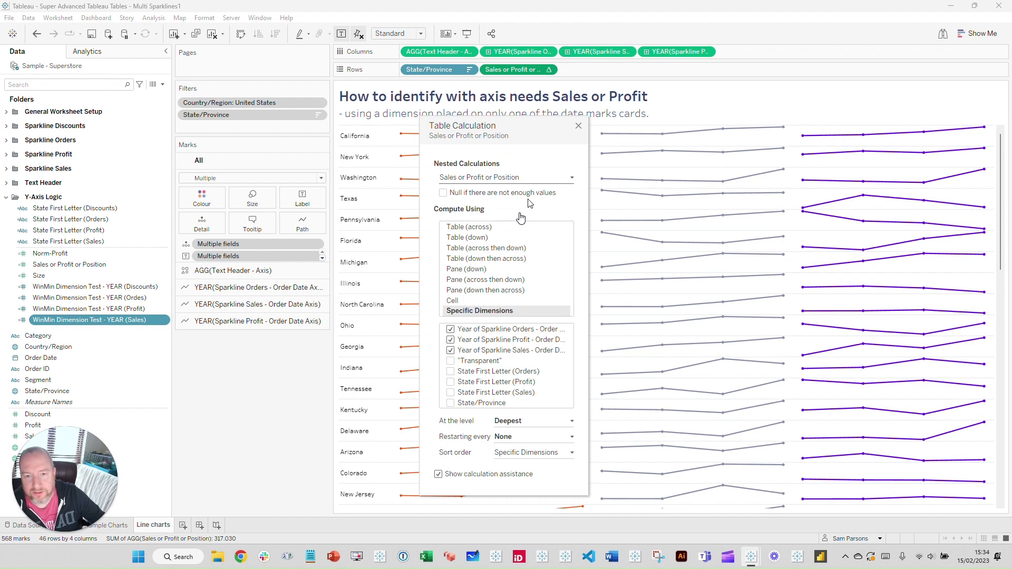
pyautogui.click(572, 177)
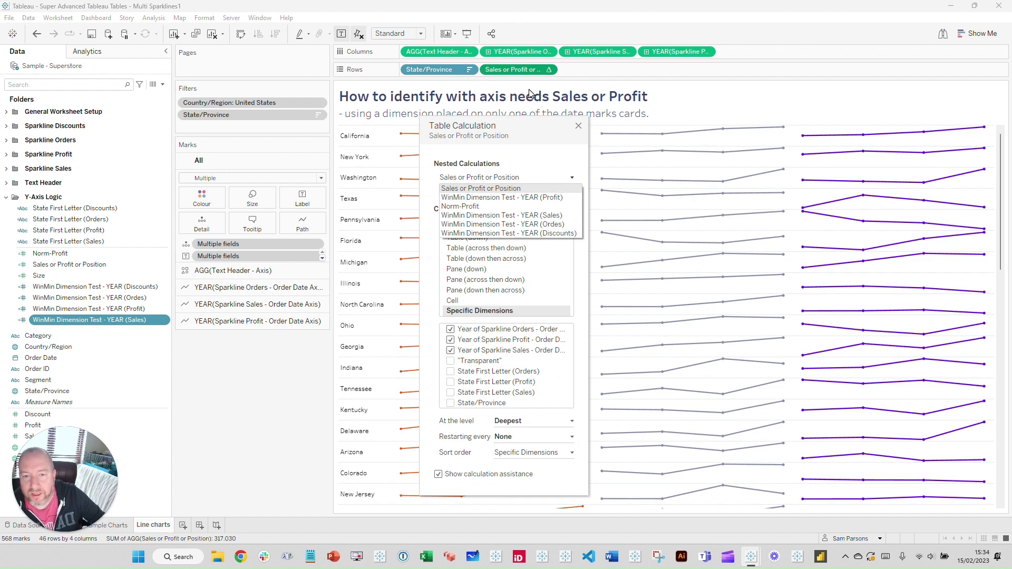
pyautogui.click(526, 199)
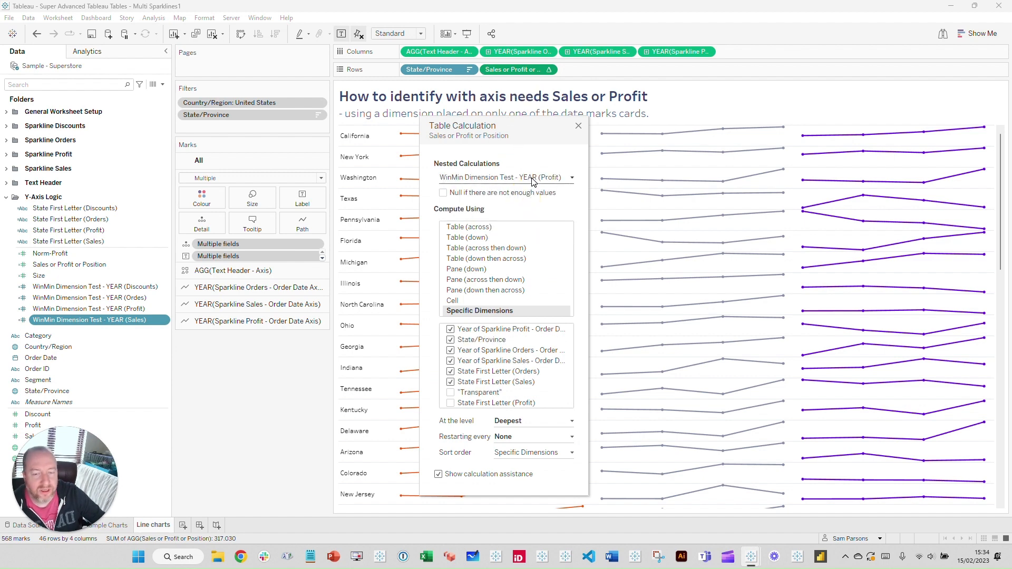
pyautogui.click(498, 177)
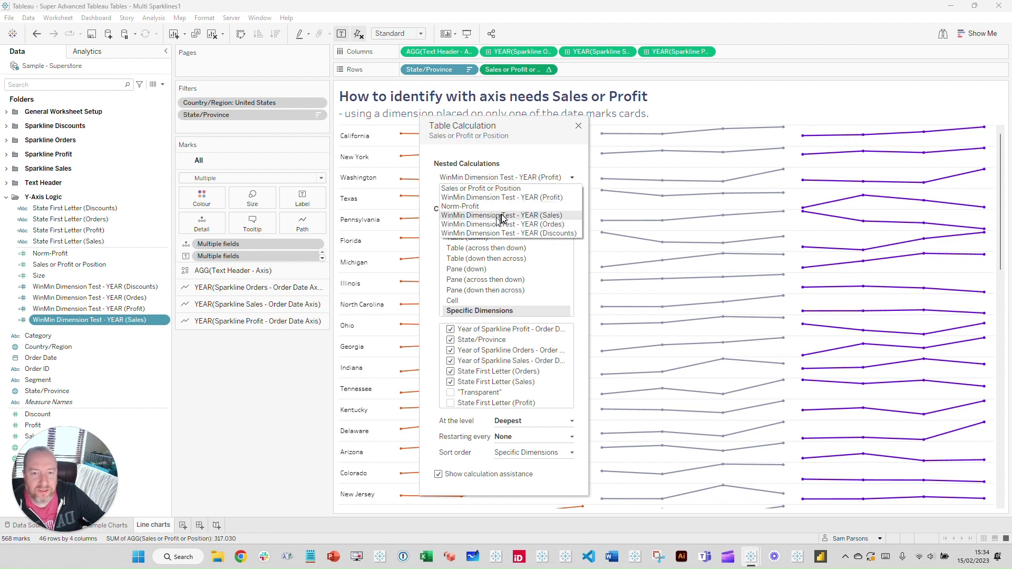
pyautogui.click(559, 215)
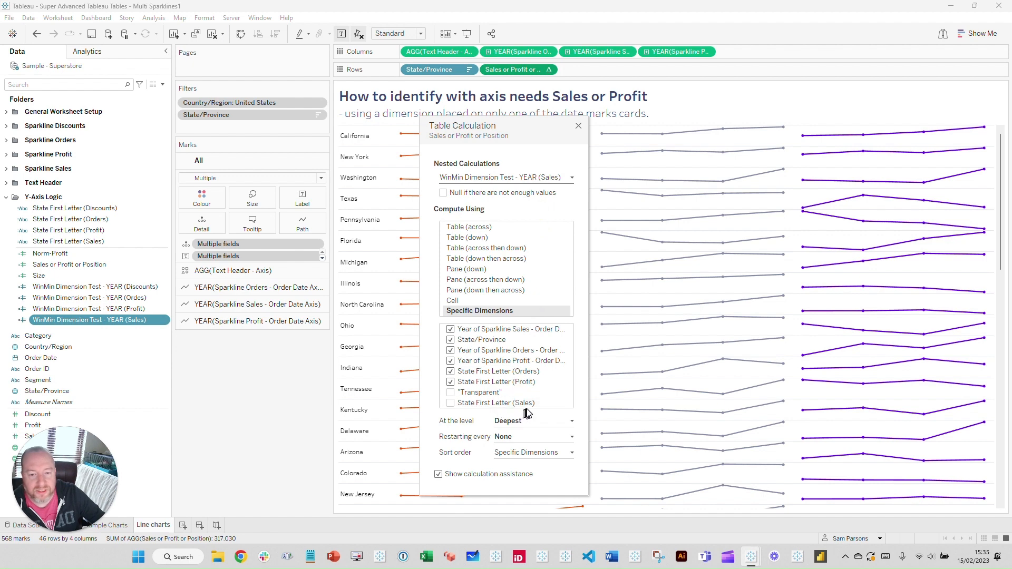
# Step: Examine the specific dimensions for the nested calculations WinMin Dimension Test - YEAR (Ordes) and WinMin Dimension Test - YEAR (Discounts)
pyautogui.click(551, 177)
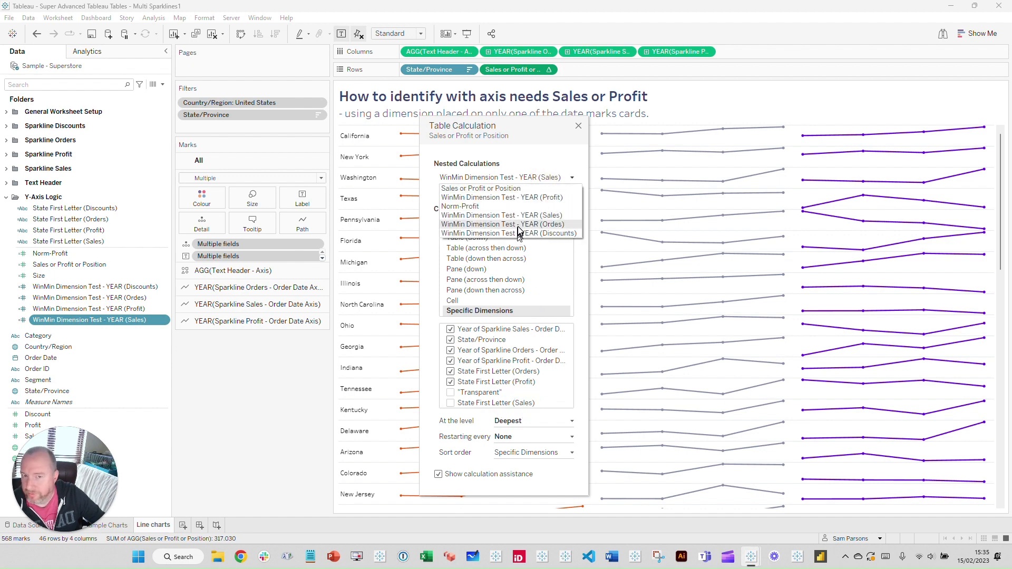
pyautogui.click(519, 226)
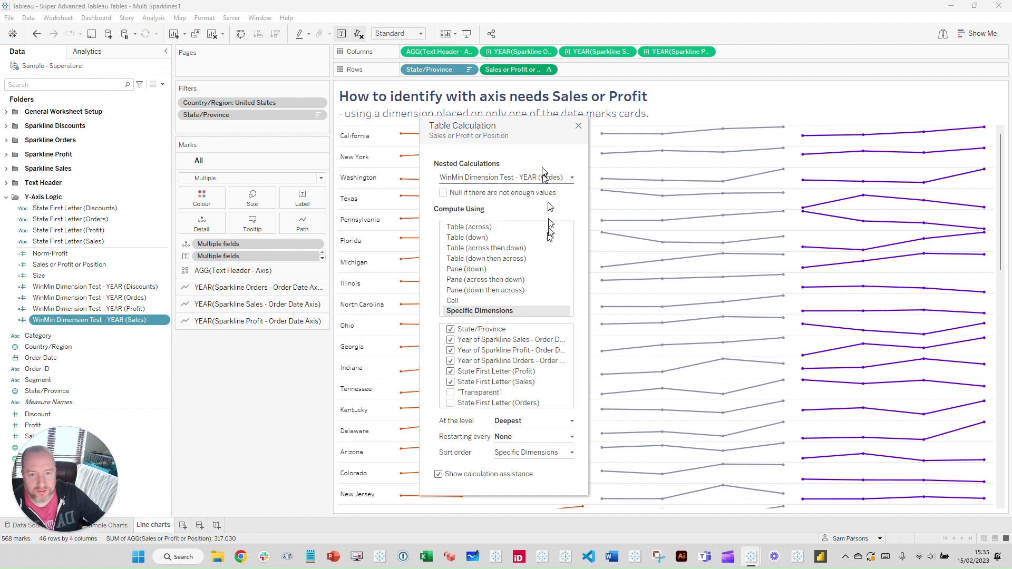
pyautogui.click(555, 178)
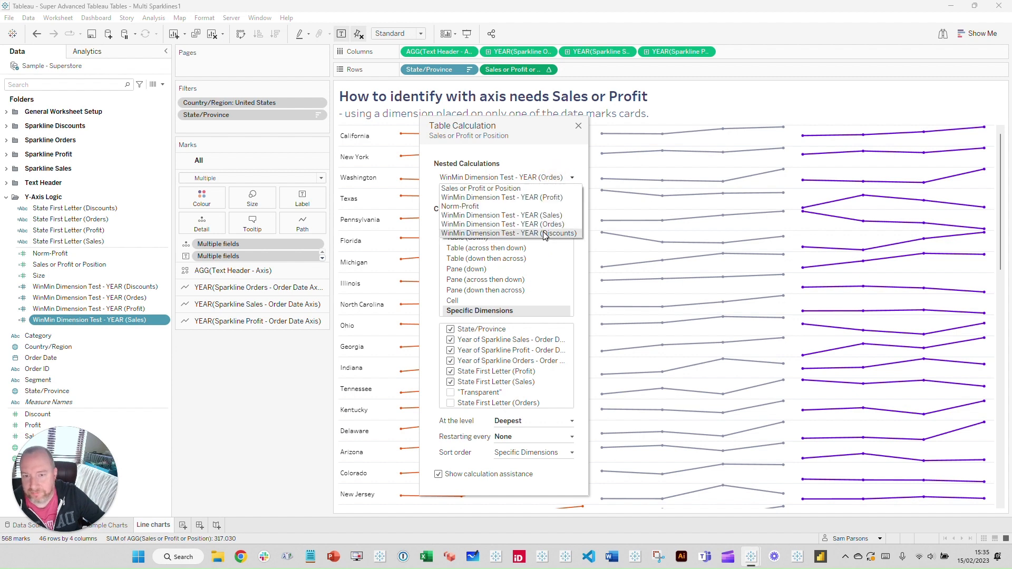
pyautogui.click(543, 234)
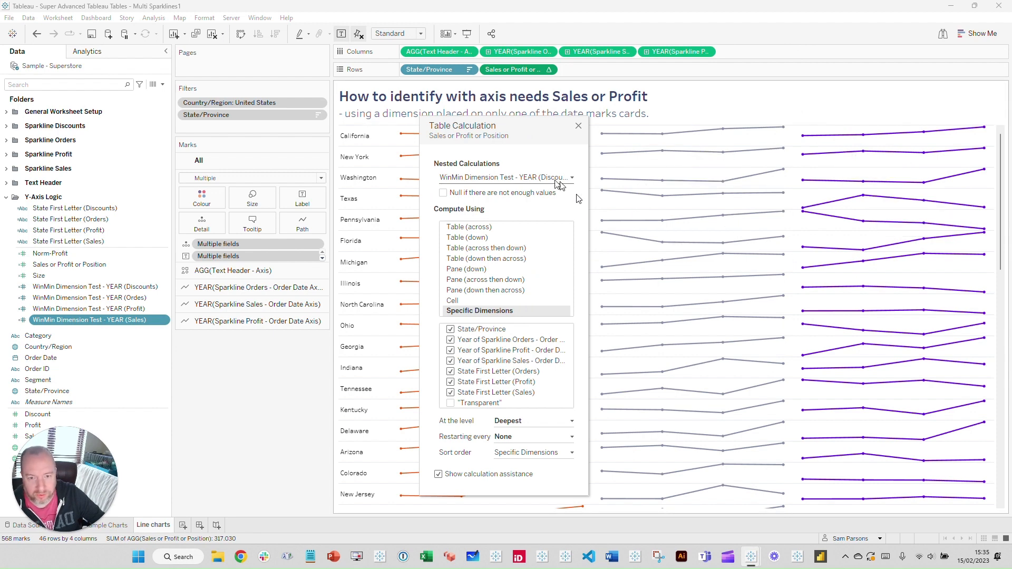
# Step: Examine how the nested calculations Norm-Profit and Sales or Profit or Position are computed, closing the table calculation settings when finished
pyautogui.click(508, 178)
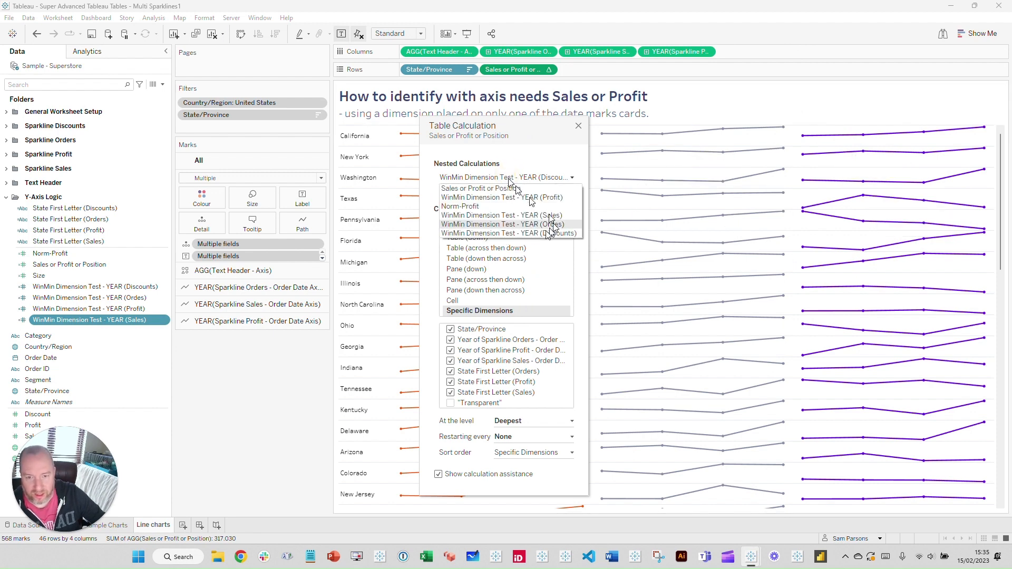
pyautogui.click(458, 206)
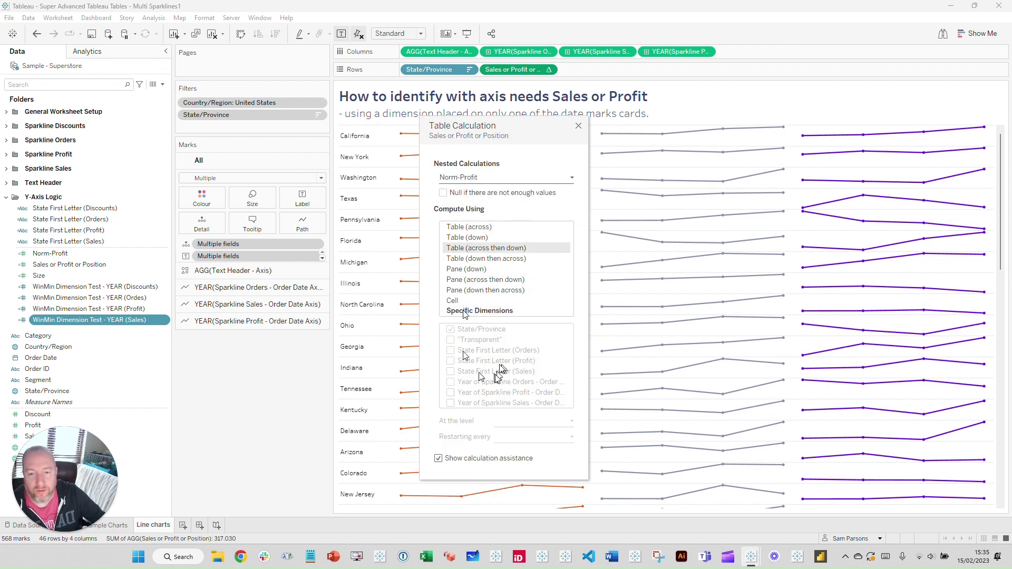
pyautogui.click(476, 179)
pyautogui.click(466, 188)
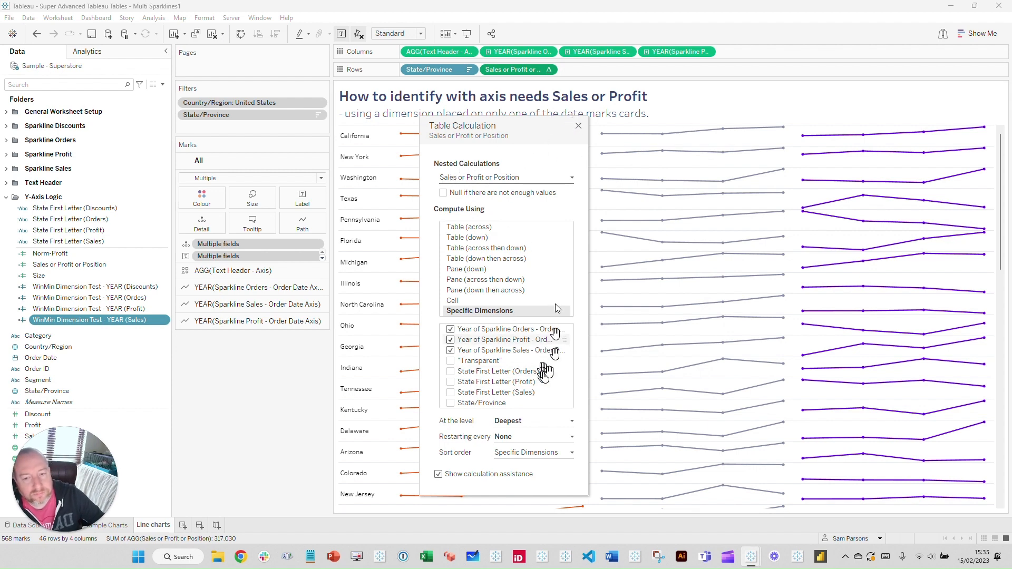
pyautogui.click(578, 128)
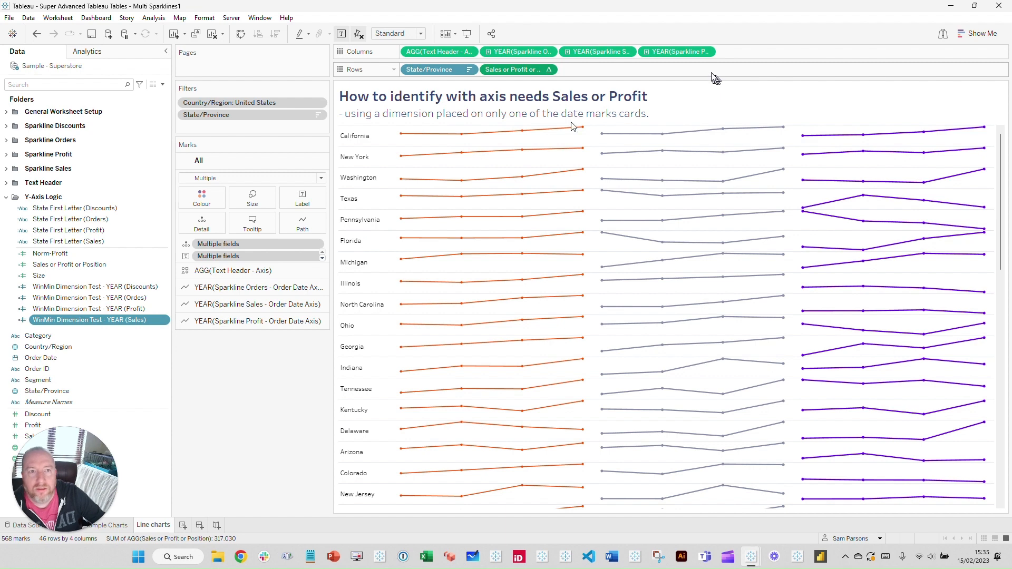
# Step: Collapse the Y-Axis Logic folder and review the enlarged formula of Sparkline Discounts - Order Date Axis, closing its editor when finished
pyautogui.click(6, 197)
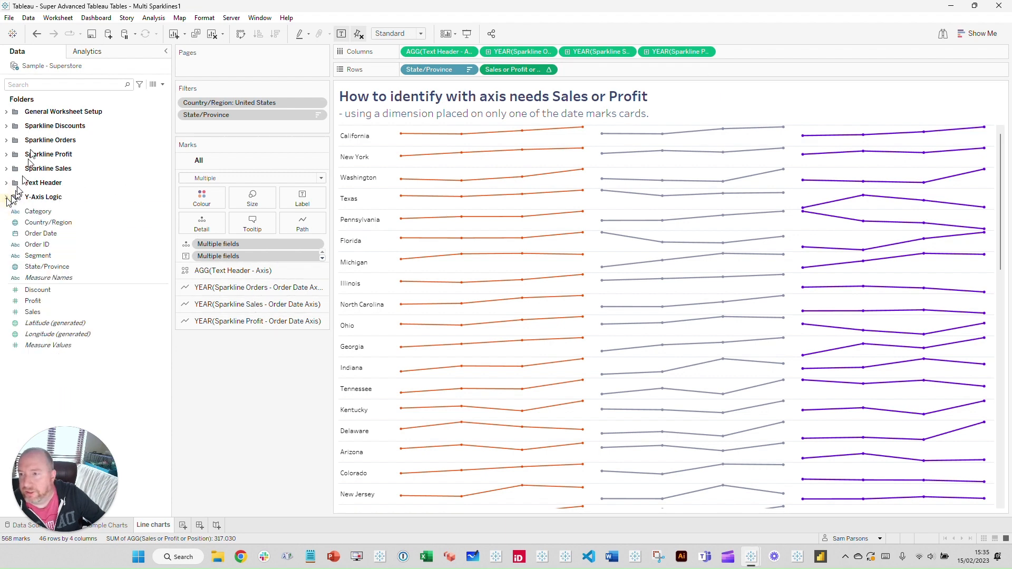
pyautogui.click(6, 126)
pyautogui.click(74, 138)
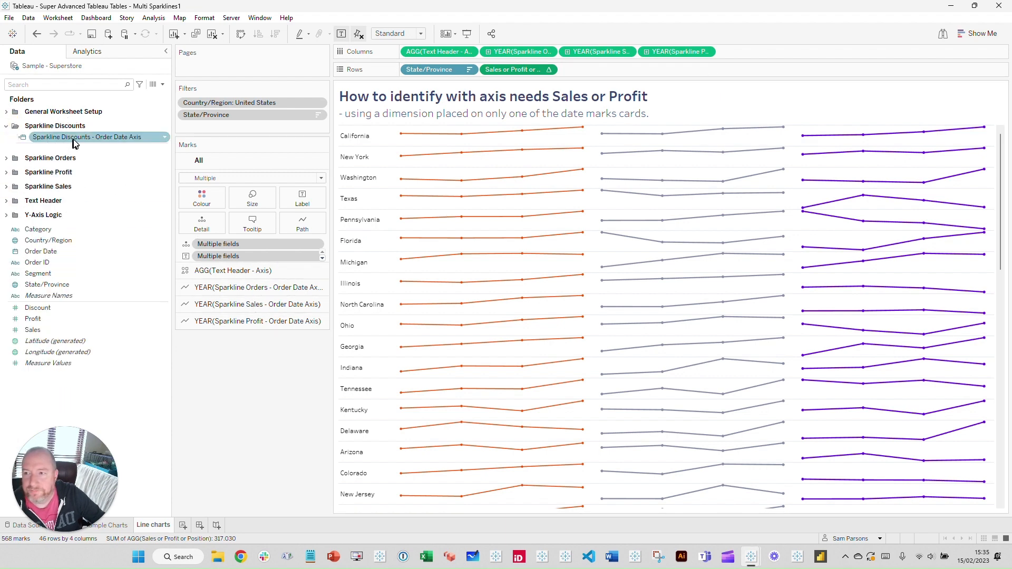
pyautogui.rightClick(108, 140)
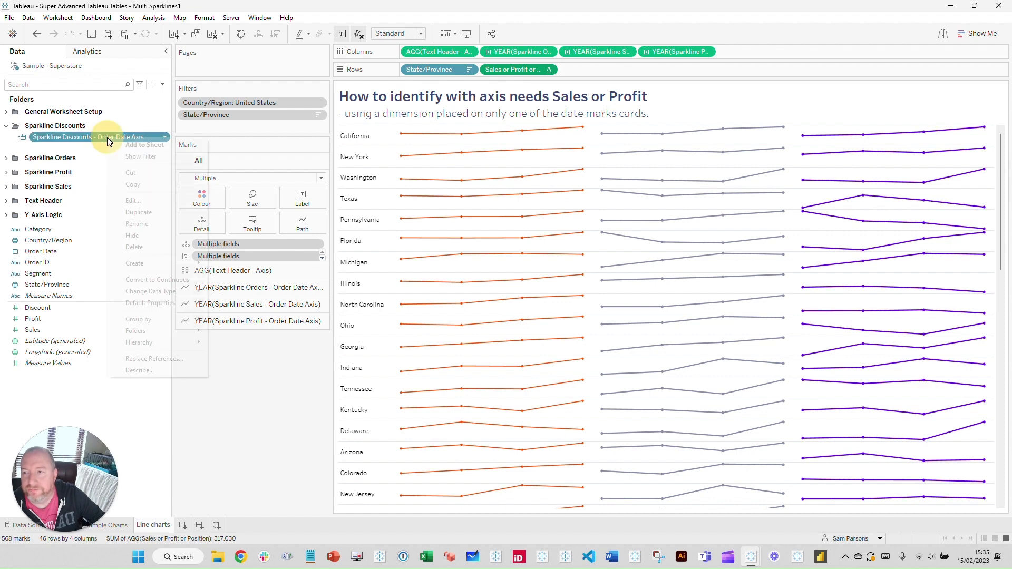
pyautogui.click(141, 201)
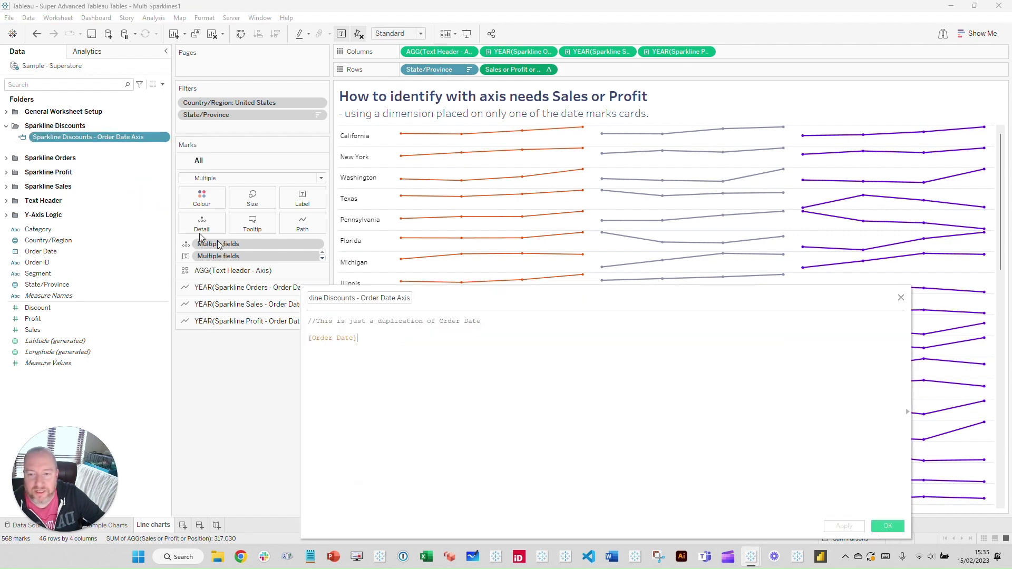
pyautogui.scroll(5, 353, 339)
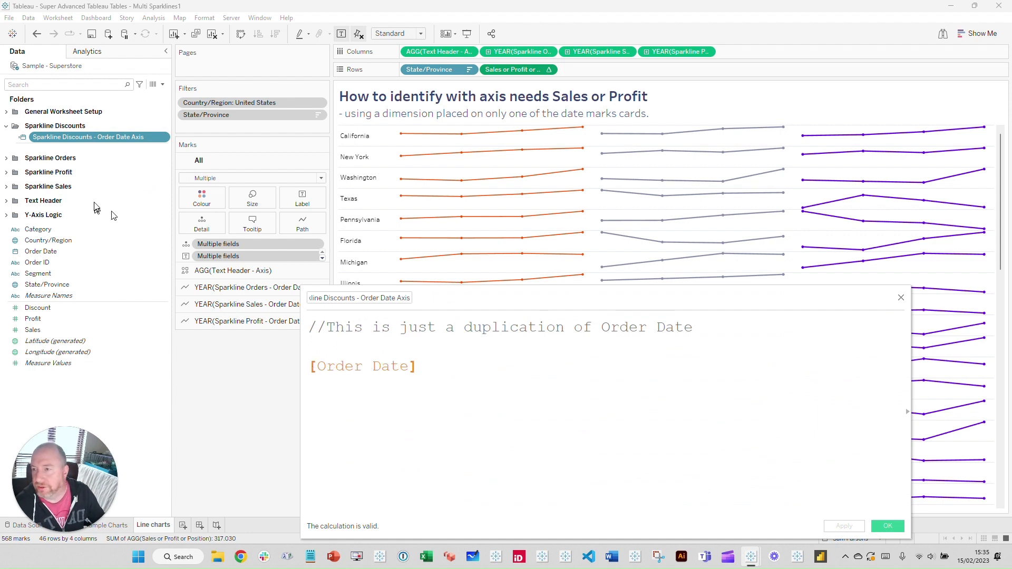
pyautogui.click(902, 299)
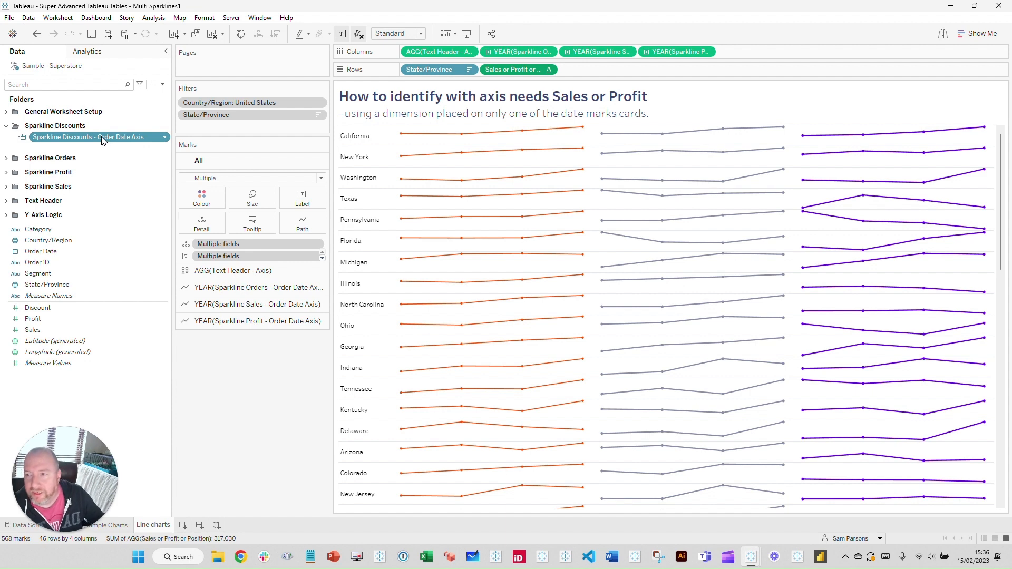
# Step: Add Sparkline Discounts - Order Date Axis as a continuous YEAR field at the end of Columns, after the profit date axis
pyautogui.moveTo(100, 137); pyautogui.dragTo(794, 50)
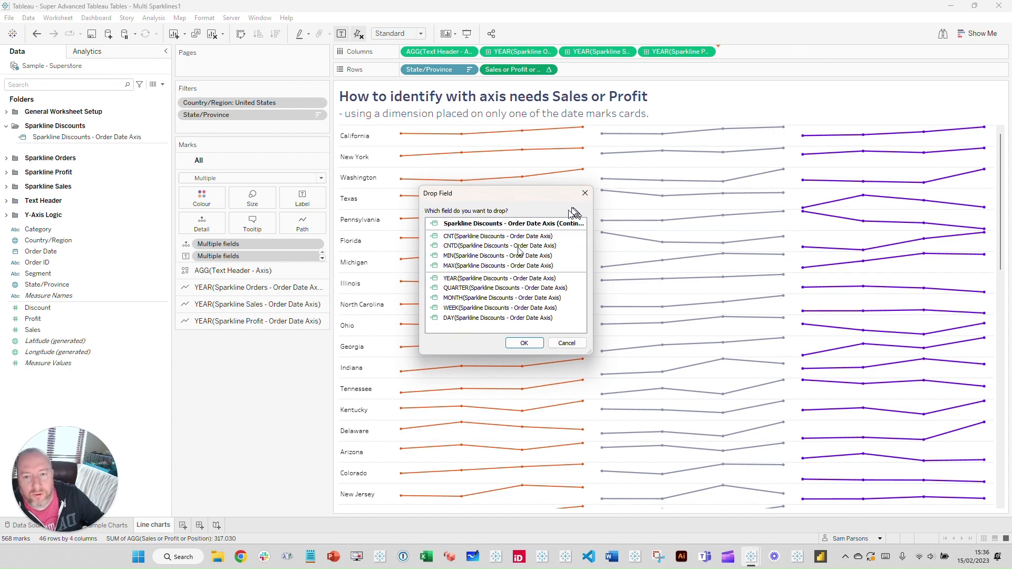
pyautogui.click(476, 282)
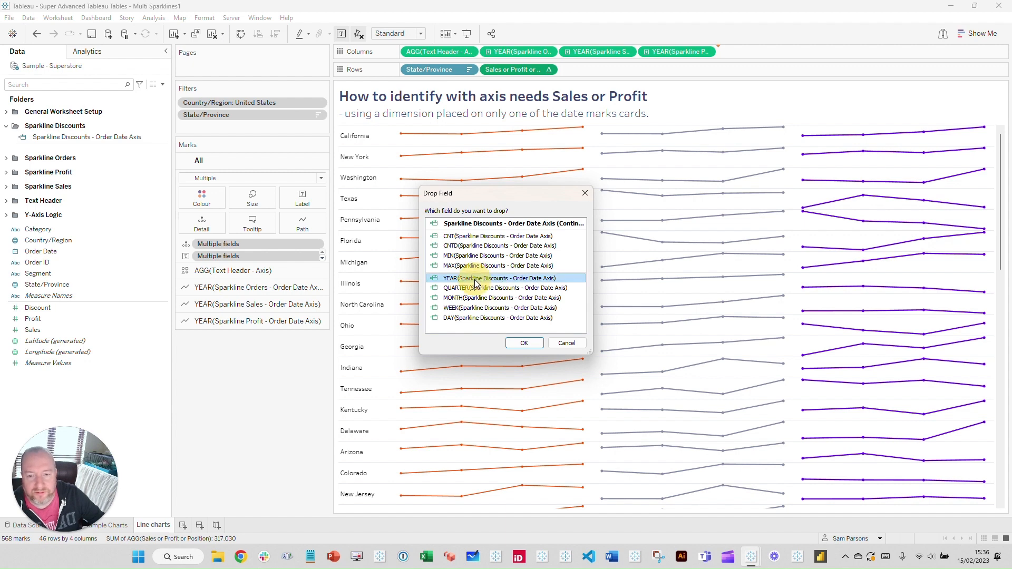
pyautogui.click(524, 343)
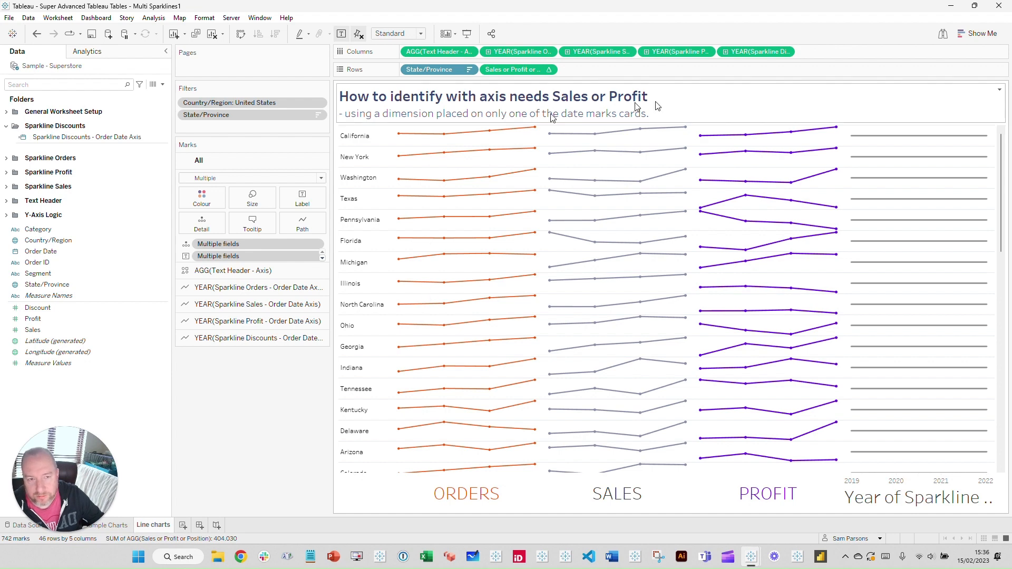
pyautogui.moveTo(633, 327)
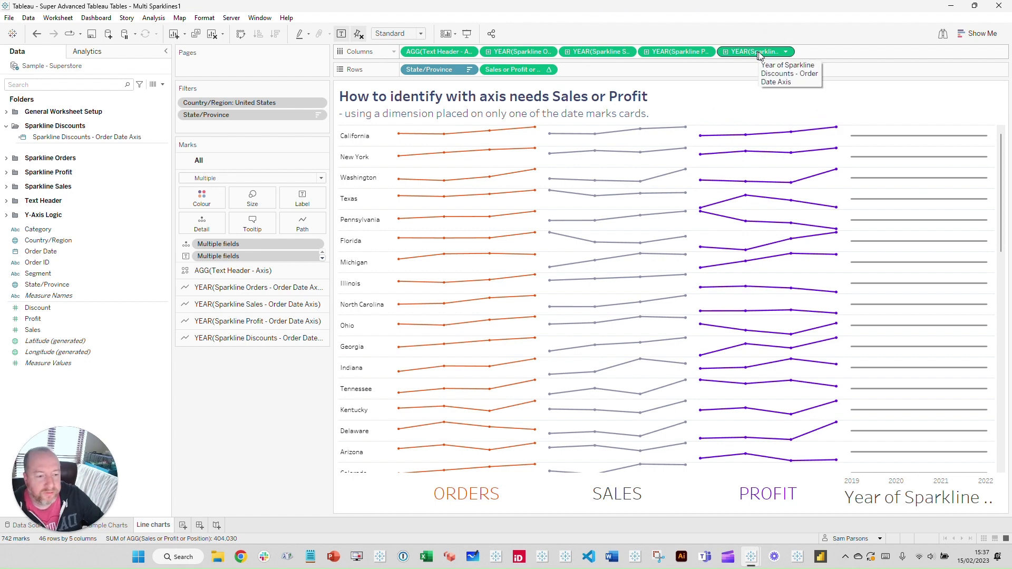
# Step: Edit the new discounts date axis and shorten its title to Discounts
pyautogui.rightClick(911, 499)
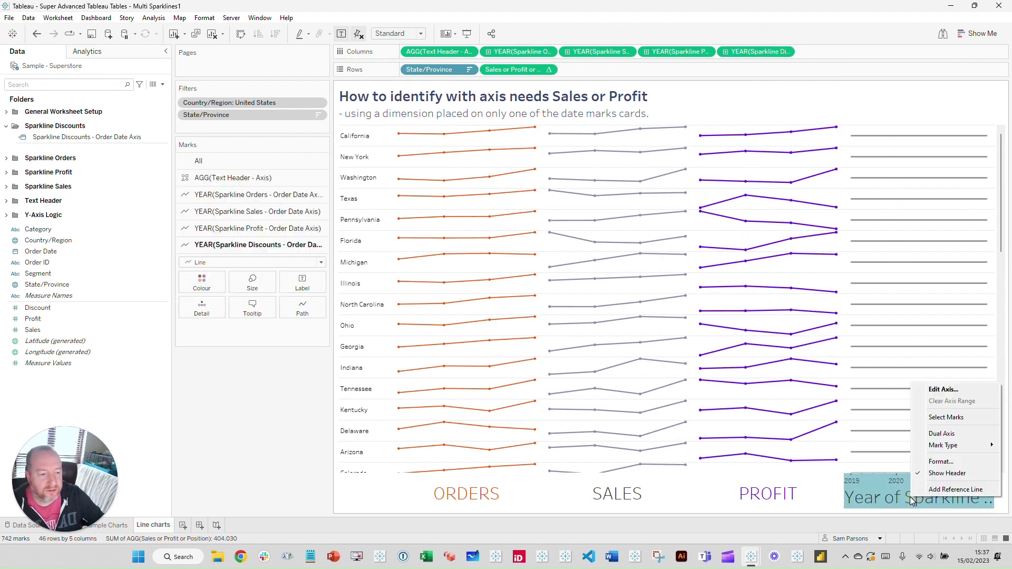
pyautogui.click(943, 389)
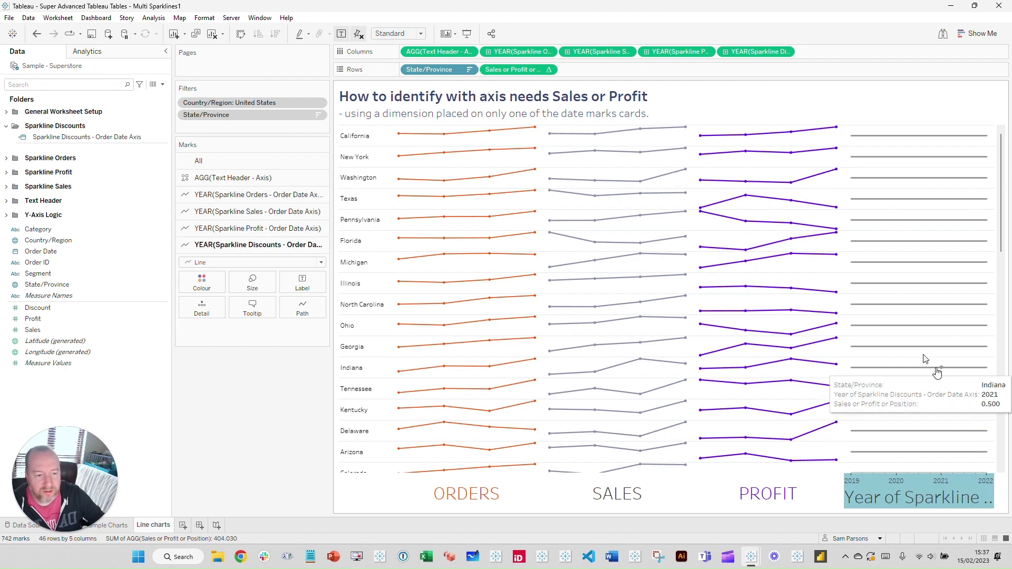
pyautogui.tripleClick(456, 352)
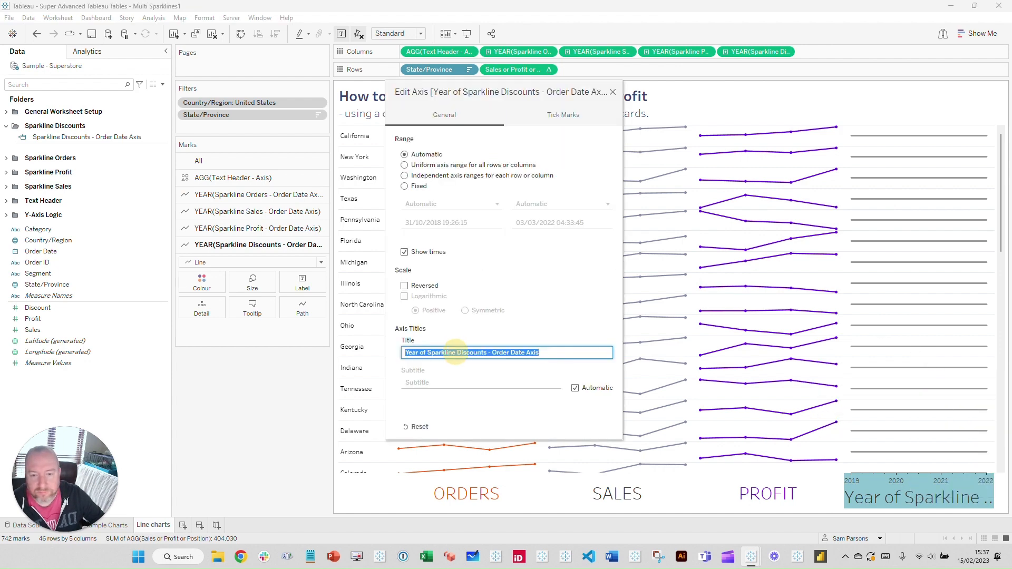
pyautogui.moveTo(457, 352); pyautogui.dragTo(328, 340)
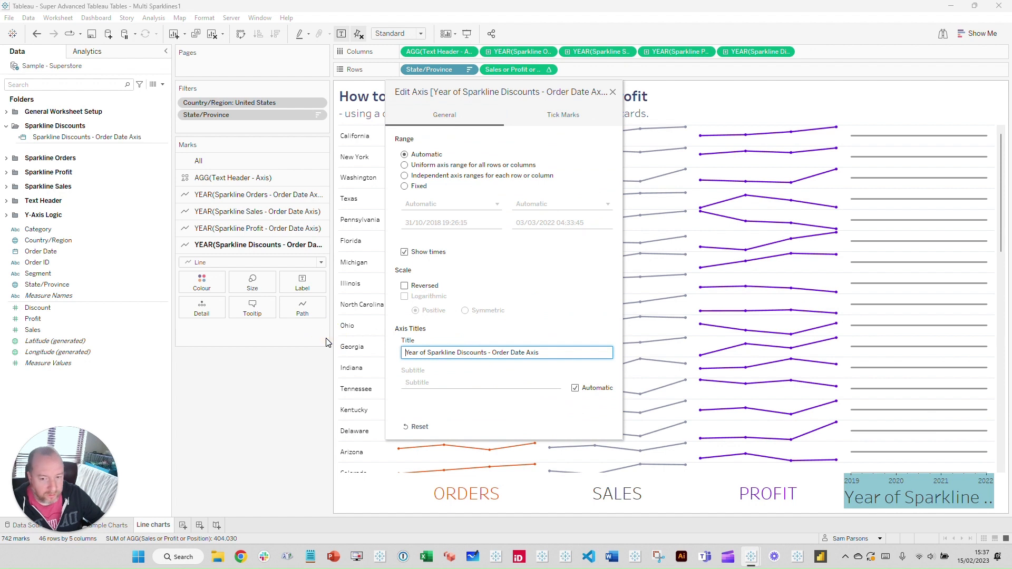
pyautogui.press('Delete')
pyautogui.press('Delete')
pyautogui.press('Delete')
pyautogui.press('Delete')
pyautogui.press('Delete')
pyautogui.press('Delete')
pyautogui.press('Delete')
pyautogui.press('Delete')
pyautogui.press('Delete')
pyautogui.press('Delete')
pyautogui.press('Delete')
pyautogui.press('Delete')
pyautogui.press('Delete')
pyautogui.press('Delete')
pyautogui.press('Delete')
pyautogui.press('Delete')
pyautogui.press('Delete')
pyautogui.press('Delete')
pyautogui.press('Delete')
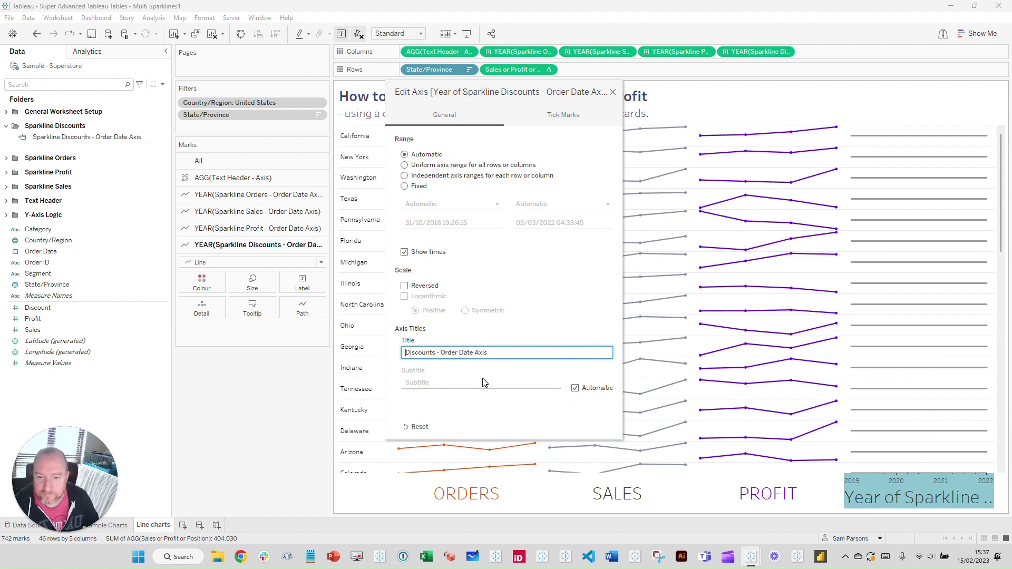
pyautogui.write('D')
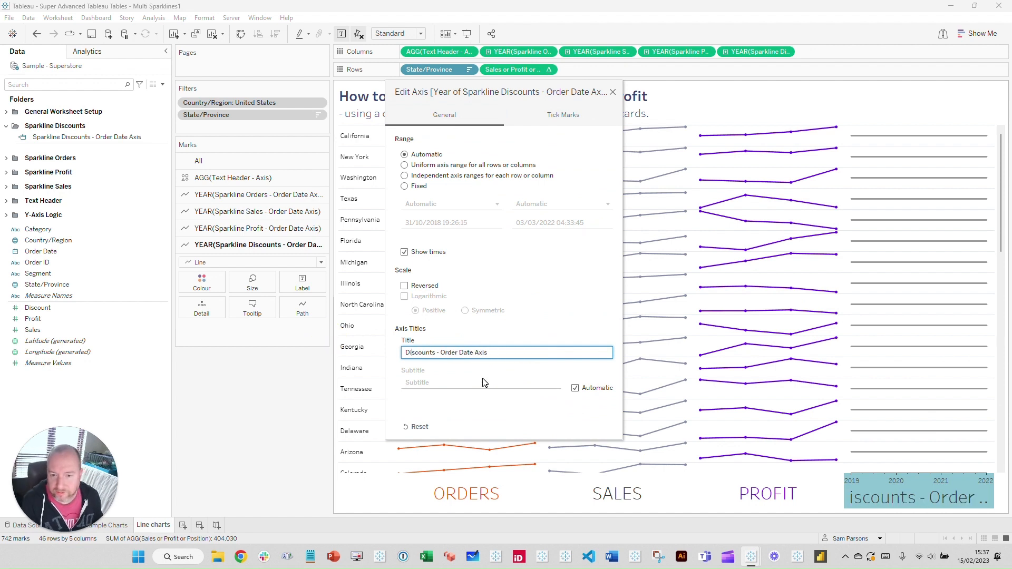
pyautogui.press('Right')
pyautogui.press('Right')
pyautogui.press('Right')
pyautogui.press('Right')
pyautogui.press('Right')
pyautogui.press('Right')
pyautogui.press('Right')
pyautogui.press('Right')
pyautogui.press('Delete')
pyautogui.press('Delete')
pyautogui.press('Delete')
pyautogui.press('Delete')
pyautogui.press('Delete')
pyautogui.press('Delete')
pyautogui.press('Delete')
pyautogui.press('Delete')
pyautogui.press('Delete')
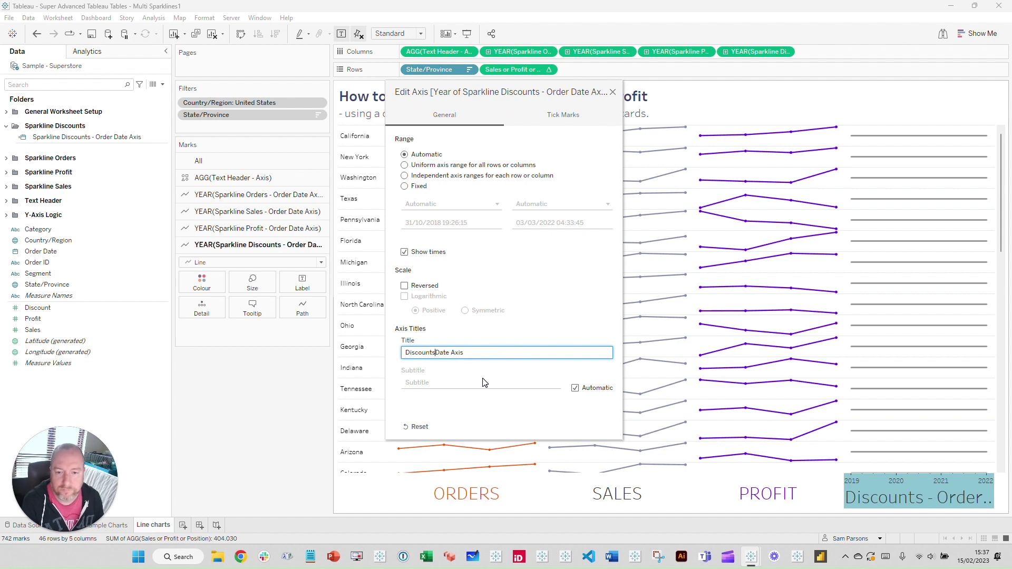
# Step: Set both major and minor tick marks of the Discounts axis to None and close the axis settings
pyautogui.click(552, 119)
pyautogui.click(405, 175)
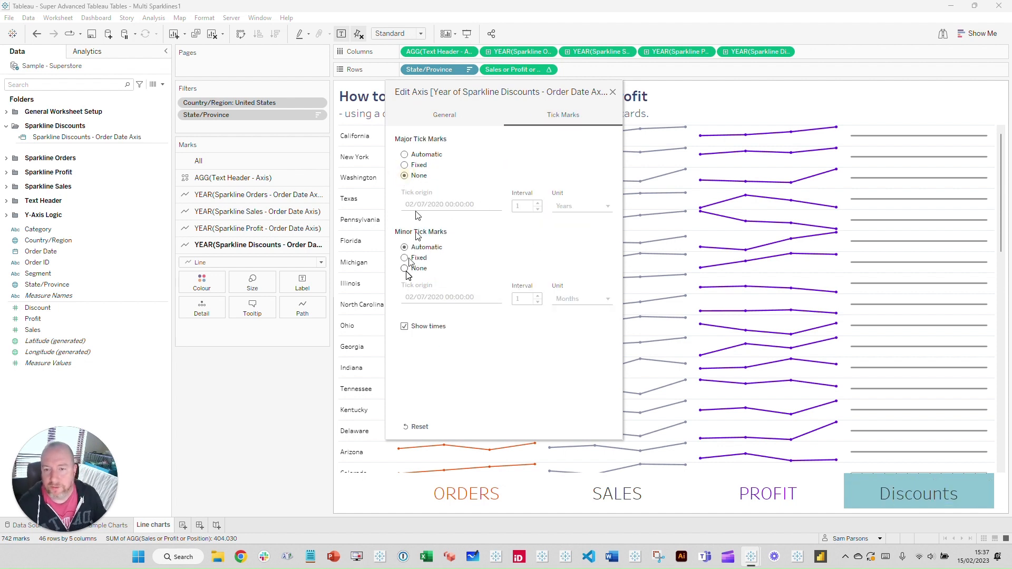
pyautogui.click(404, 269)
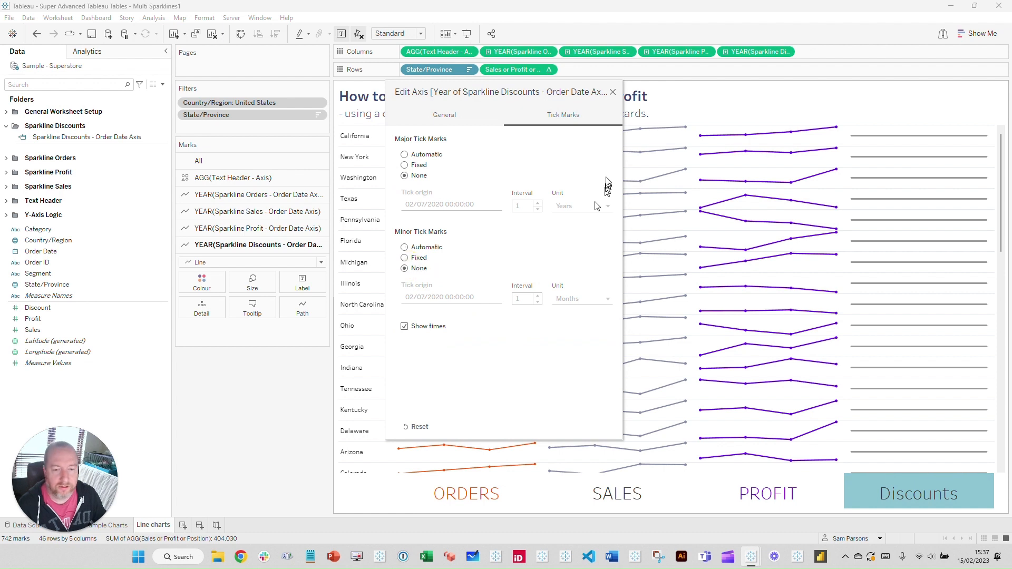
pyautogui.click(613, 93)
pyautogui.click(874, 484)
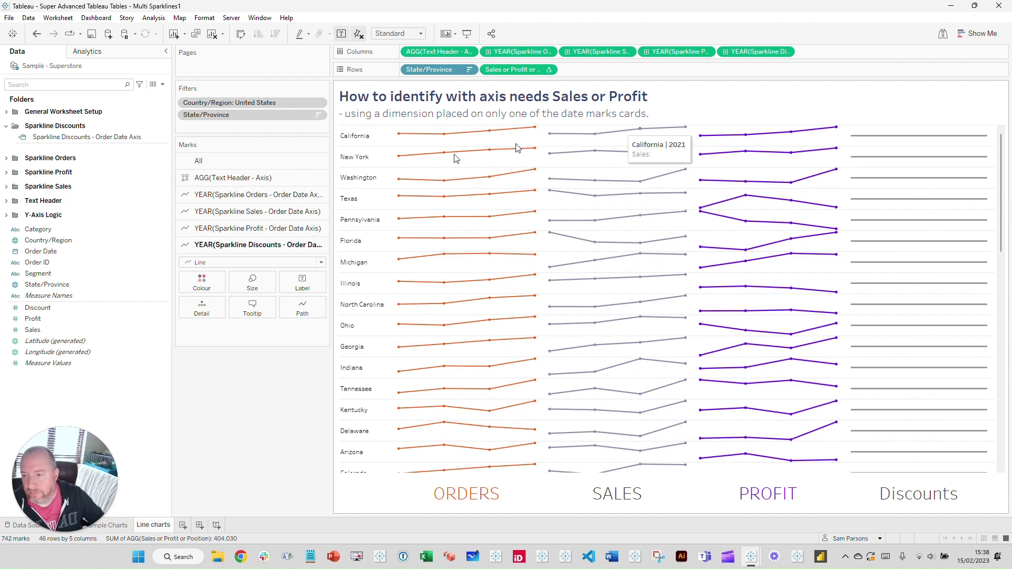
# Step: Expand the Y-Axis Logic folder and review the enlarged formula of State First Letter (Discounts), closing its editor when finished
pyautogui.click(33, 241)
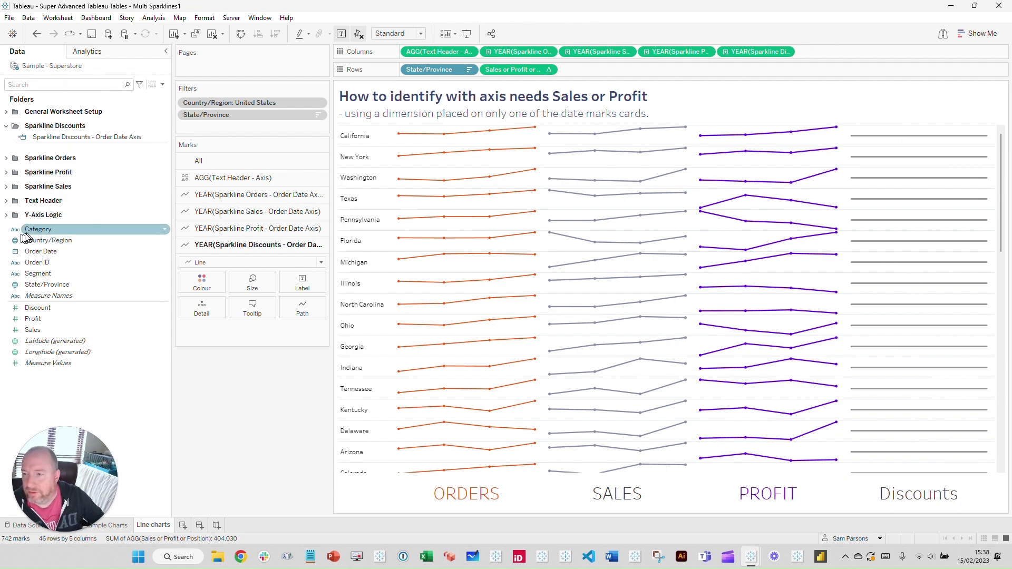
pyautogui.click(7, 216)
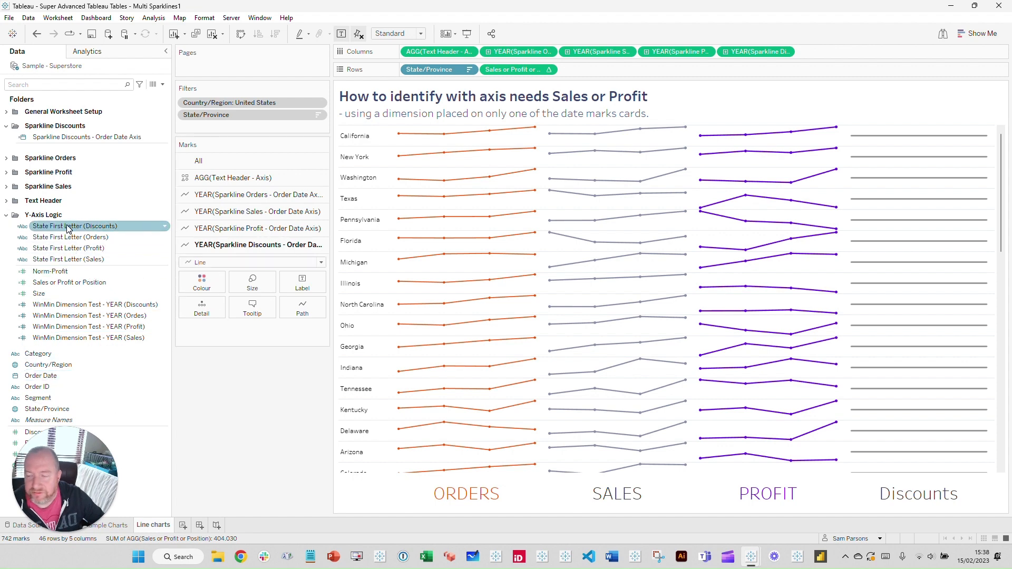
pyautogui.rightClick(82, 227)
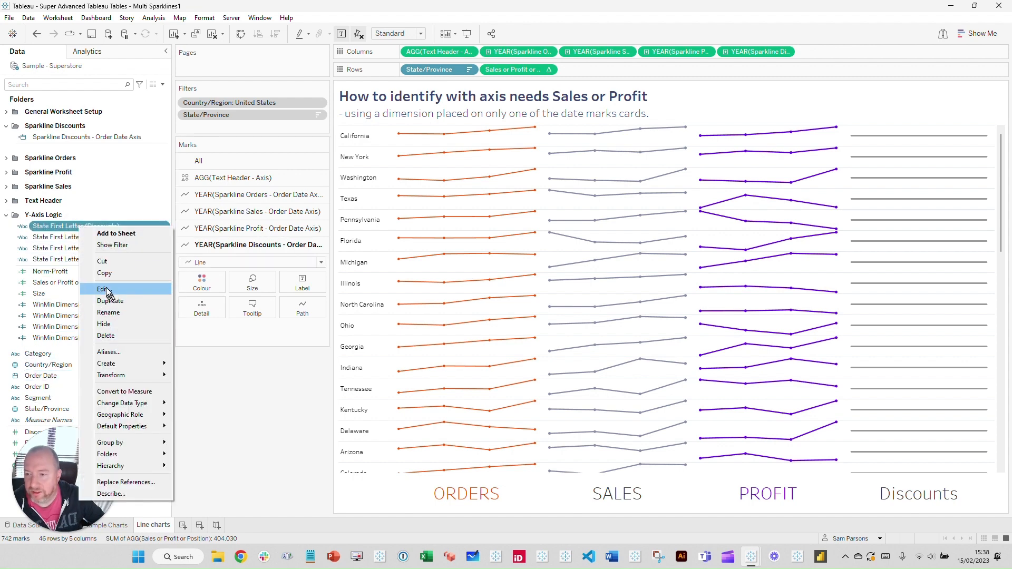
pyautogui.click(106, 289)
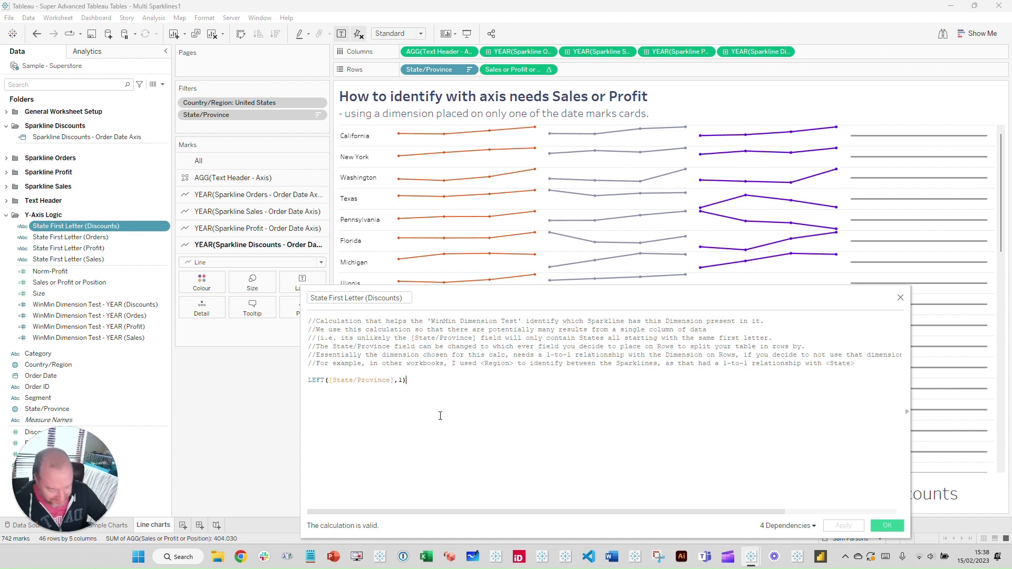
pyautogui.keyDown('ctrl'); pyautogui.scroll(3, 391, 421); pyautogui.keyUp('ctrl')
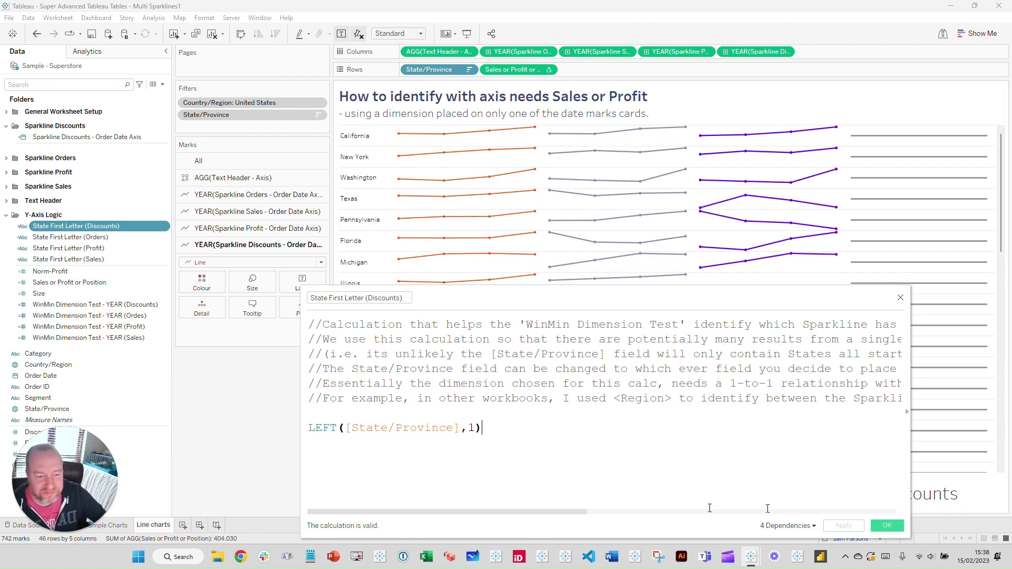
pyautogui.click(888, 528)
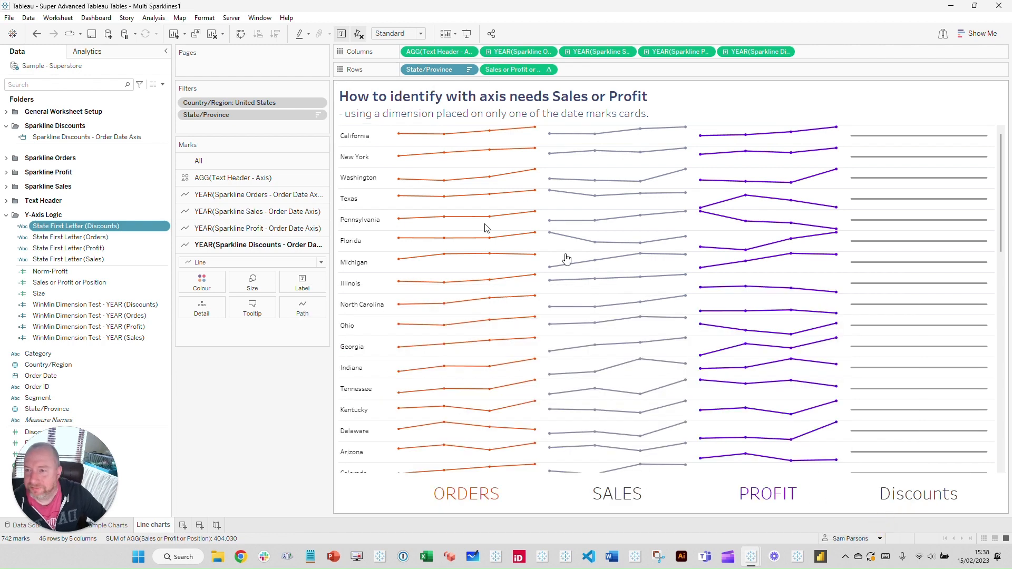
# Step: Review the enlarged formula of State First Letter (Orders) for comparison, closing its editor when finished
pyautogui.rightClick(67, 237)
pyautogui.click(92, 301)
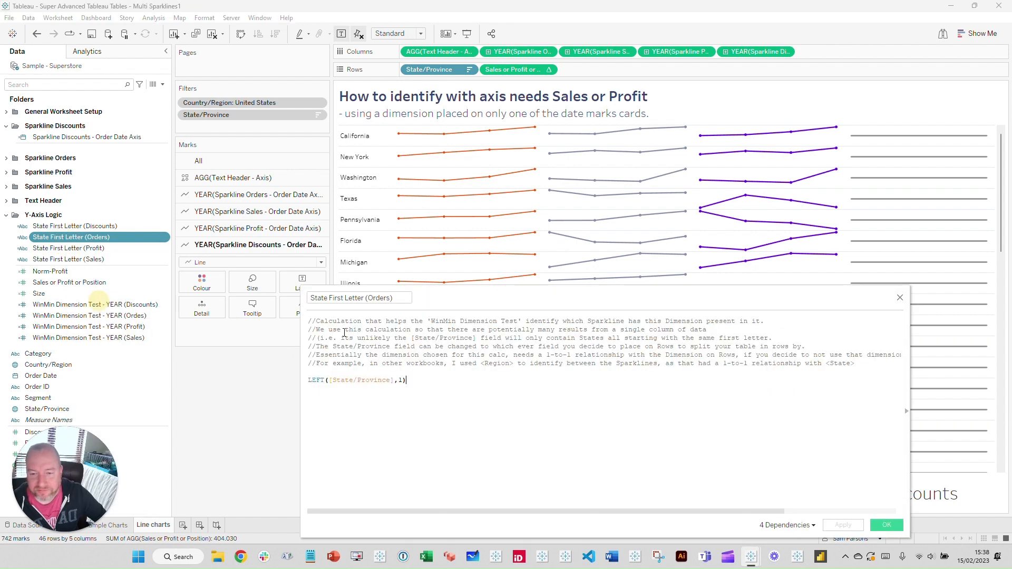
pyautogui.keyDown('ctrl'); pyautogui.scroll(3, 389, 375); pyautogui.keyUp('ctrl')
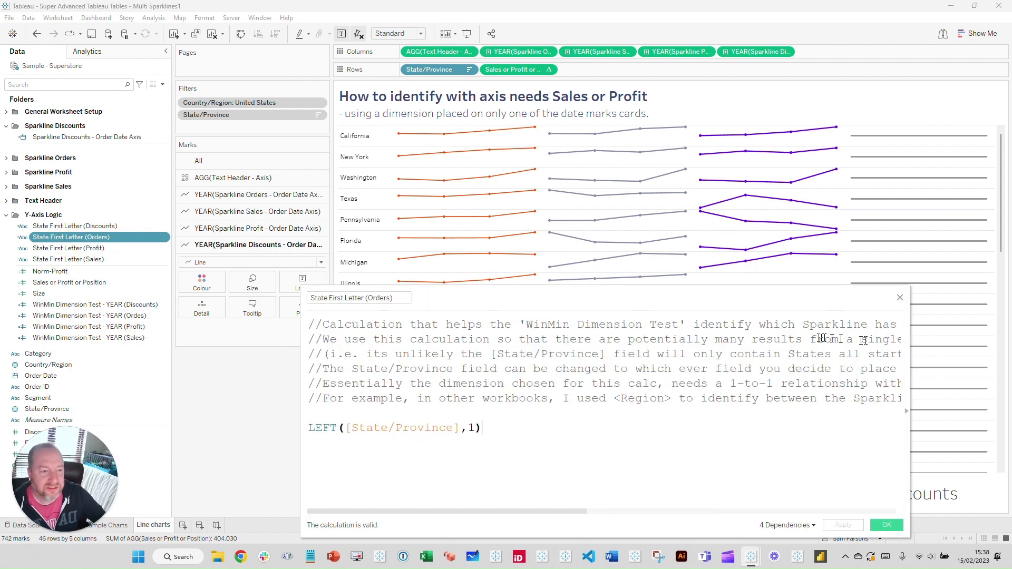
pyautogui.click(900, 298)
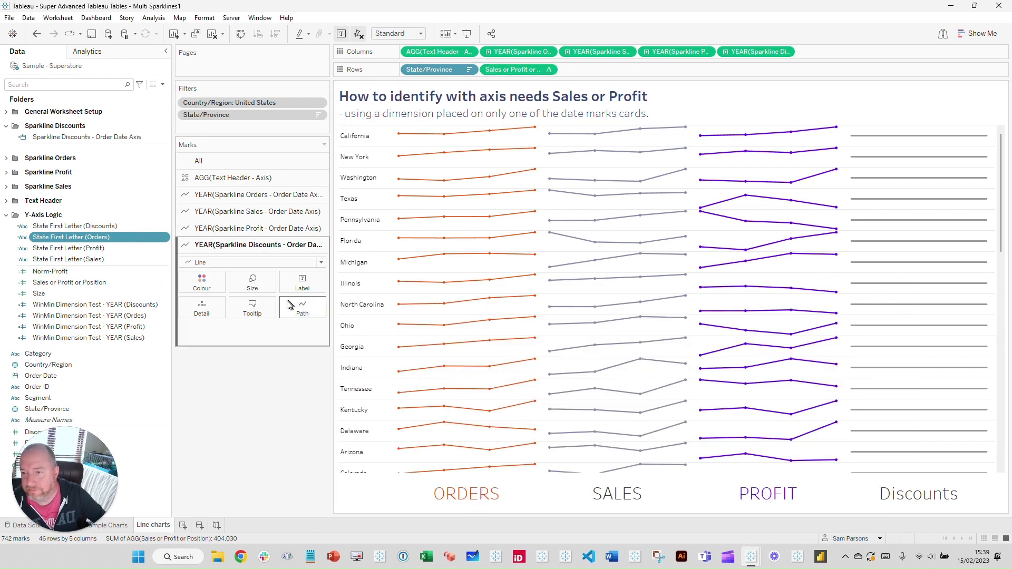
# Step: Add State First Letter (Discounts) as a detail on the Discounts date axis marks card
pyautogui.keyDown('ctrl'); pyautogui.click(131, 249); pyautogui.keyUp('ctrl')
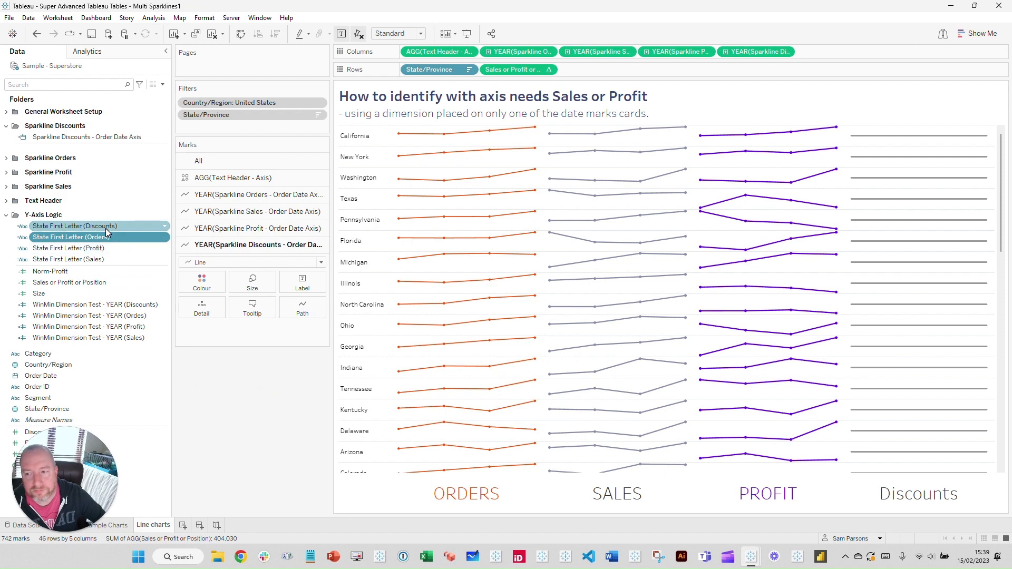
pyautogui.moveTo(105, 227); pyautogui.dragTo(203, 311)
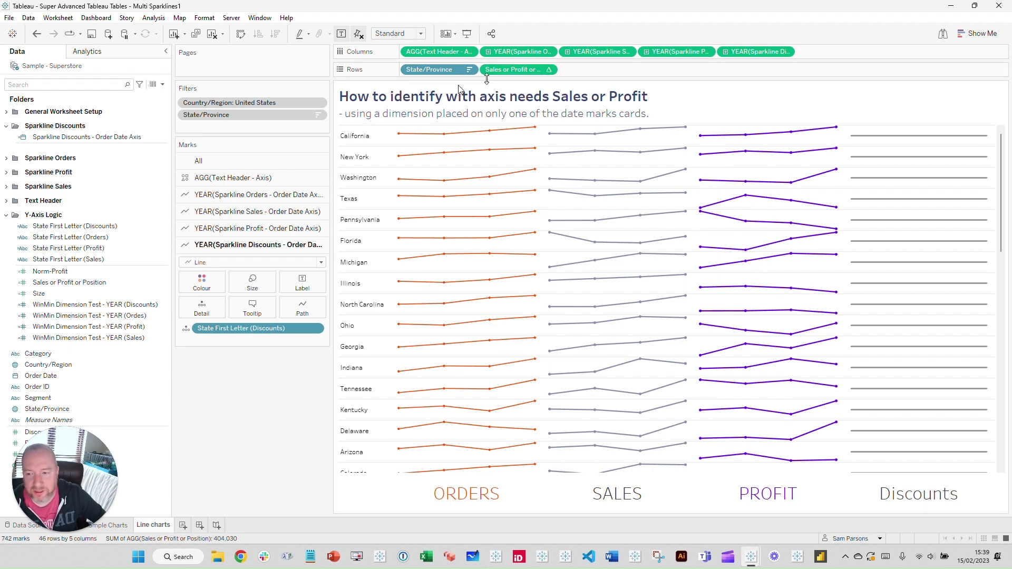
# Step: Try State First Letter (Profit) as the detail on the Discounts marks card, and put State First Letter (Discounts) back in its place
pyautogui.click(99, 250)
pyautogui.moveTo(100, 250); pyautogui.dragTo(248, 328)
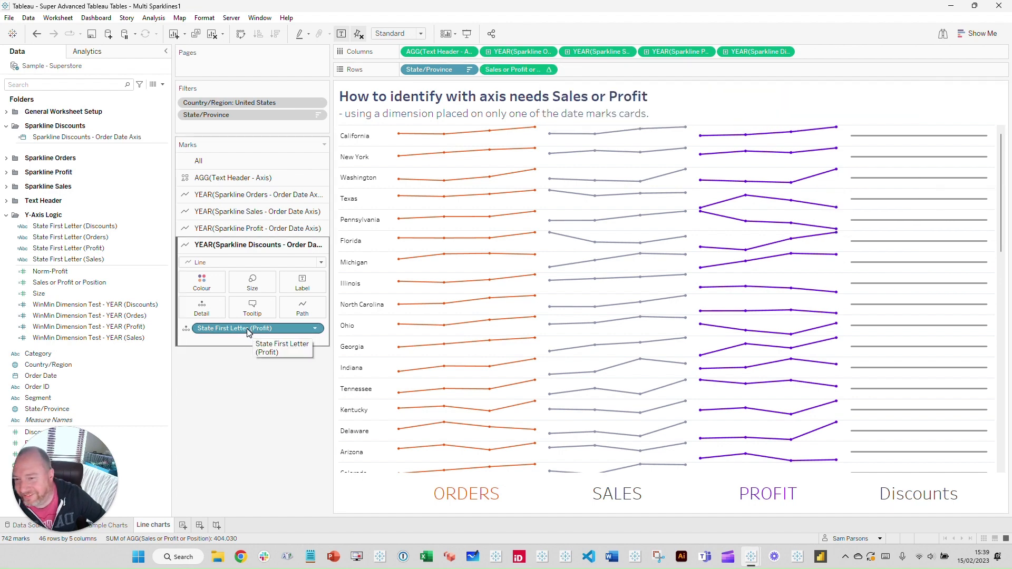
pyautogui.moveTo(248, 330); pyautogui.dragTo(250, 328)
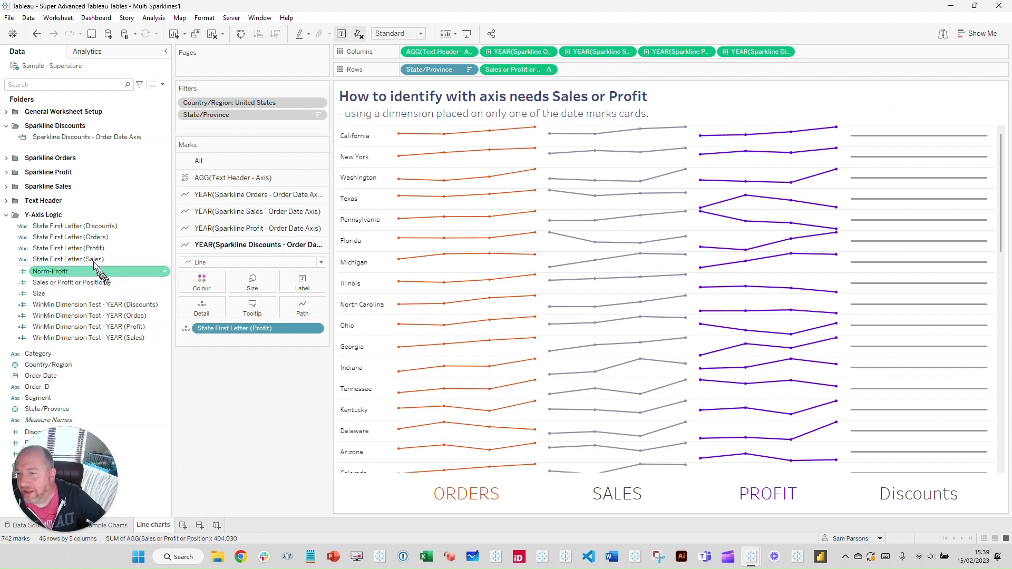
pyautogui.moveTo(95, 226); pyautogui.dragTo(255, 329)
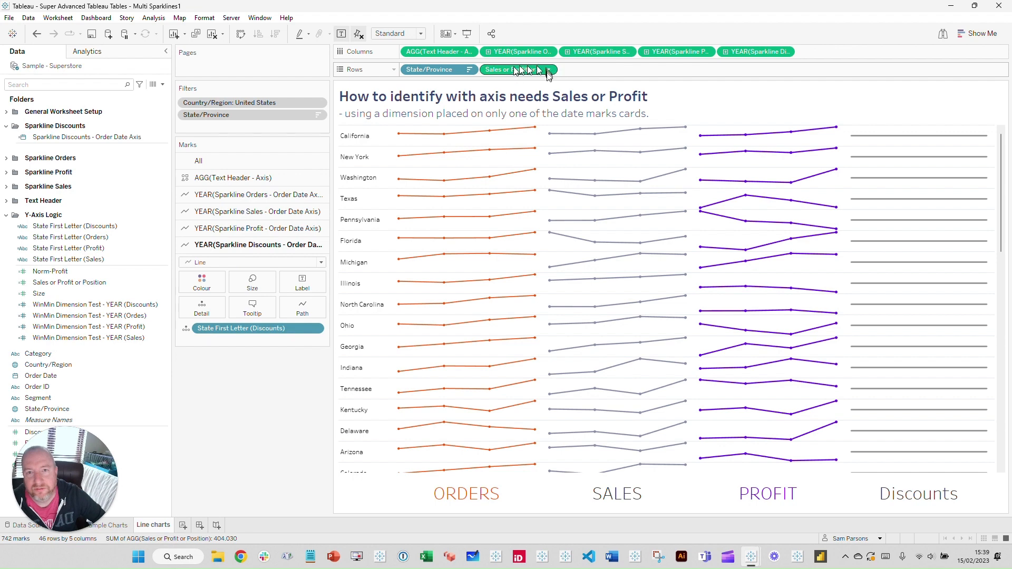
# Step: Show markers on all points of the Discounts sparklines and make their lines thinner
pyautogui.click(200, 281)
pyautogui.click(243, 443)
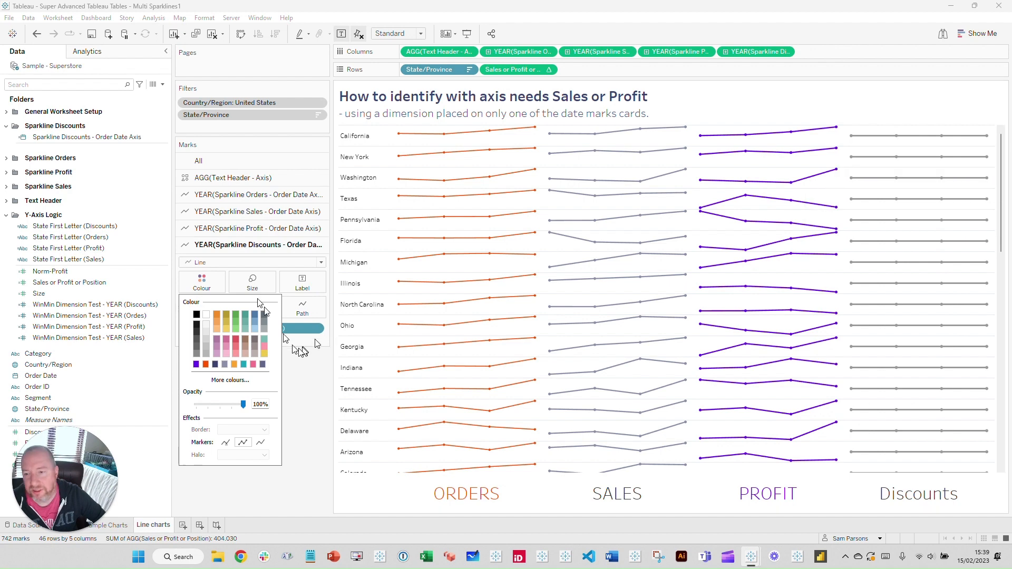
pyautogui.click(252, 282)
pyautogui.click(249, 309)
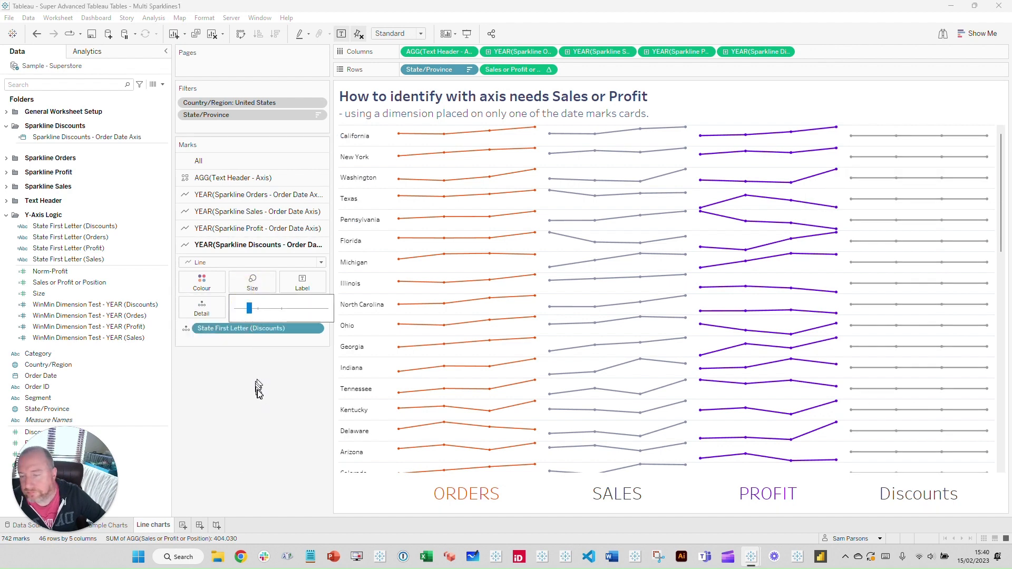
# Step: Colour the Discounts sparklines teal
pyautogui.click(211, 286)
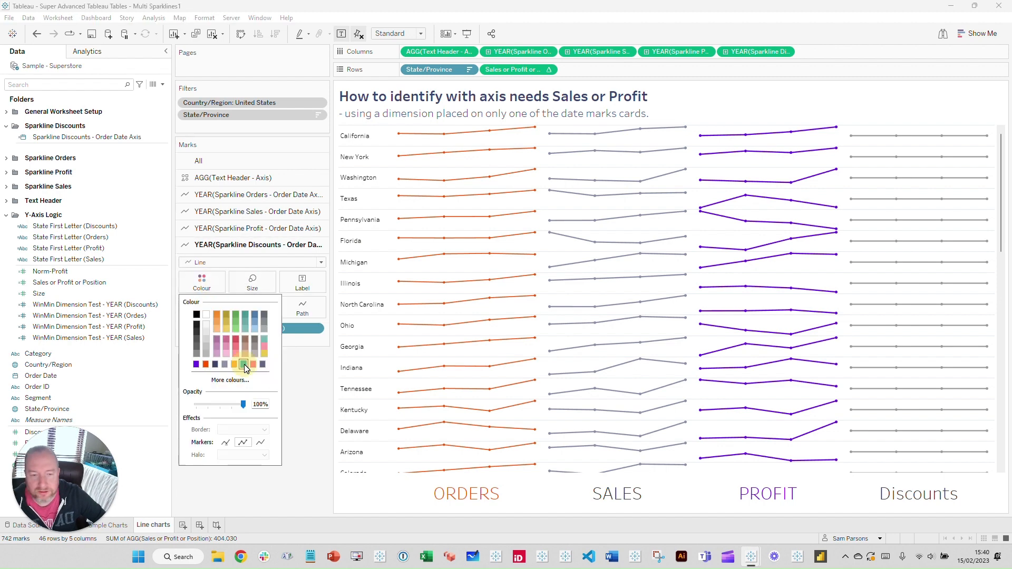
pyautogui.click(244, 364)
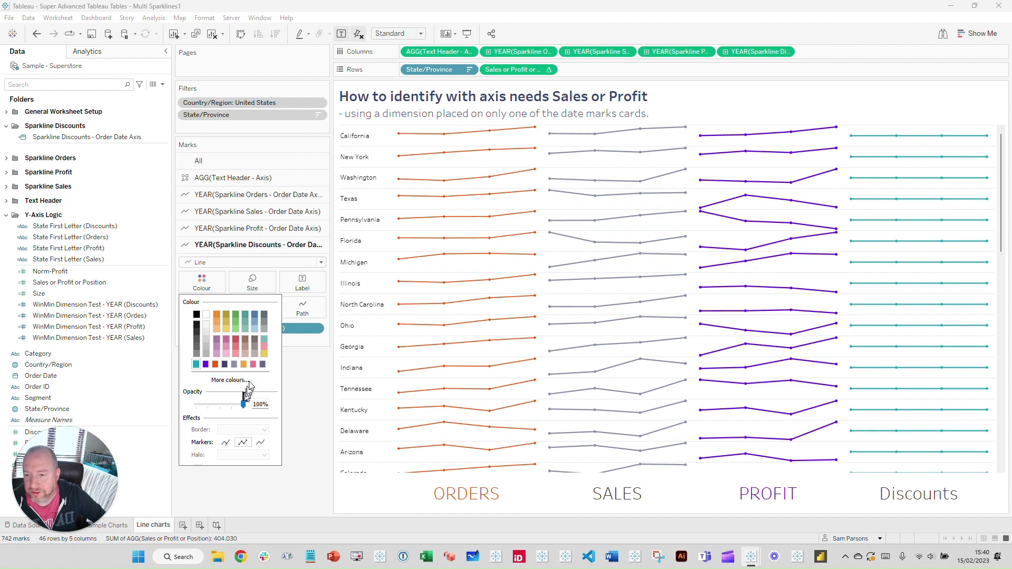
pyautogui.click(299, 401)
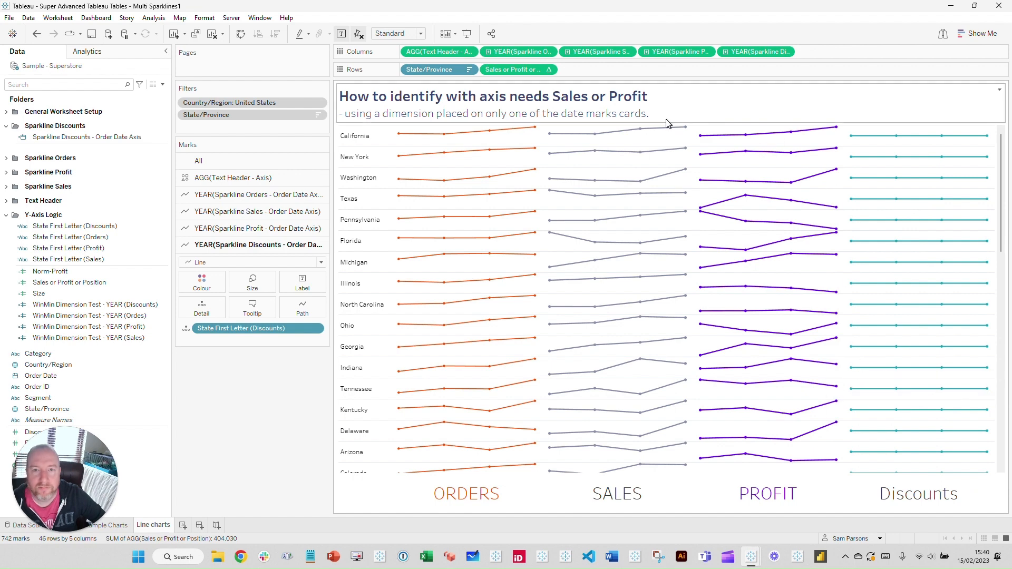
# Step: Examine the specific dimensions in the table calculation settings of Sales or Profit or Position on Rows, closing the settings when finished
pyautogui.click(551, 69)
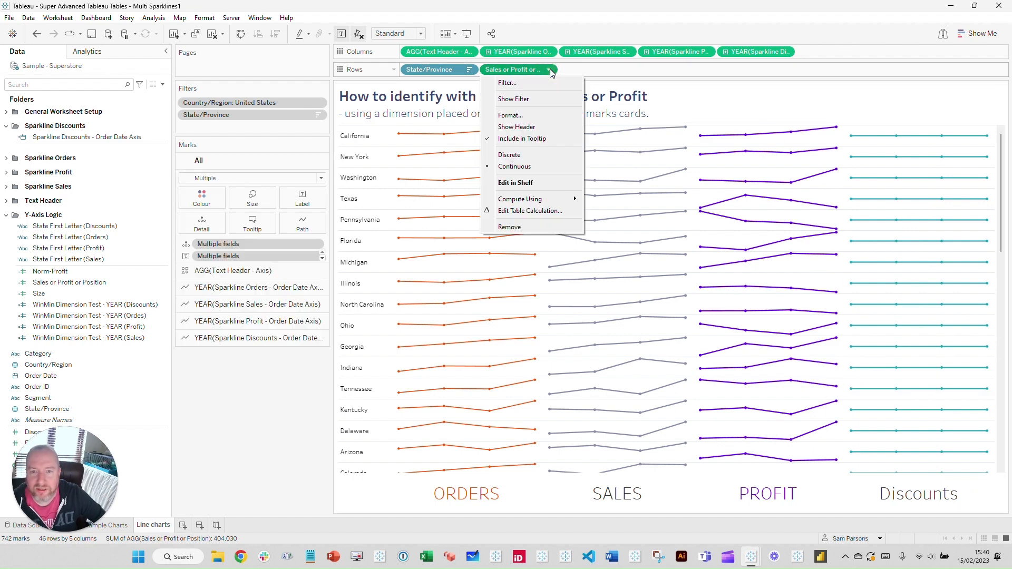
pyautogui.click(530, 211)
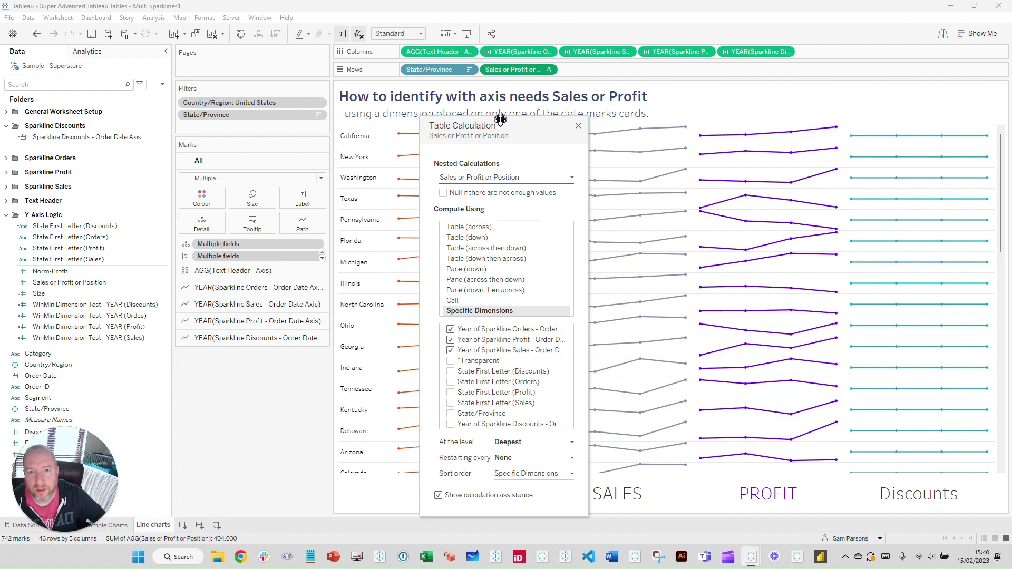
pyautogui.moveTo(503, 129); pyautogui.dragTo(497, 91)
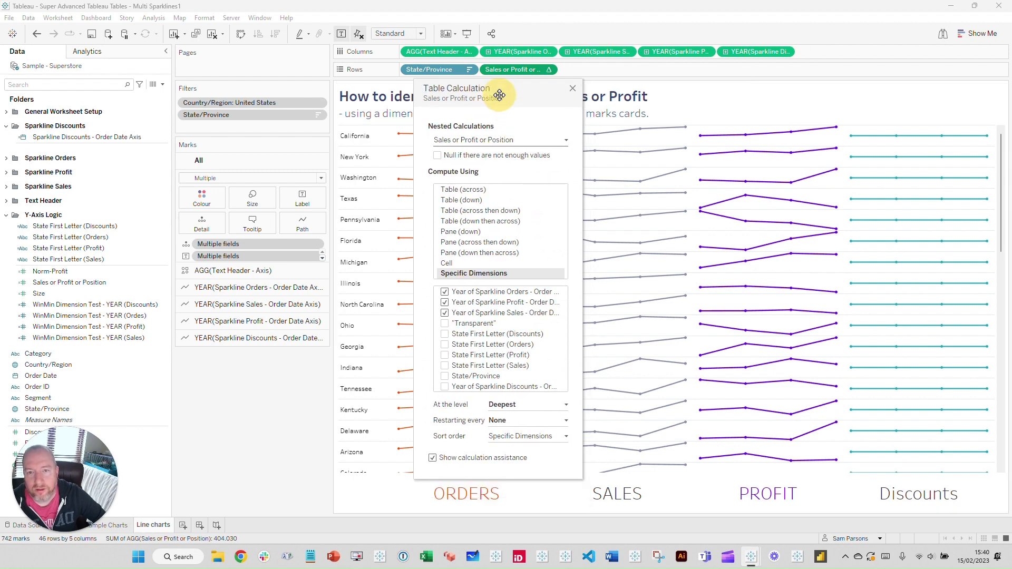
pyautogui.click(573, 90)
# Step: Examine the Discounts branch of the Sales or Profit or Position calculation, including its WinMin Dimension Test and normalised Discount expression, and close the editor
pyautogui.rightClick(80, 284)
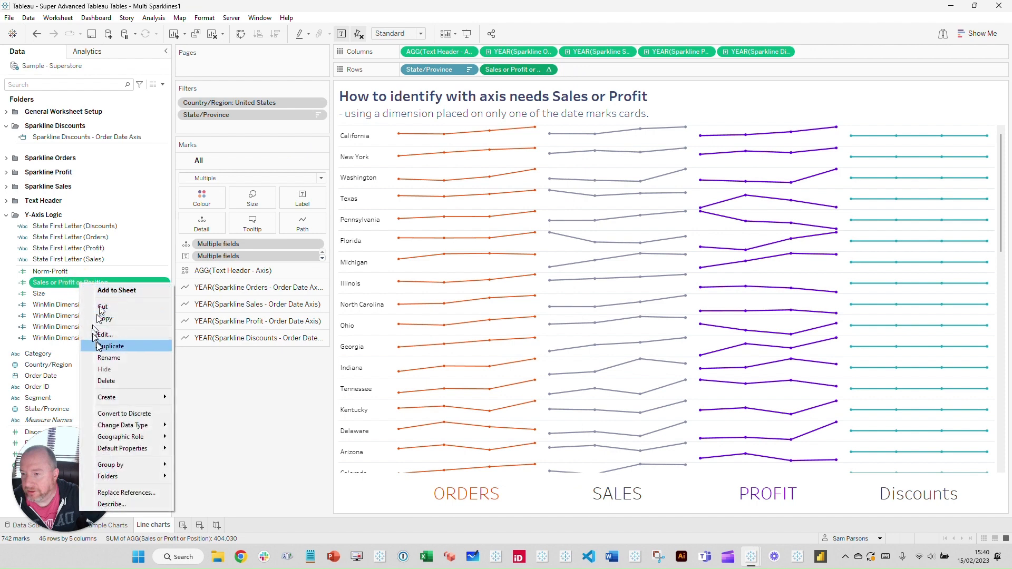
pyautogui.click(105, 334)
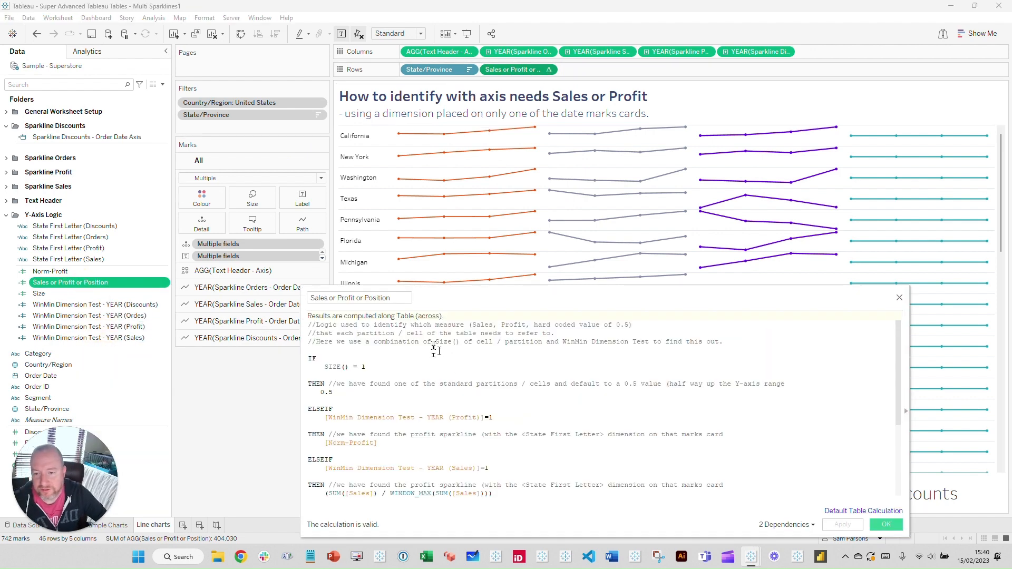
pyautogui.scroll(-5, 434, 351)
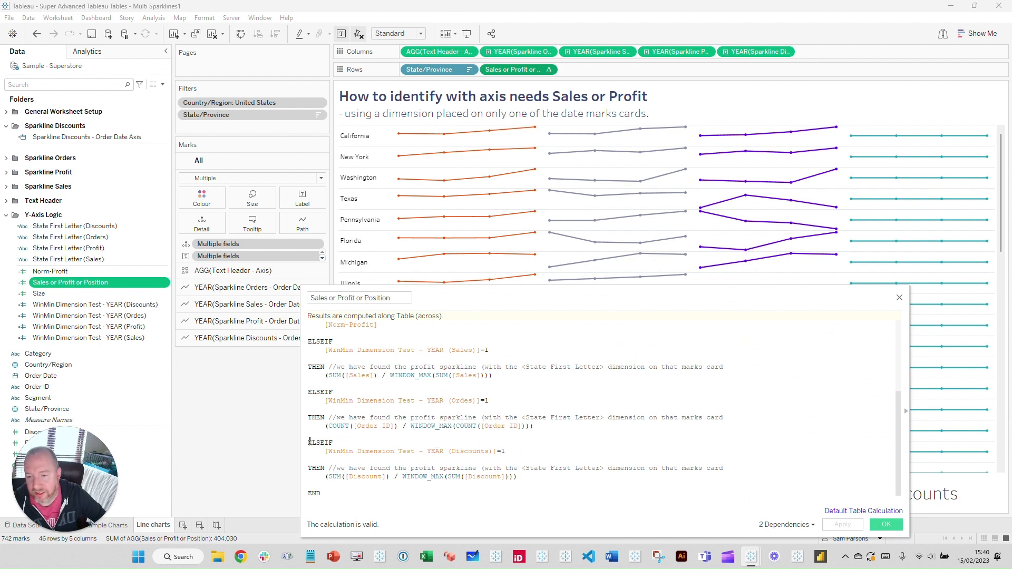
pyautogui.moveTo(309, 443); pyautogui.dragTo(335, 442)
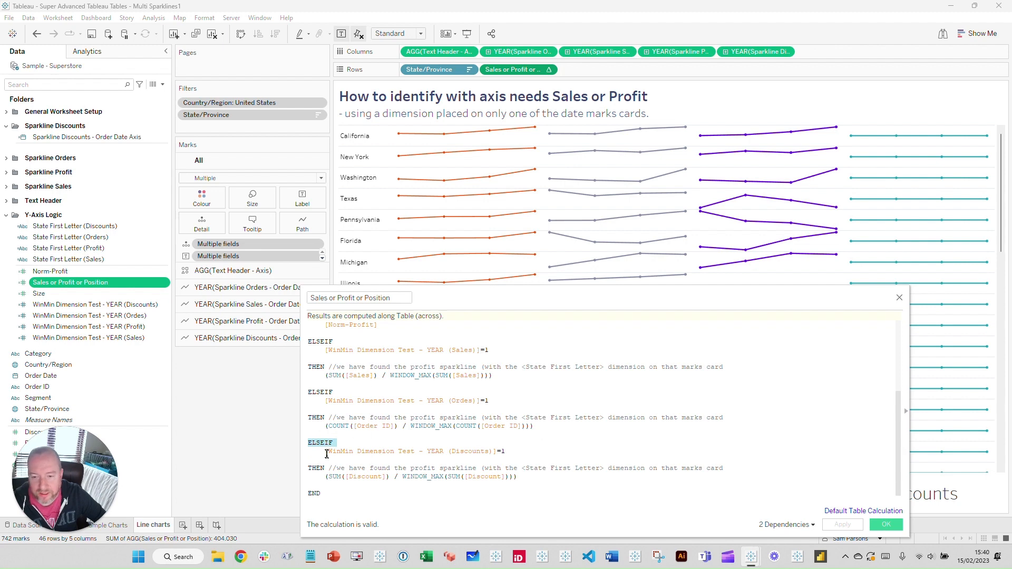
pyautogui.moveTo(326, 452); pyautogui.dragTo(505, 451)
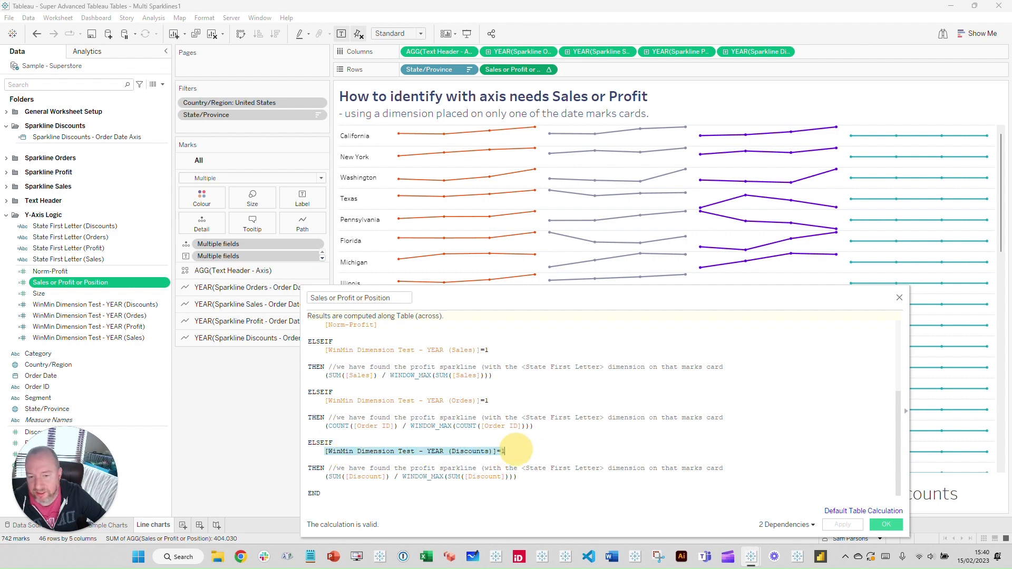
pyautogui.click(506, 452)
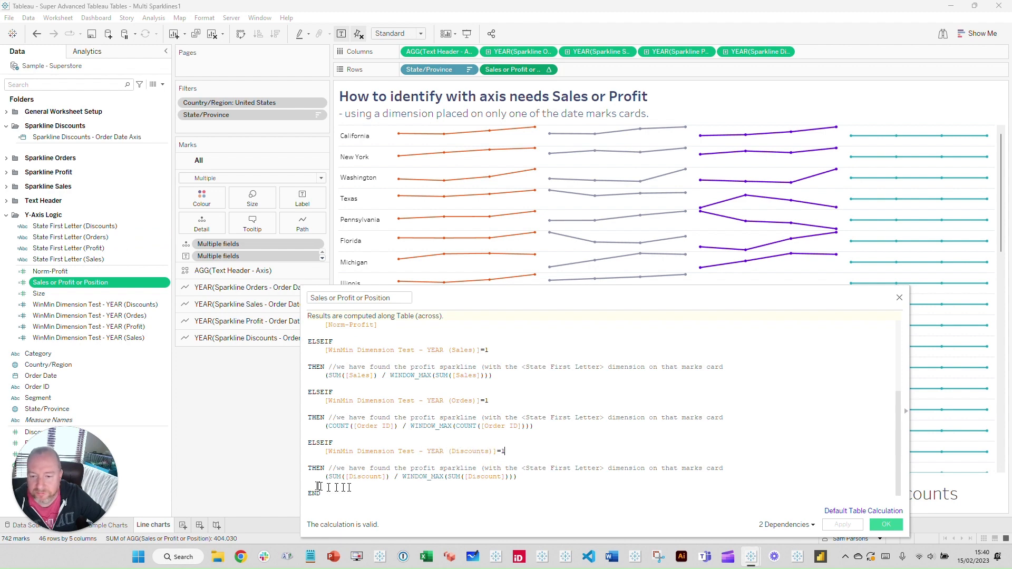
pyautogui.moveTo(322, 477); pyautogui.dragTo(520, 478)
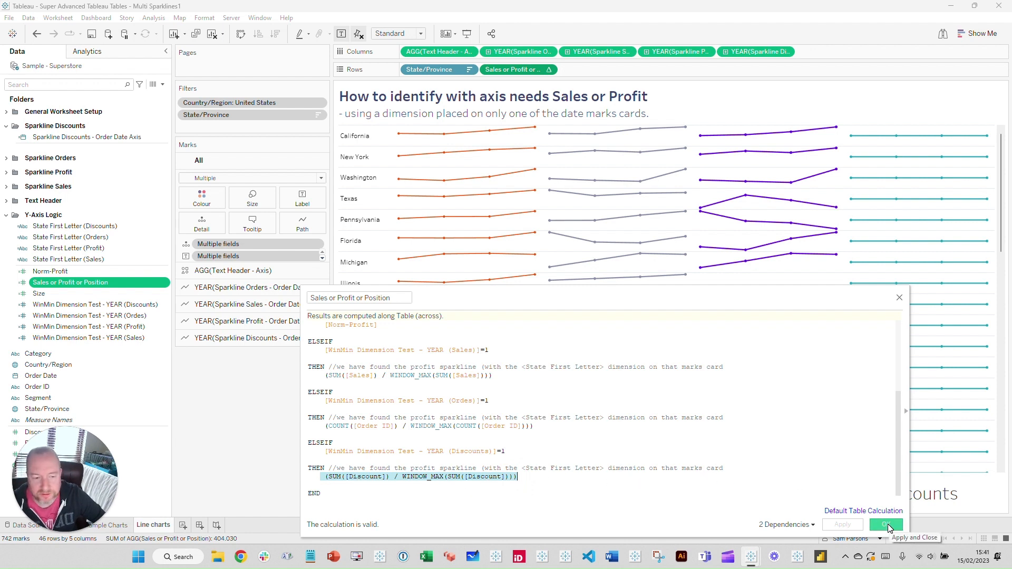
pyautogui.click(887, 525)
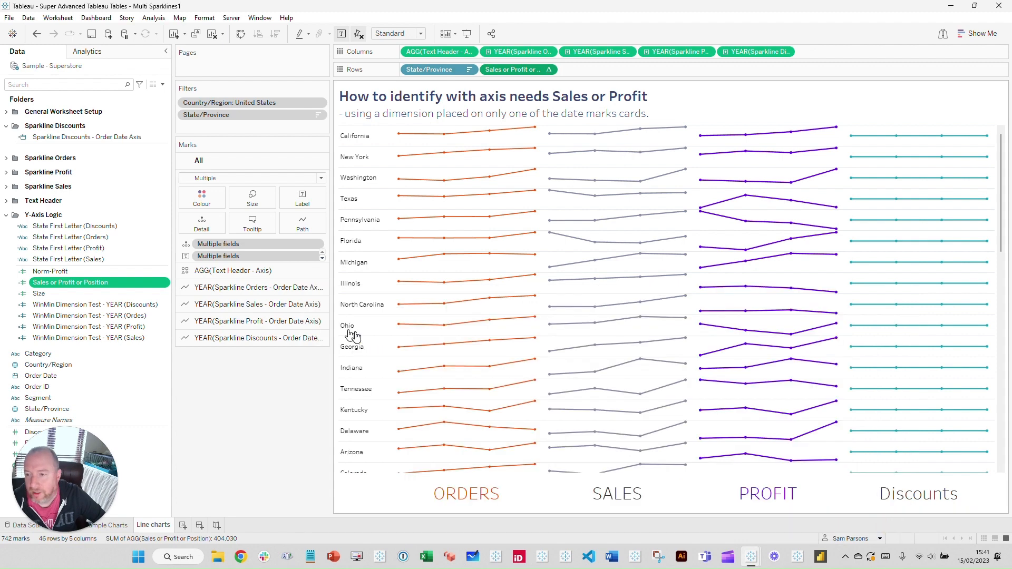
# Step: Include Year of Sparkline Discounts in the Sales or Profit or Position table calculation on Rows and place it directly after Year of Sparkline Sales
pyautogui.click(549, 69)
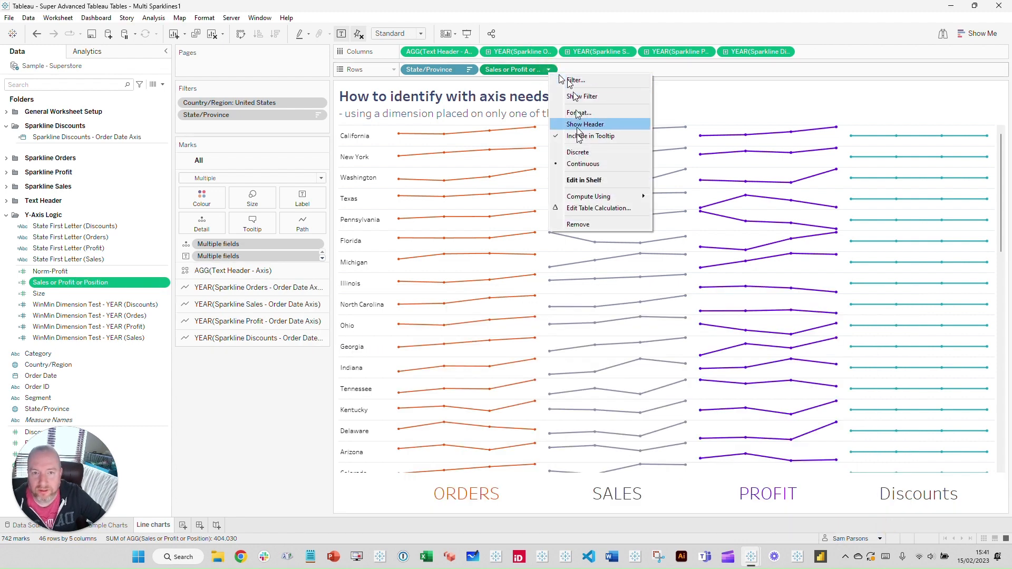
pyautogui.click(572, 208)
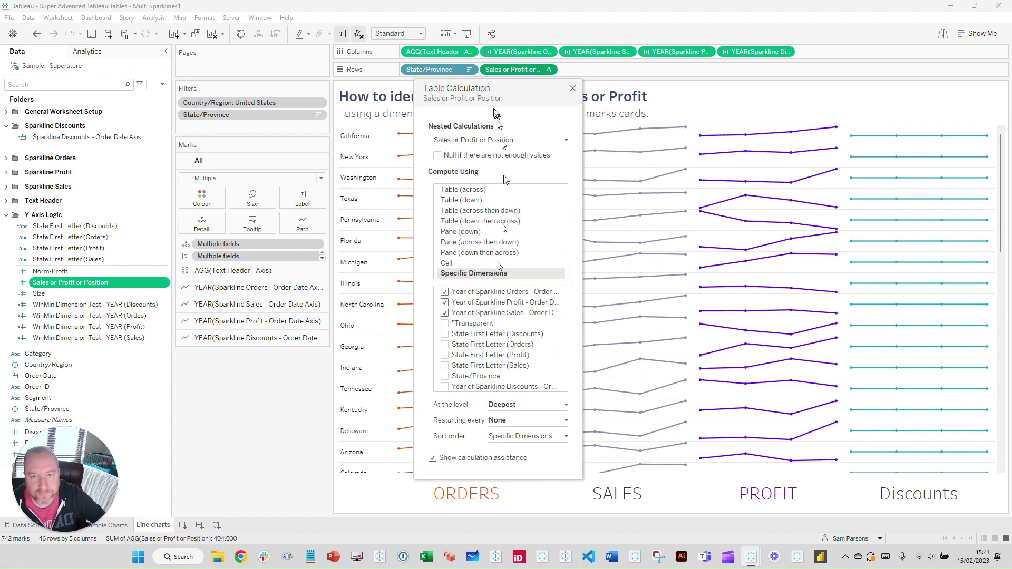
pyautogui.moveTo(501, 91); pyautogui.dragTo(506, 69)
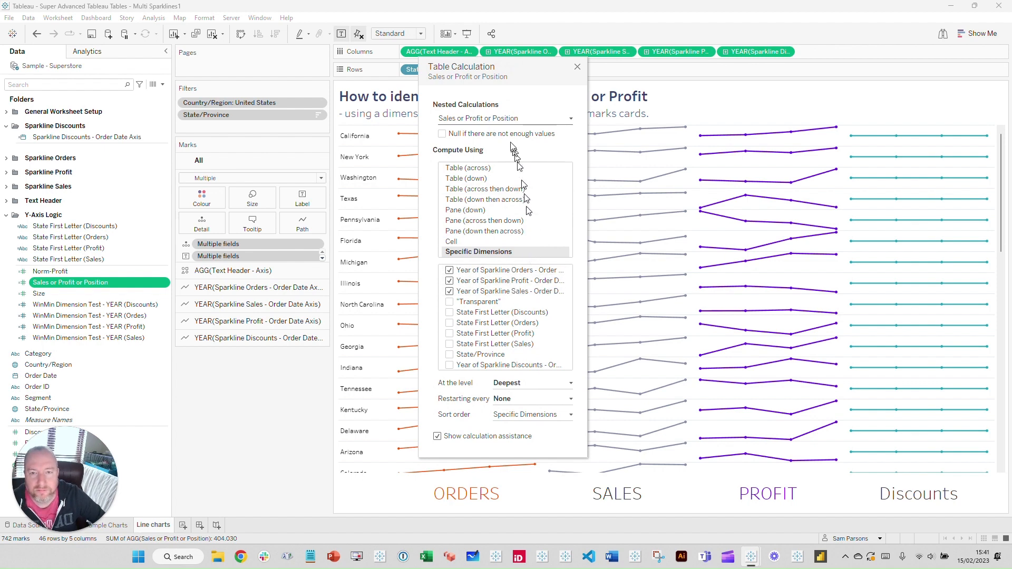
pyautogui.click(494, 123)
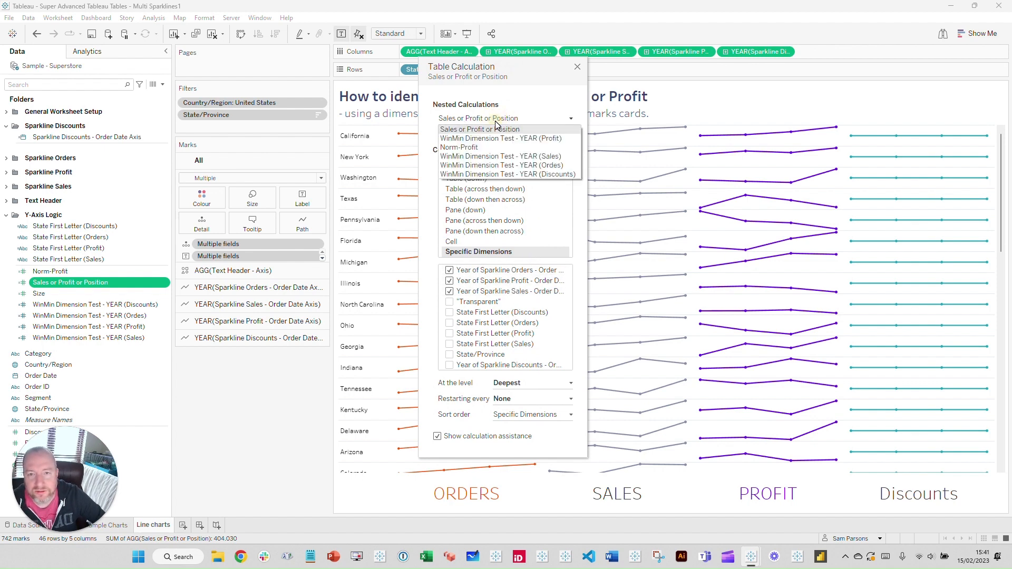
pyautogui.click(493, 126)
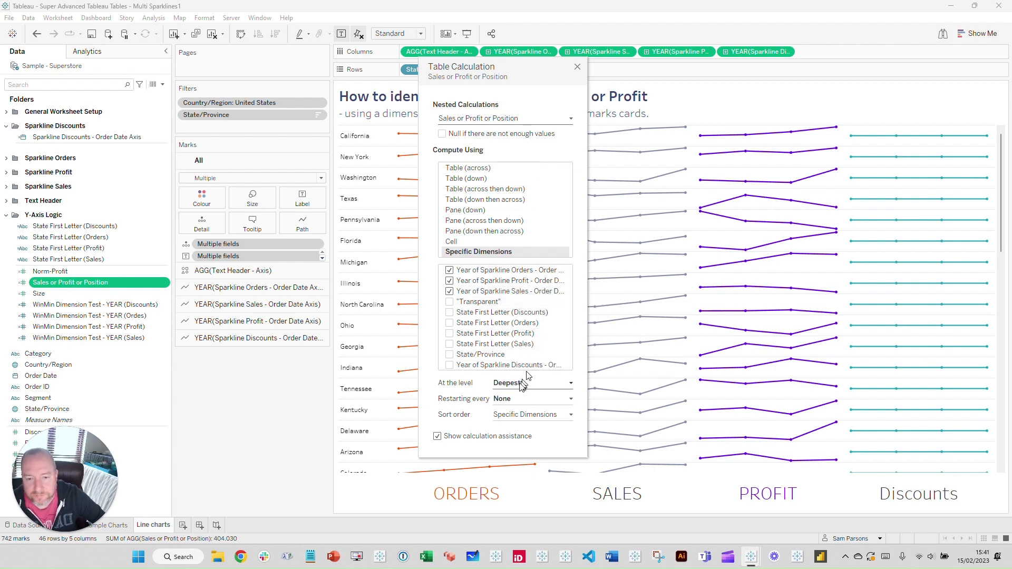
pyautogui.click(449, 364)
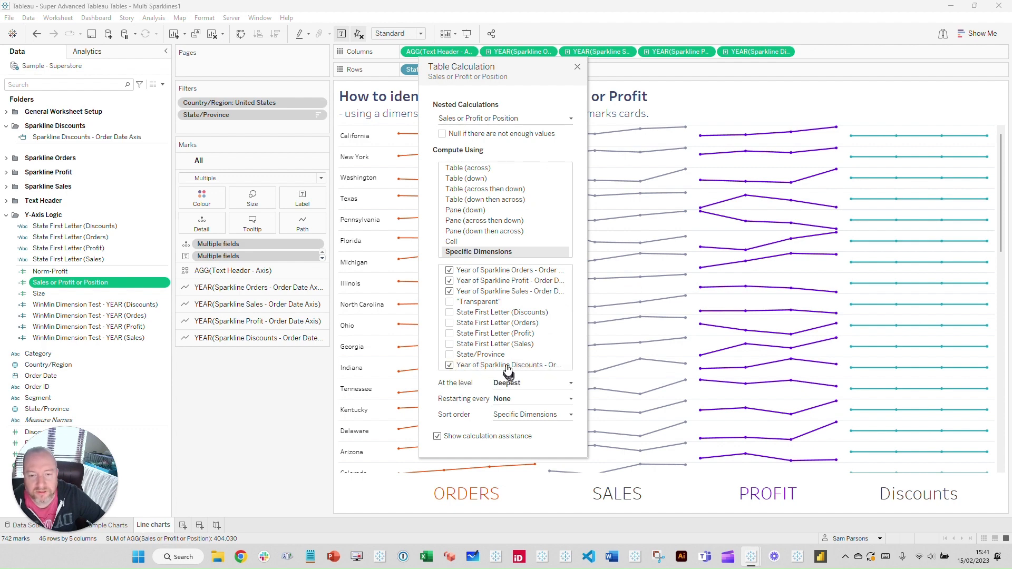
pyautogui.moveTo(509, 364); pyautogui.dragTo(507, 298)
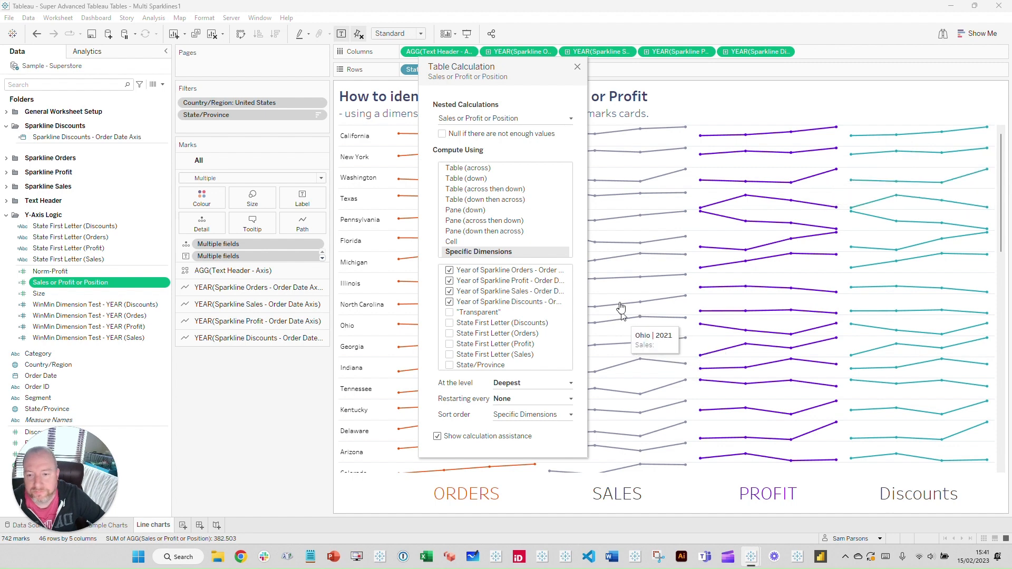
# Step: For the nested WinMin Dimension Test - YEAR (Profit), include State First Letter (Discounts) and Year of Sparkline Discounts, ordering both above "Transparent"
pyautogui.click(502, 119)
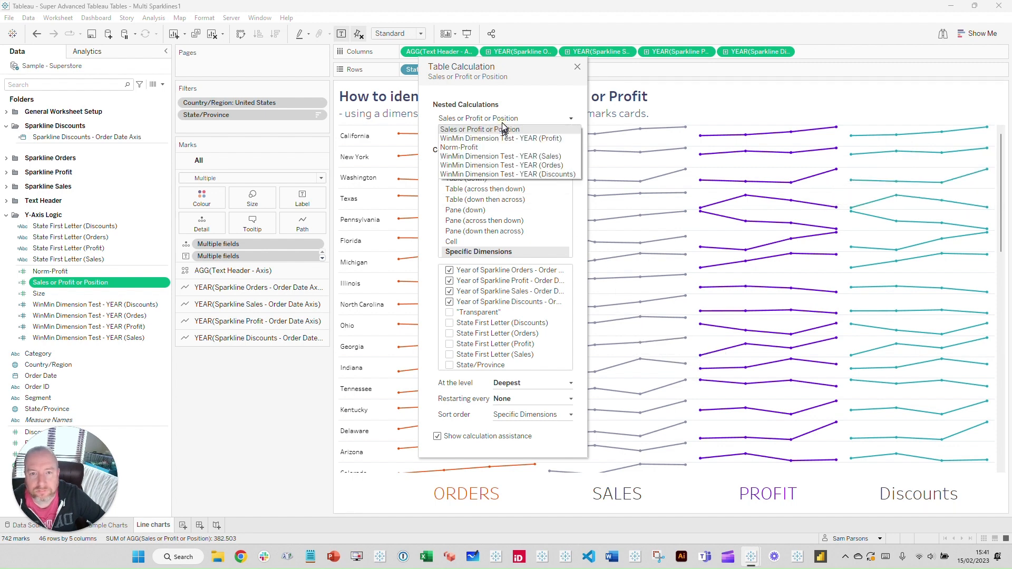
pyautogui.click(477, 139)
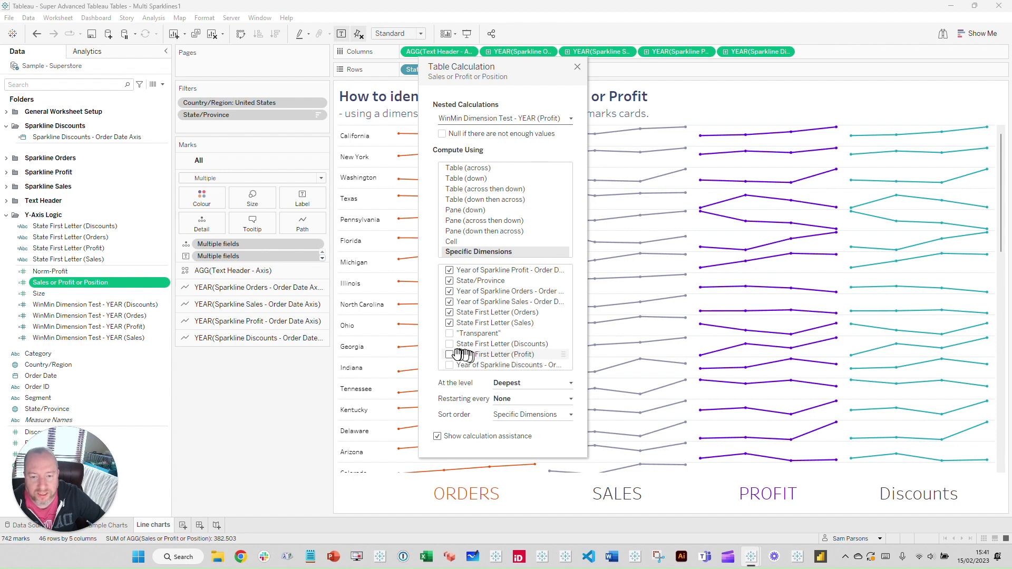
pyautogui.click(545, 344)
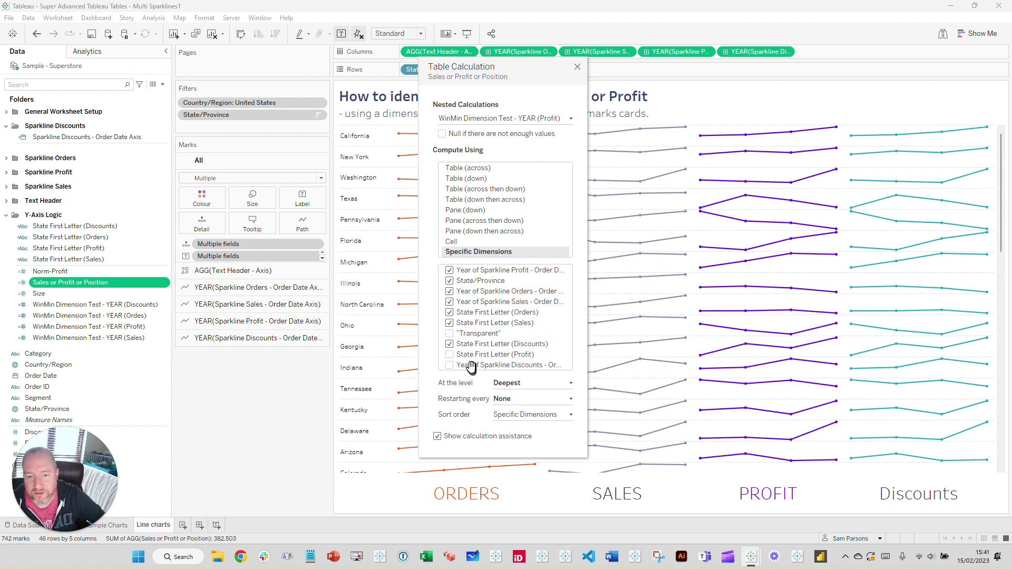
pyautogui.click(483, 367)
pyautogui.moveTo(486, 343); pyautogui.dragTo(509, 325)
pyautogui.moveTo(485, 365); pyautogui.dragTo(511, 339)
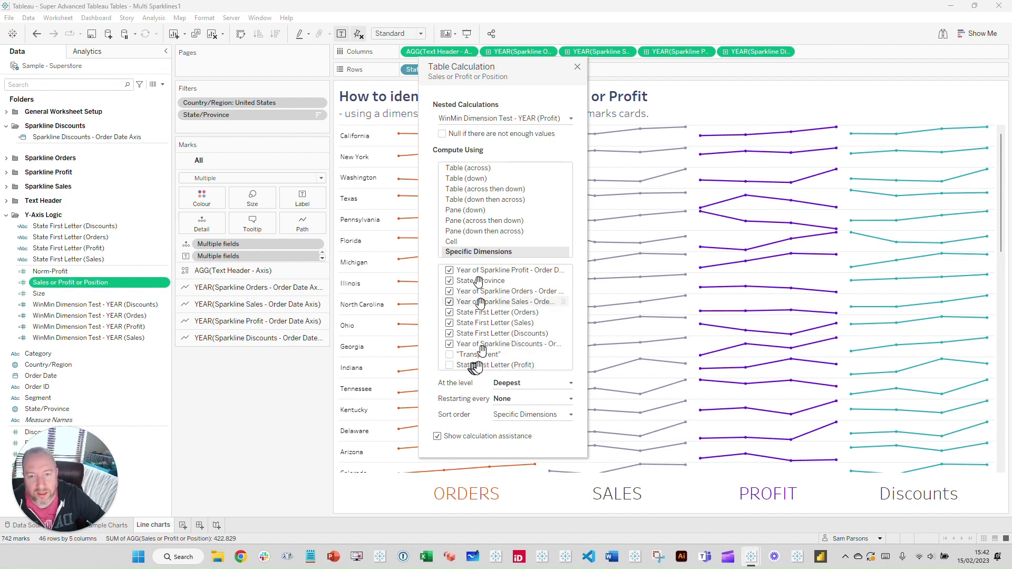
# Step: Check the nested Norm-Profit settings, and include State First Letter (Discounts) and Year of Sparkline Discounts in WinMin Dimension Test - YEAR (Sales), both above "Transparent"
pyautogui.click(500, 120)
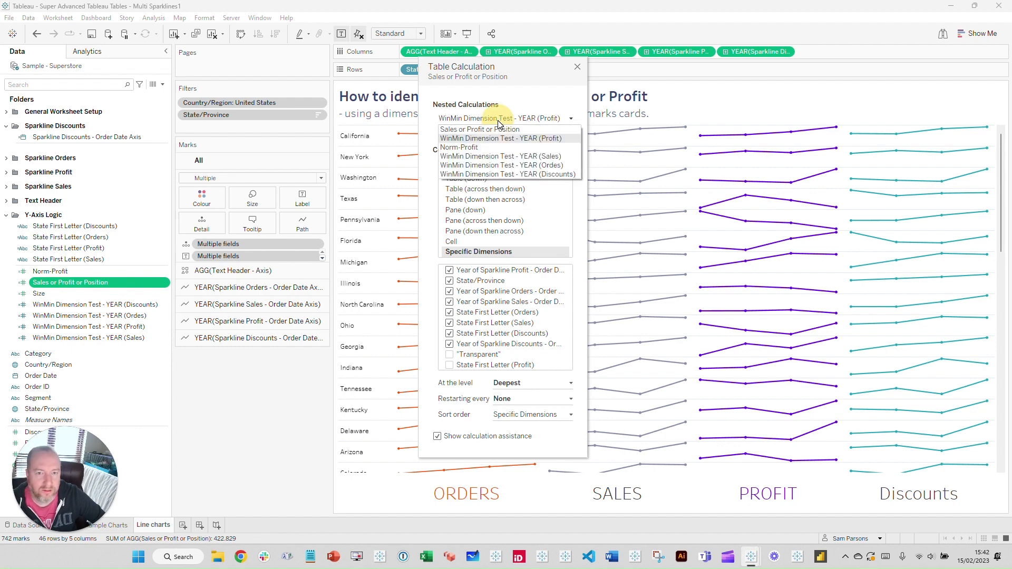
pyautogui.click(473, 149)
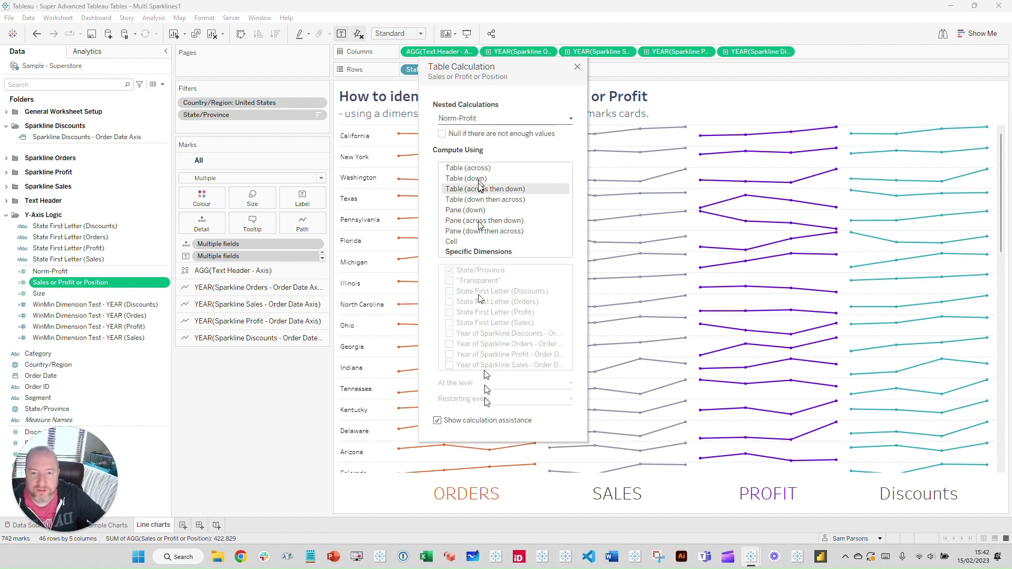
pyautogui.click(463, 121)
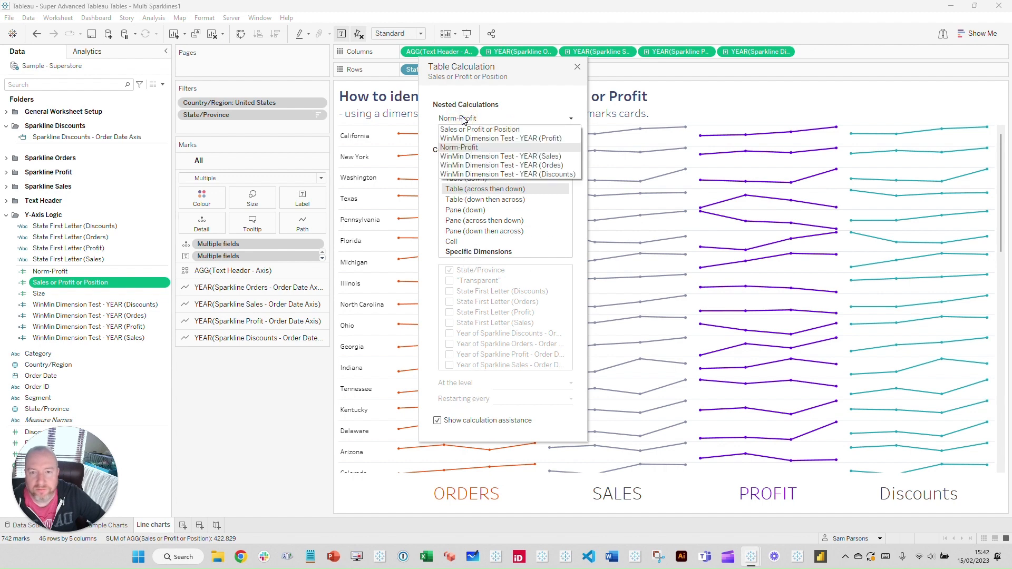
pyautogui.click(479, 156)
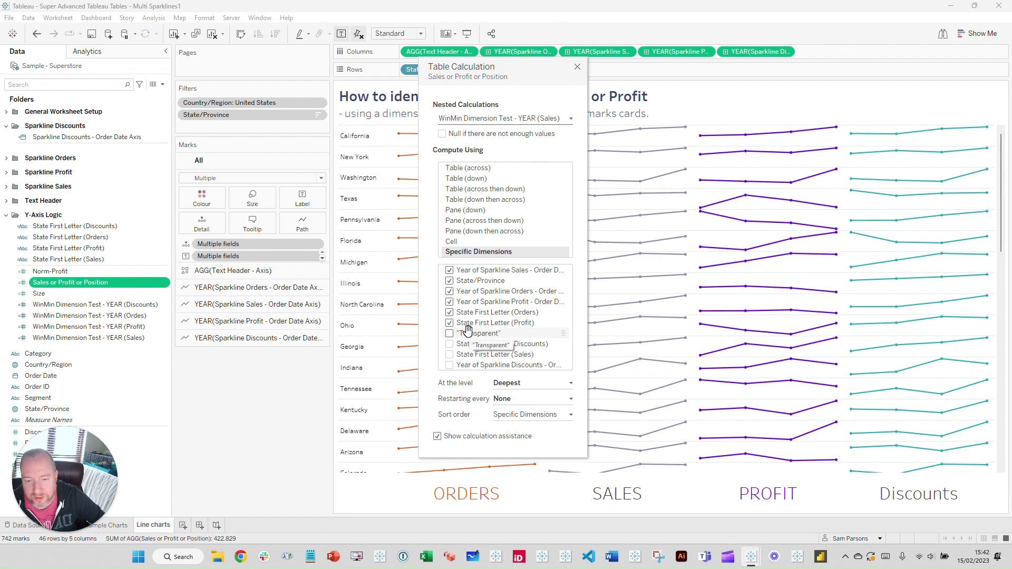
pyautogui.click(450, 345)
pyautogui.click(450, 366)
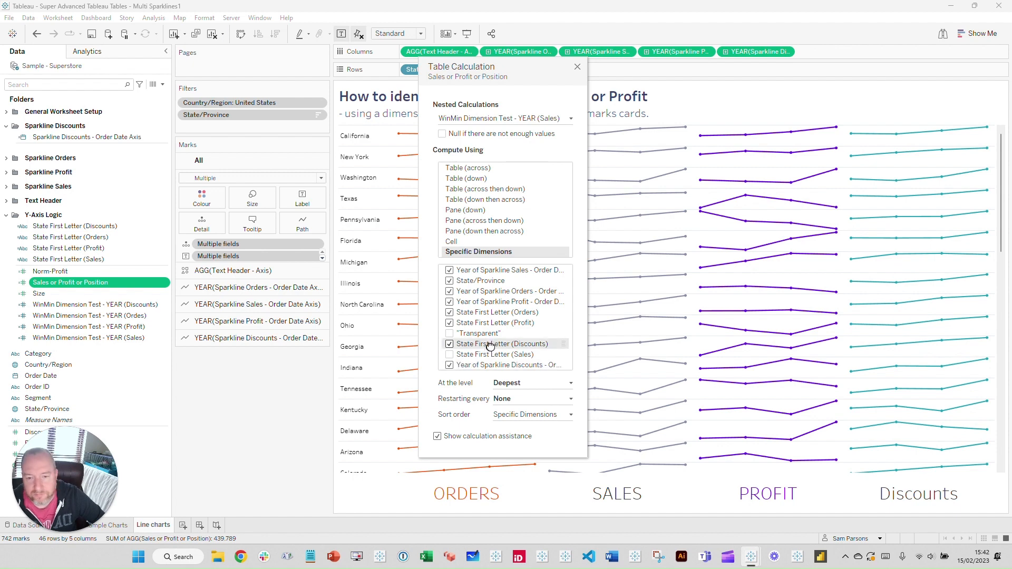
pyautogui.moveTo(477, 345)
pyautogui.mouseDown()
pyautogui.moveTo(501, 334)
pyautogui.moveTo(490, 345)
pyautogui.mouseUp()
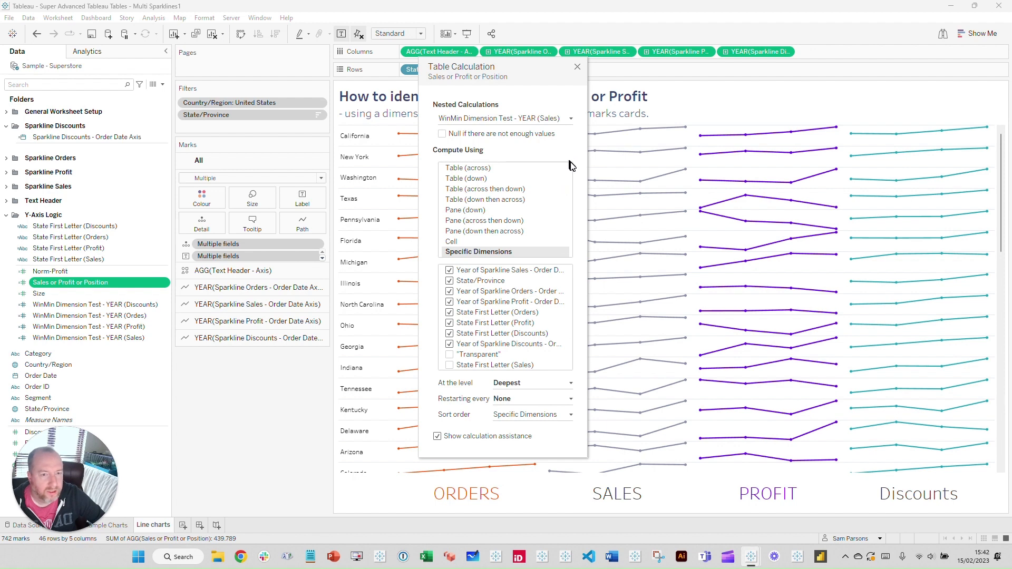
pyautogui.moveTo(554, 84); pyautogui.dragTo(618, 129)
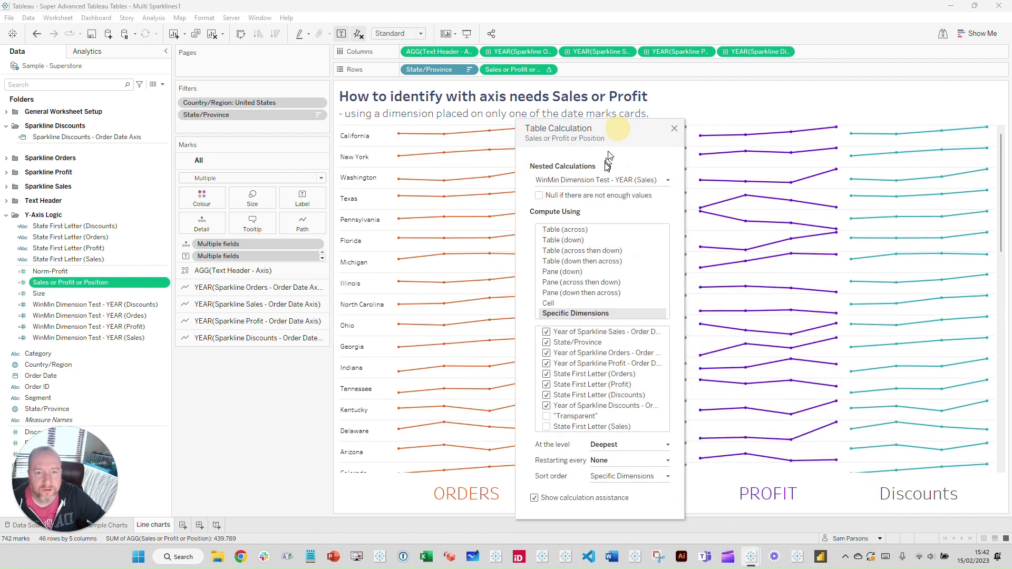
pyautogui.click(610, 180)
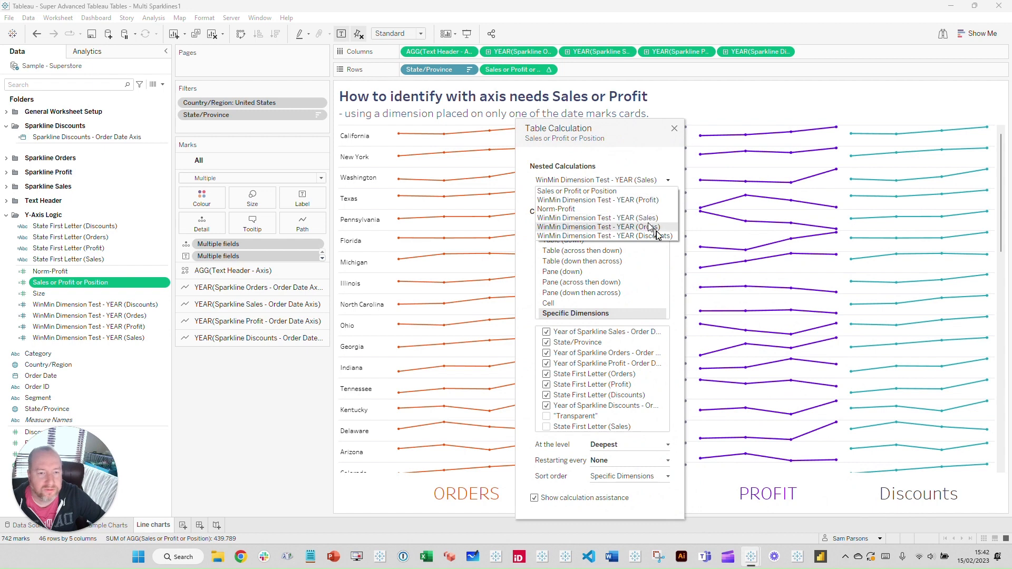
pyautogui.press('Escape')
pyautogui.moveTo(606, 132); pyautogui.dragTo(672, 114)
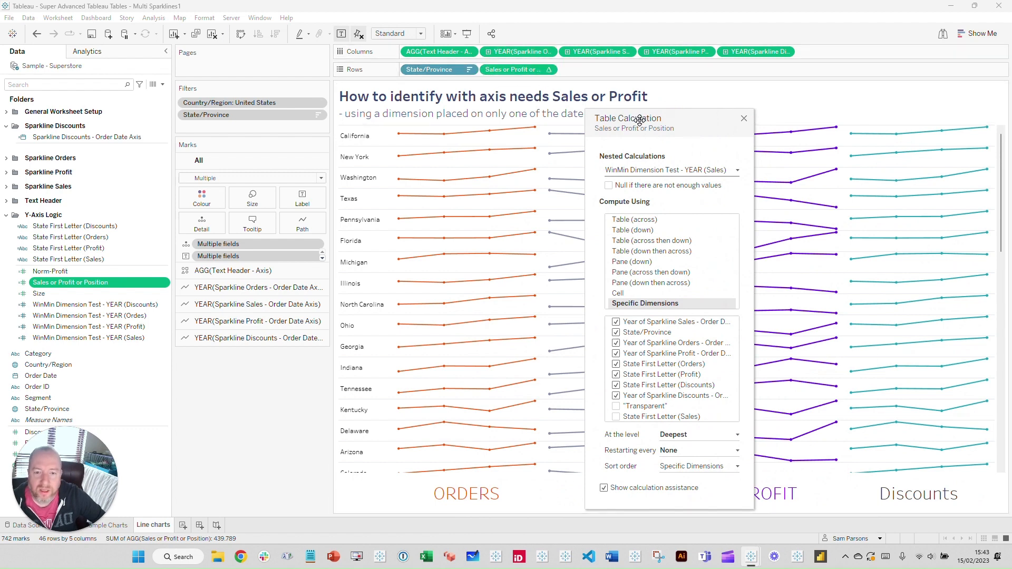
pyautogui.moveTo(639, 120); pyautogui.dragTo(619, 178)
pyautogui.moveTo(603, 180); pyautogui.dragTo(527, 87)
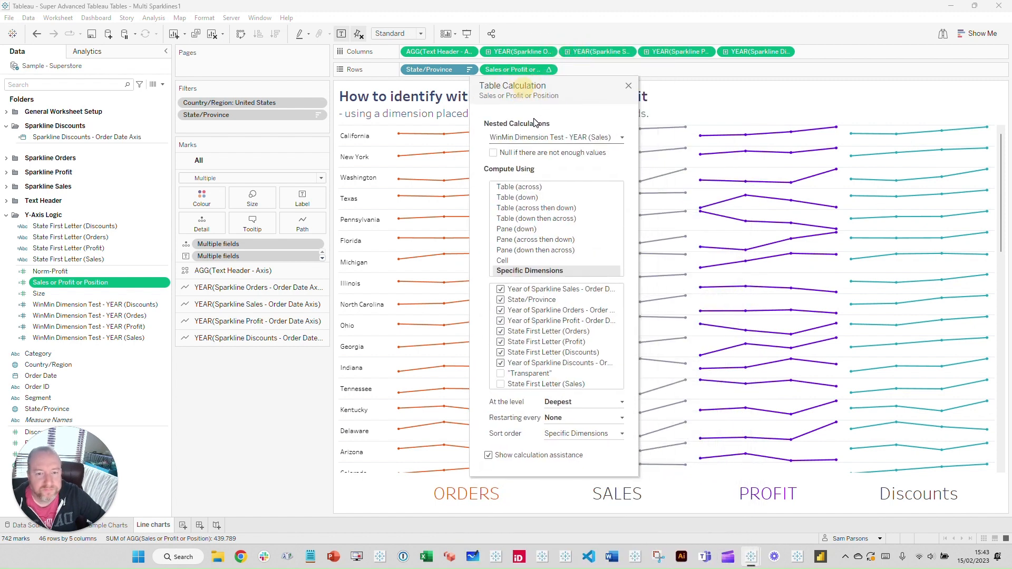
# Step: For the nested WinMin Dimension Test - YEAR (Ordes), include State First Letter (Discounts) and Year of Sparkline Discounts, with the year first and both above "Transparent"
pyautogui.click(574, 137)
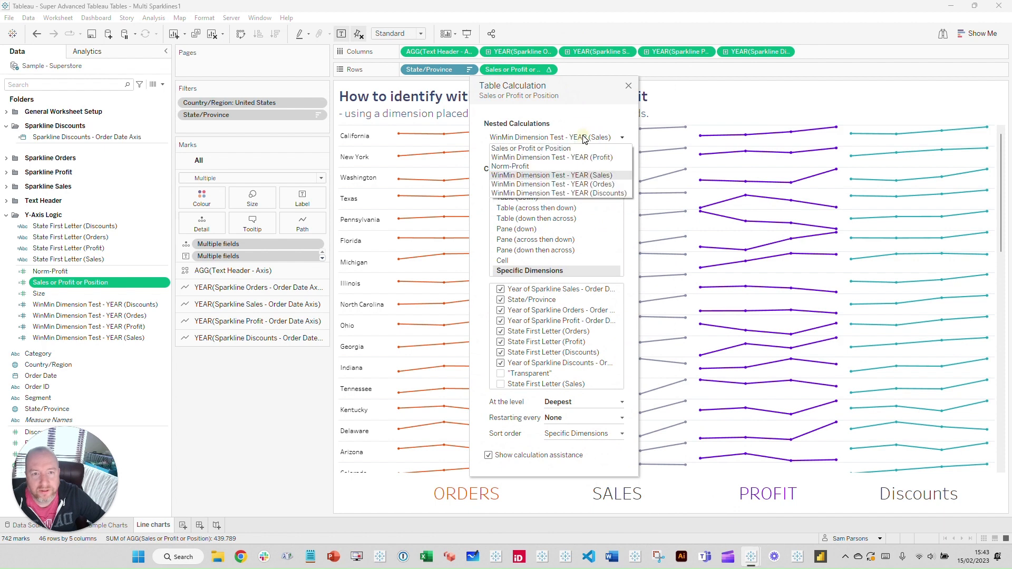
pyautogui.click(587, 186)
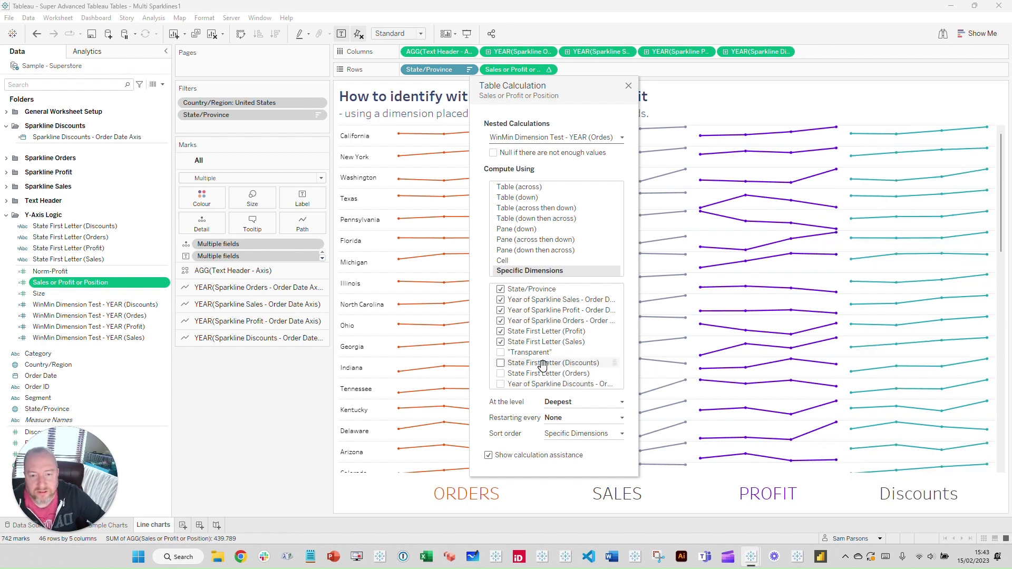
pyautogui.click(501, 364)
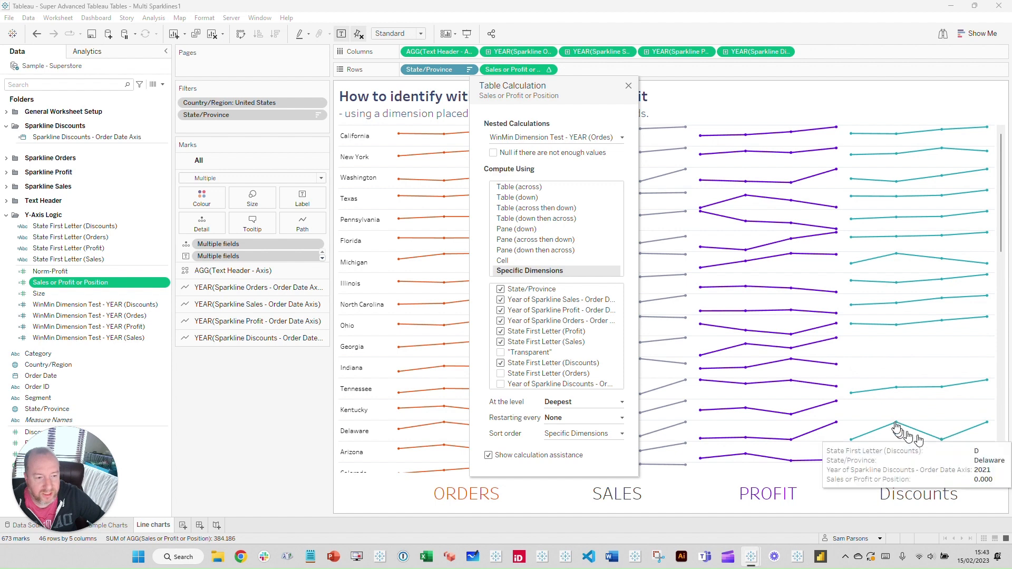
pyautogui.click(501, 385)
pyautogui.moveTo(521, 384); pyautogui.dragTo(524, 363)
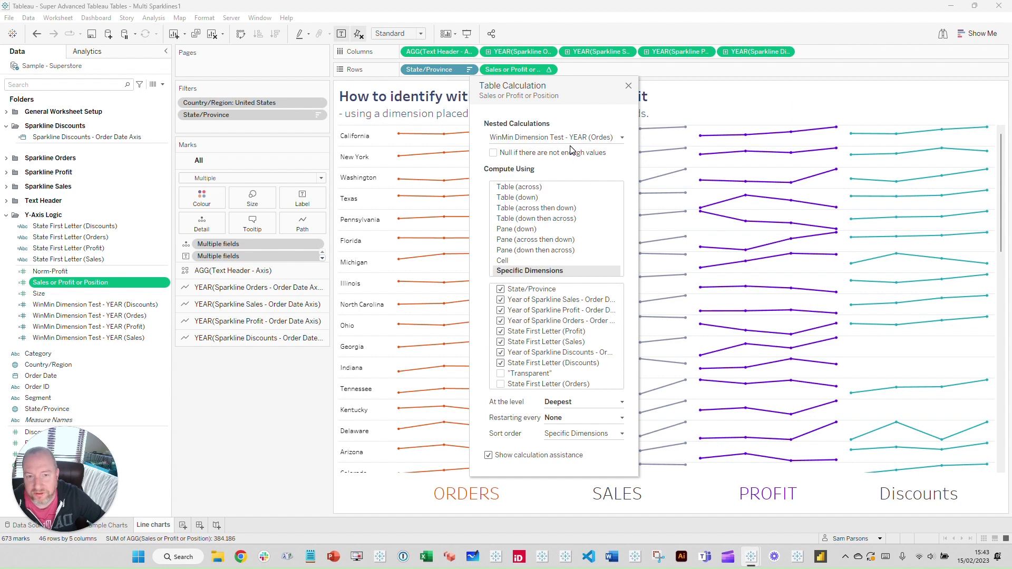
# Step: For the nested WinMin Dimension Test - YEAR (Discounts), include Year of Sparkline Discounts and place it directly after State First Letter (Sales)
pyautogui.click(593, 138)
pyautogui.click(583, 182)
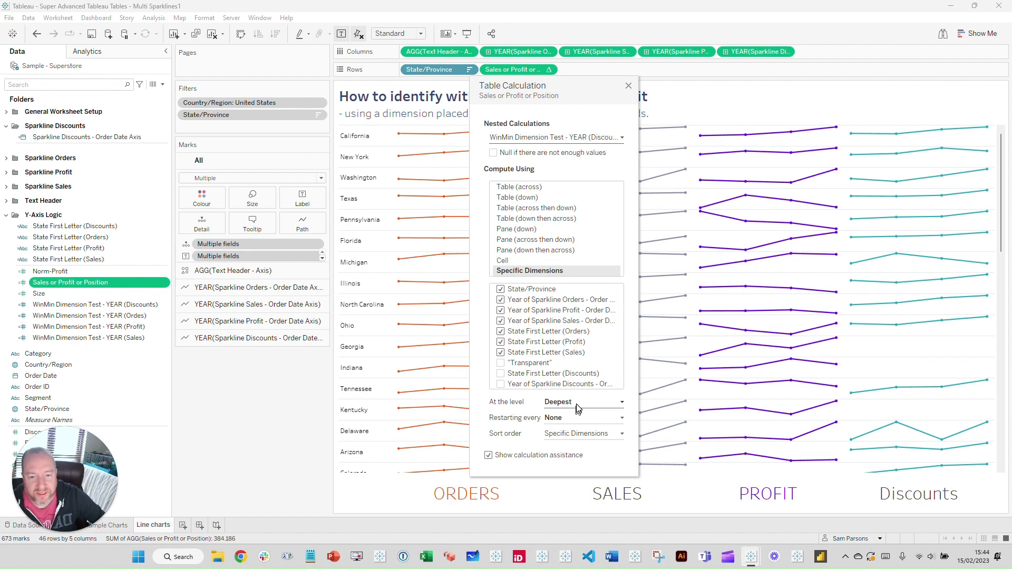
pyautogui.click(518, 385)
pyautogui.moveTo(555, 388); pyautogui.dragTo(570, 357)
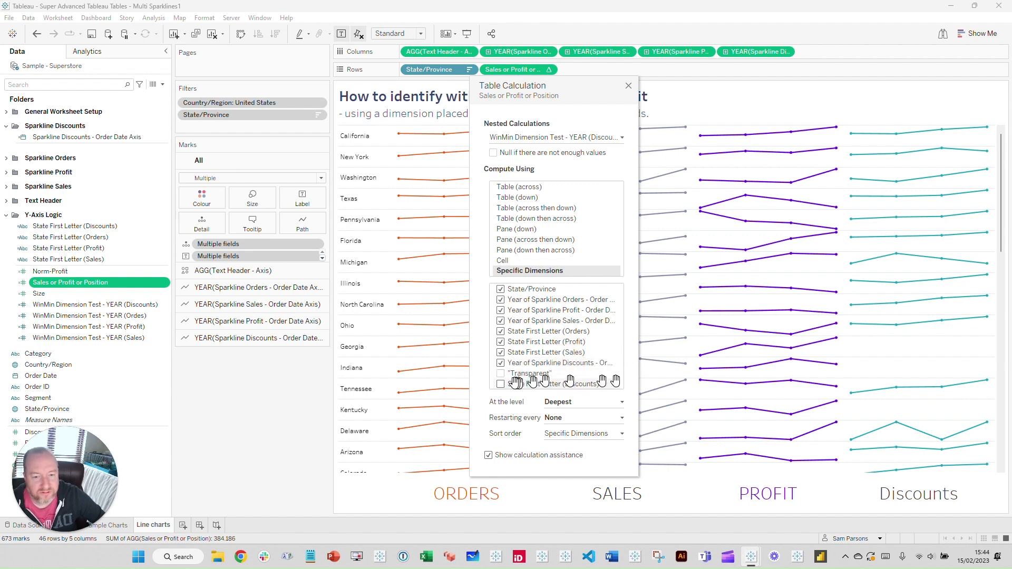
# Step: Review the specific dimensions of Sales or Profit or Position and its WinMin Dimension Test calculations, then close the table calculation settings
pyautogui.click(612, 138)
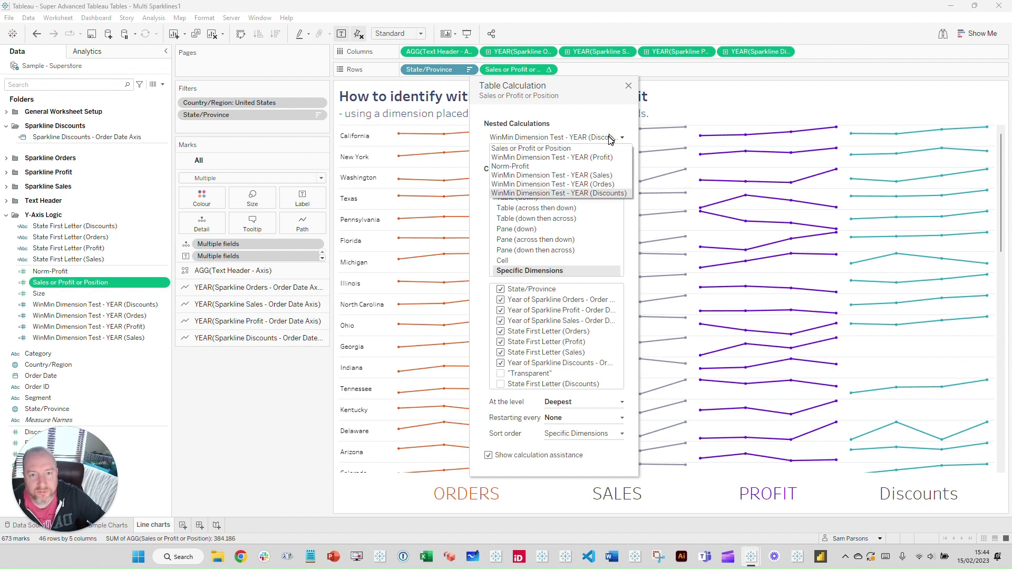
pyautogui.click(554, 150)
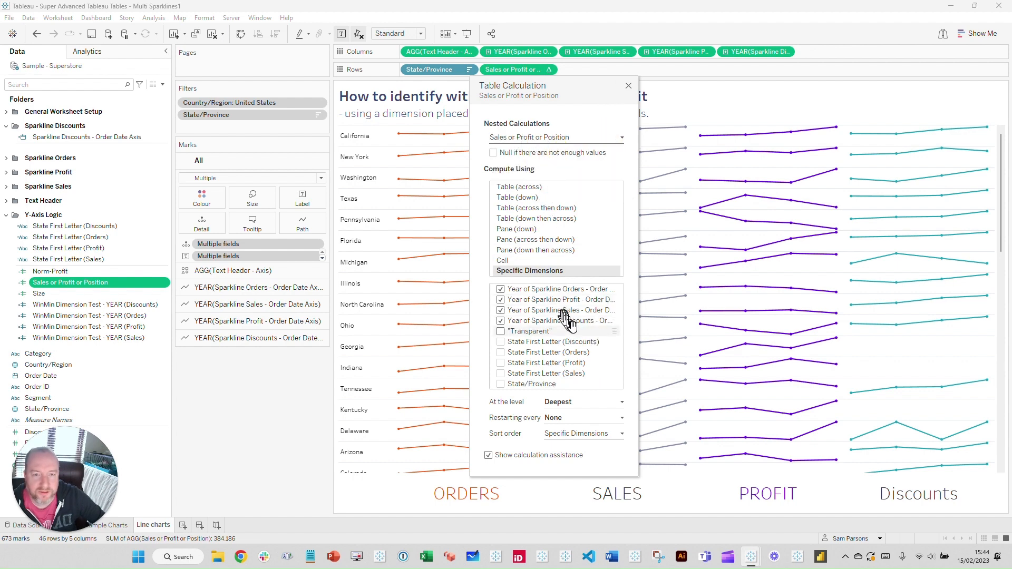
pyautogui.click(553, 137)
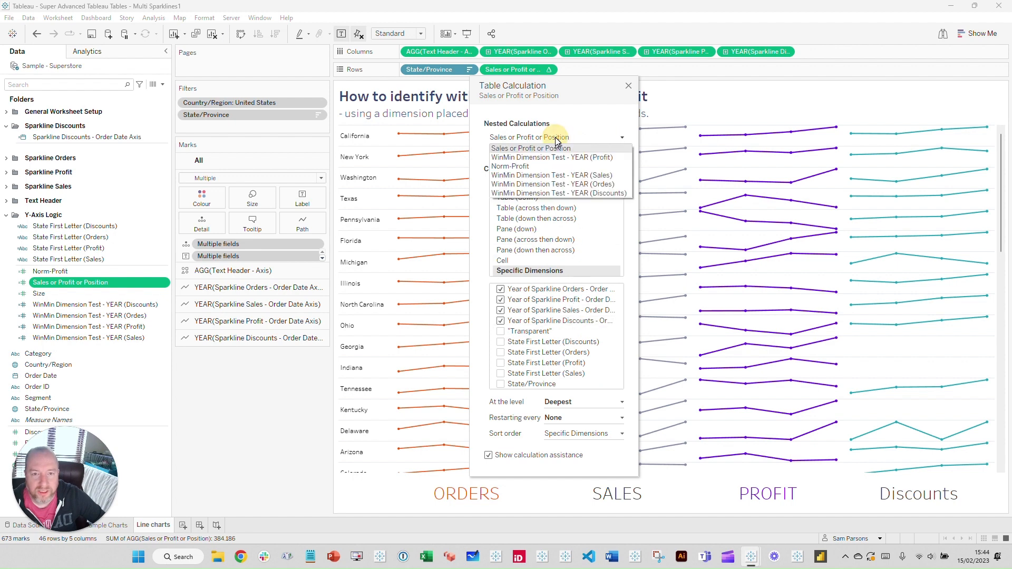
pyautogui.click(523, 157)
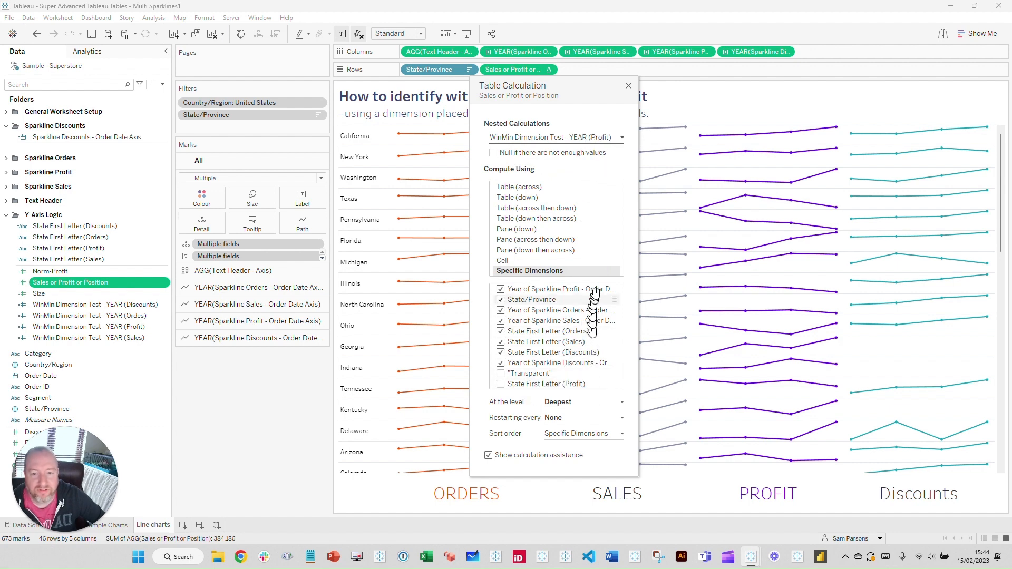
pyautogui.click(583, 138)
pyautogui.click(530, 175)
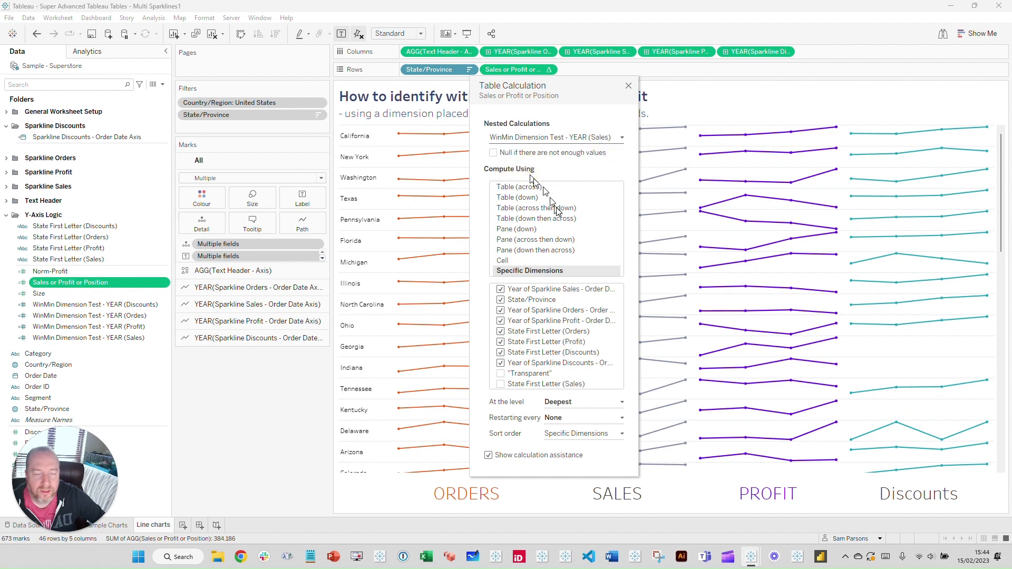
pyautogui.click(603, 136)
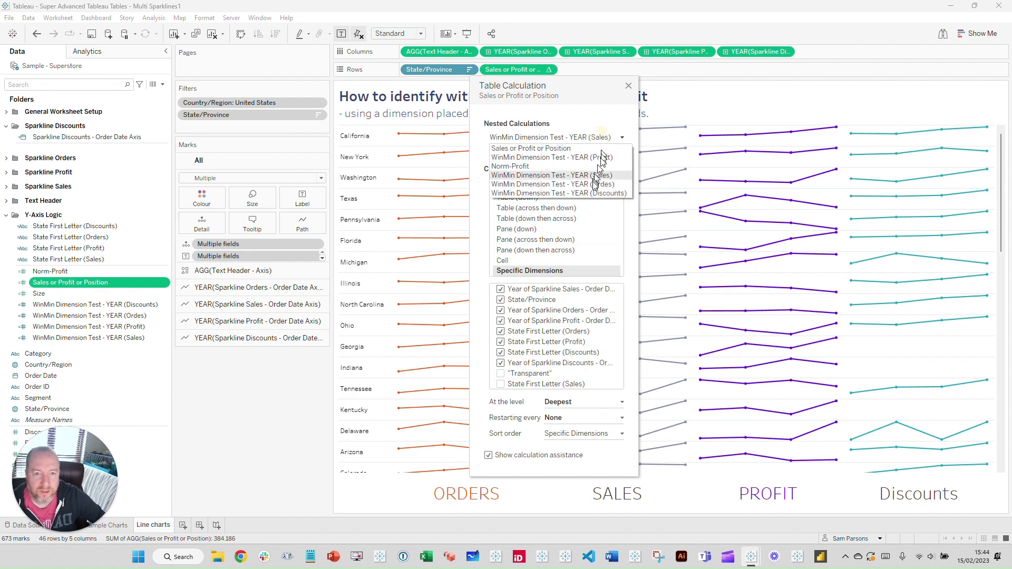
pyautogui.click(596, 188)
pyautogui.click(587, 139)
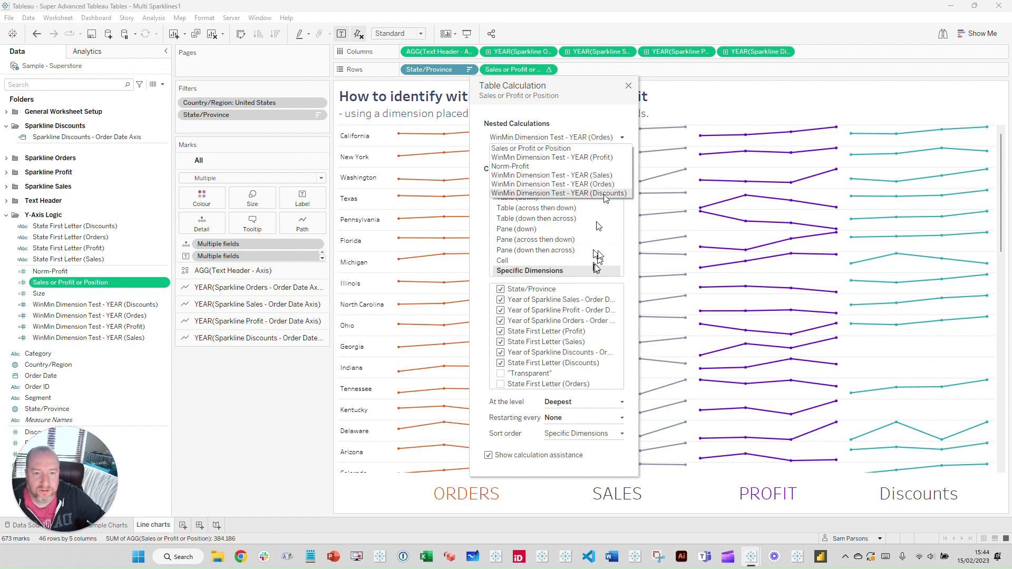
pyautogui.click(605, 195)
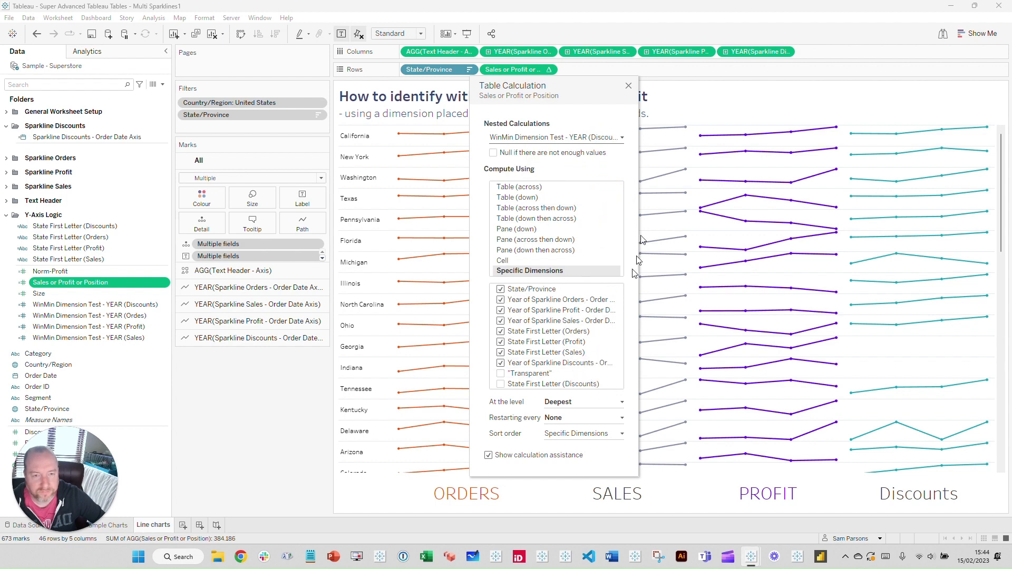
pyautogui.click(629, 86)
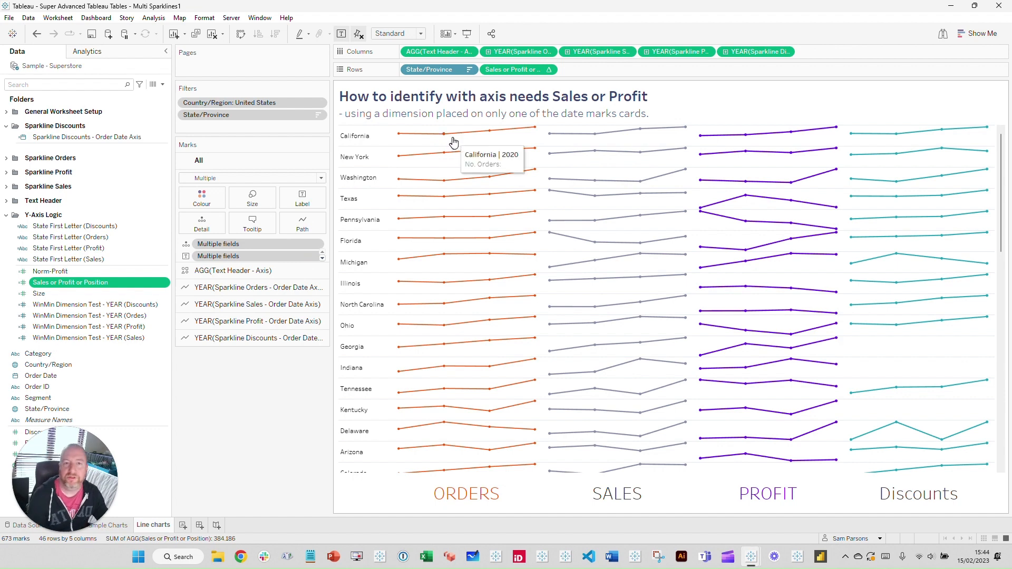
# Step: On the Multiple Line Charts dashboard, hide the ORDERS, SALES, PROFIT and Discounts axis headers beneath the sparklines
pyautogui.click(122, 525)
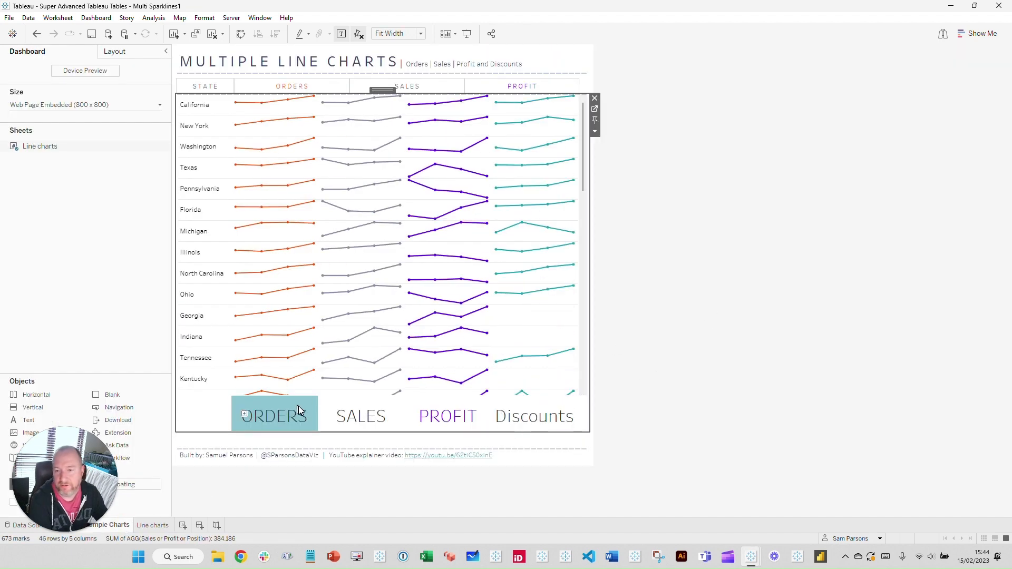
pyautogui.rightClick(306, 411)
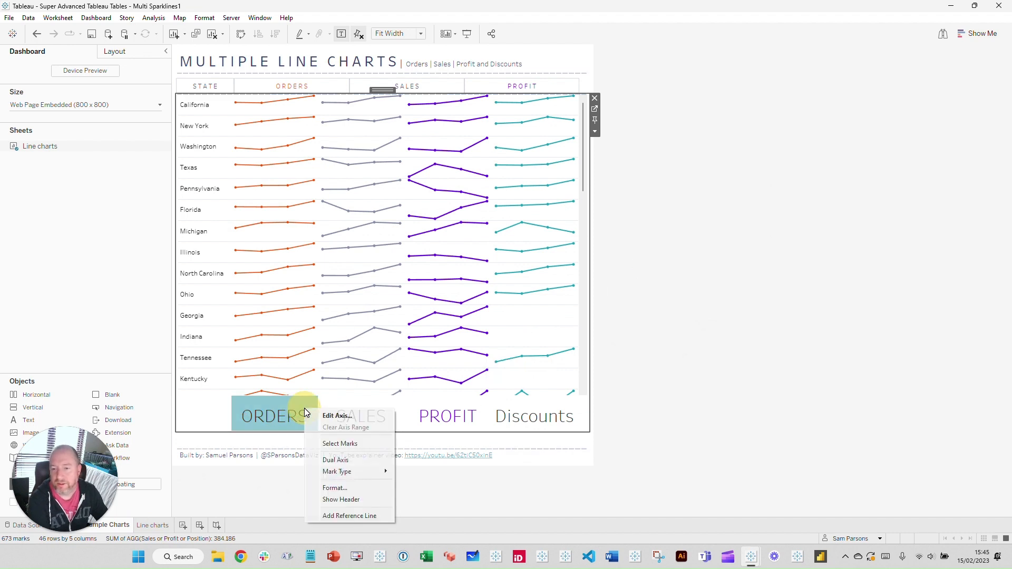
pyautogui.click(343, 500)
pyautogui.rightClick(261, 408)
pyautogui.click(324, 501)
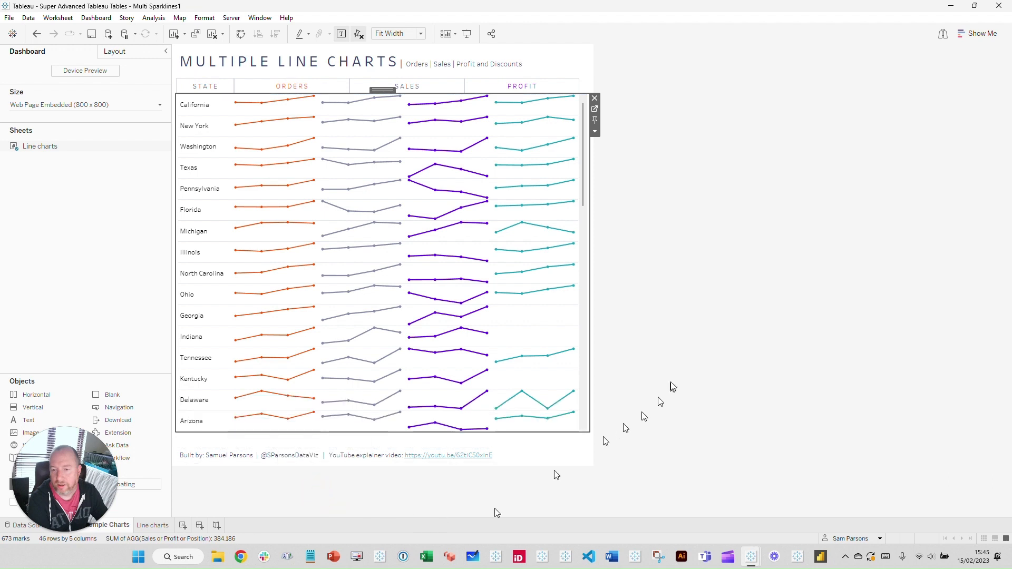
pyautogui.click(677, 372)
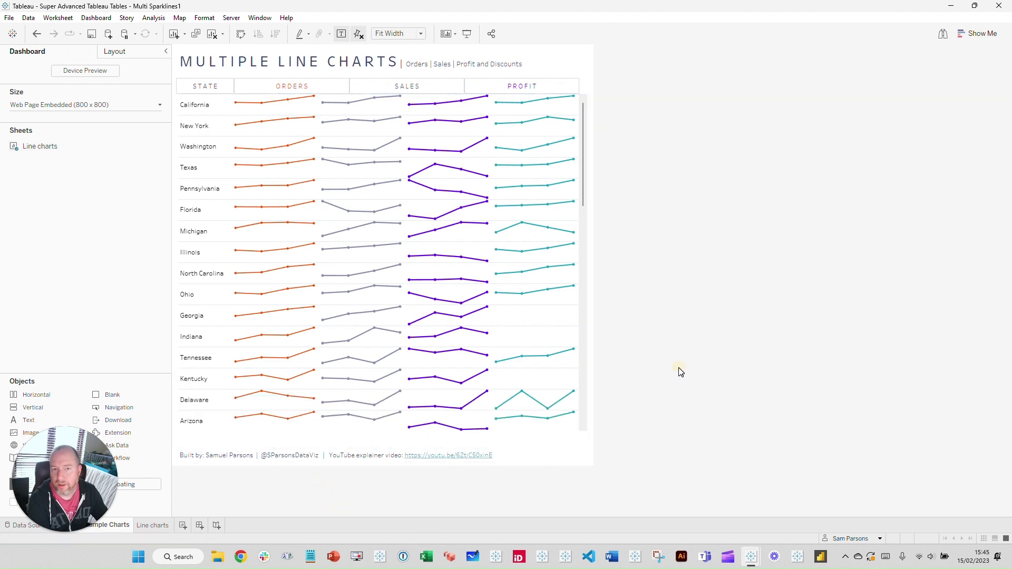
# Step: Set the dashboard's fixed width to 400 px, keeping the height at 800 px
pyautogui.click(97, 108)
pyautogui.click(22, 170)
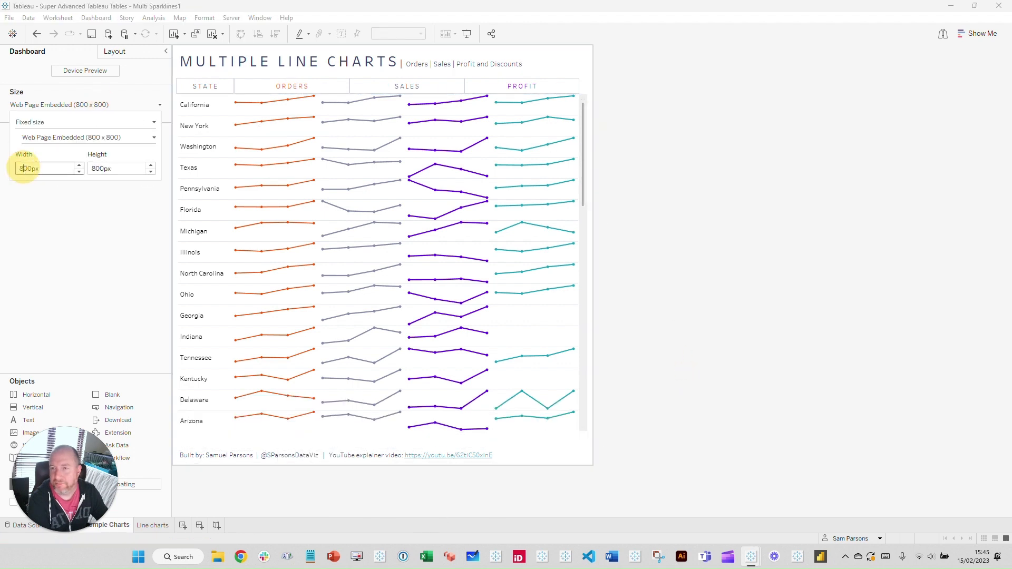
pyautogui.press('BackSpace')
pyautogui.write('6')
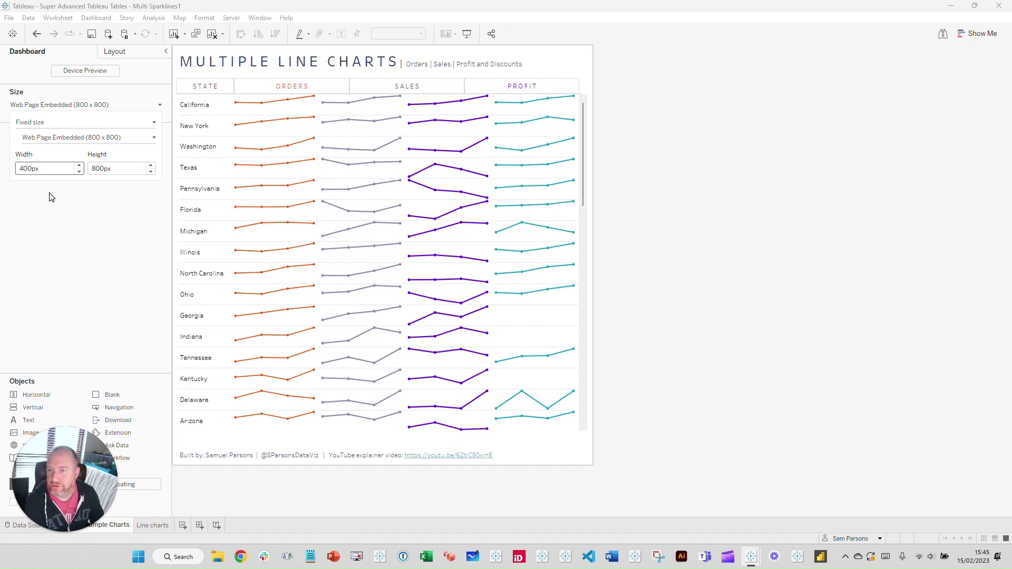
pyautogui.press('Return')
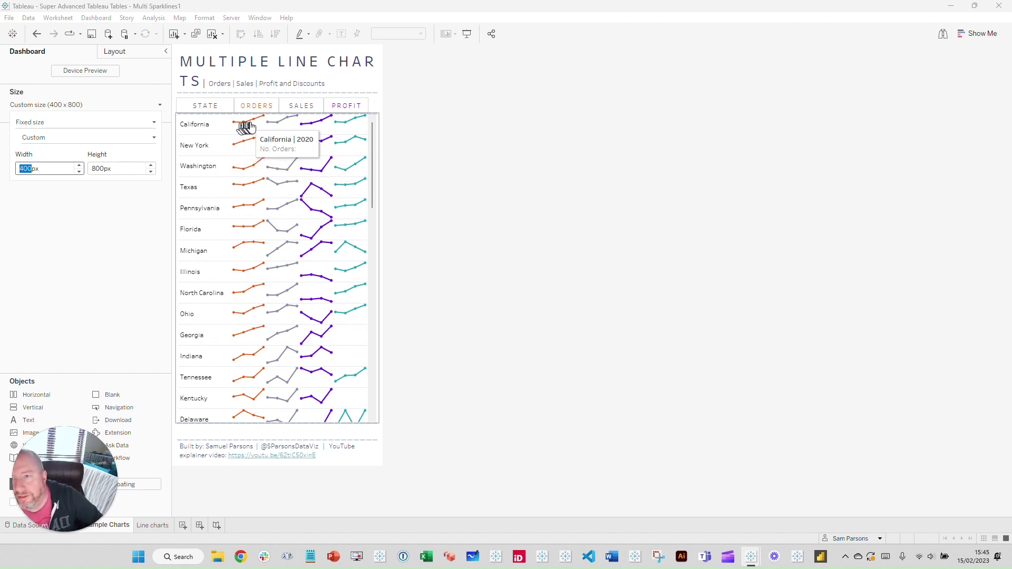
# Step: Set the width of the STATE header above the sparklines to 90 pixels
pyautogui.click(227, 108)
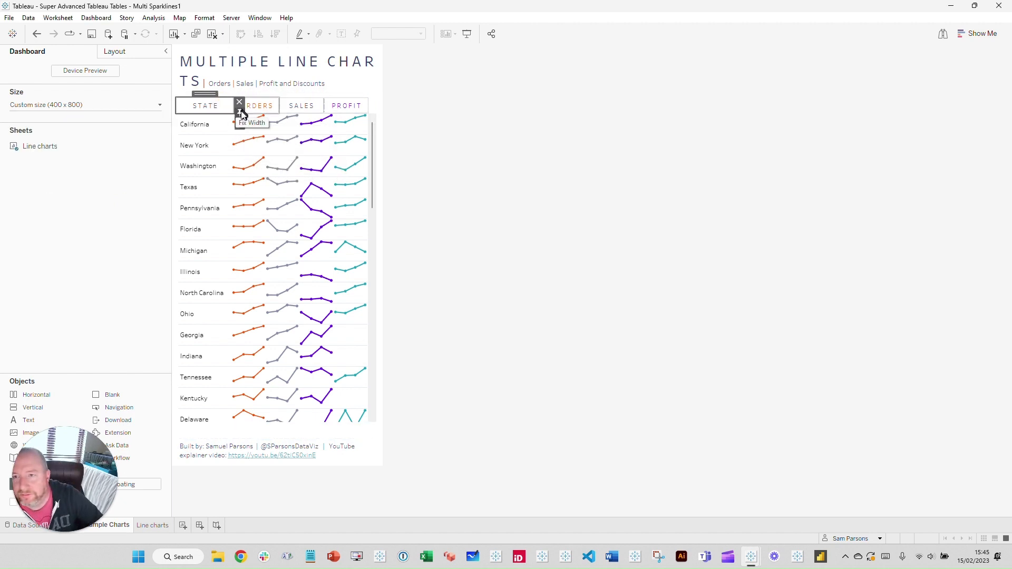
pyautogui.click(241, 127)
pyautogui.click(294, 200)
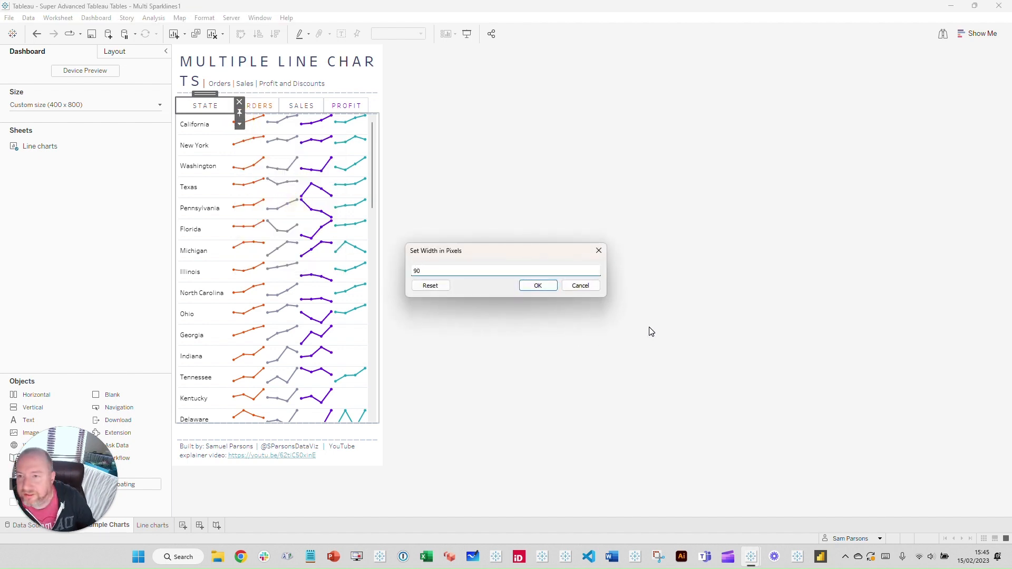
pyautogui.press('Return')
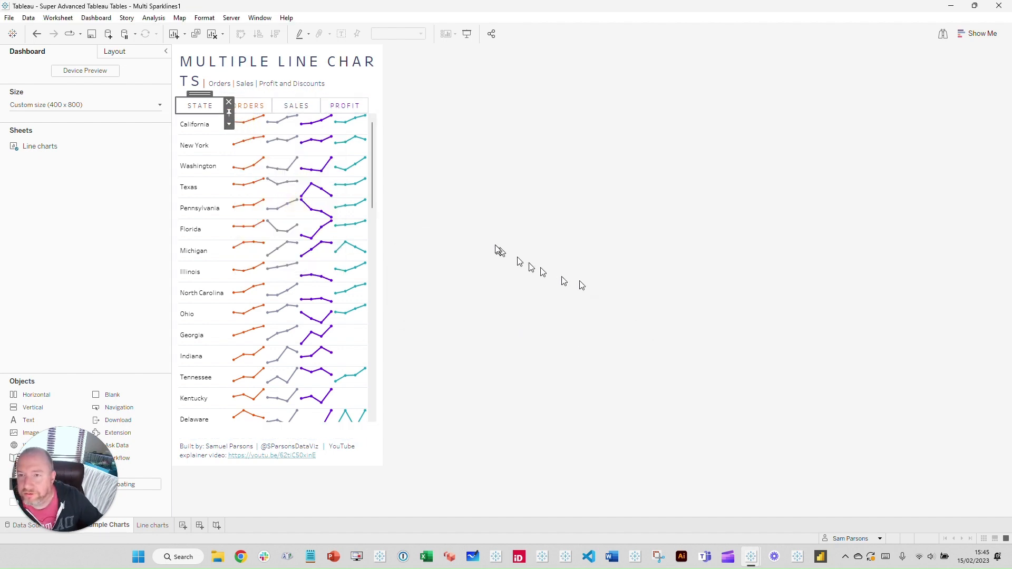
# Step: Try a width of 70 pixels for the STATE header, and undo that width change
pyautogui.click(229, 124)
pyautogui.click(253, 201)
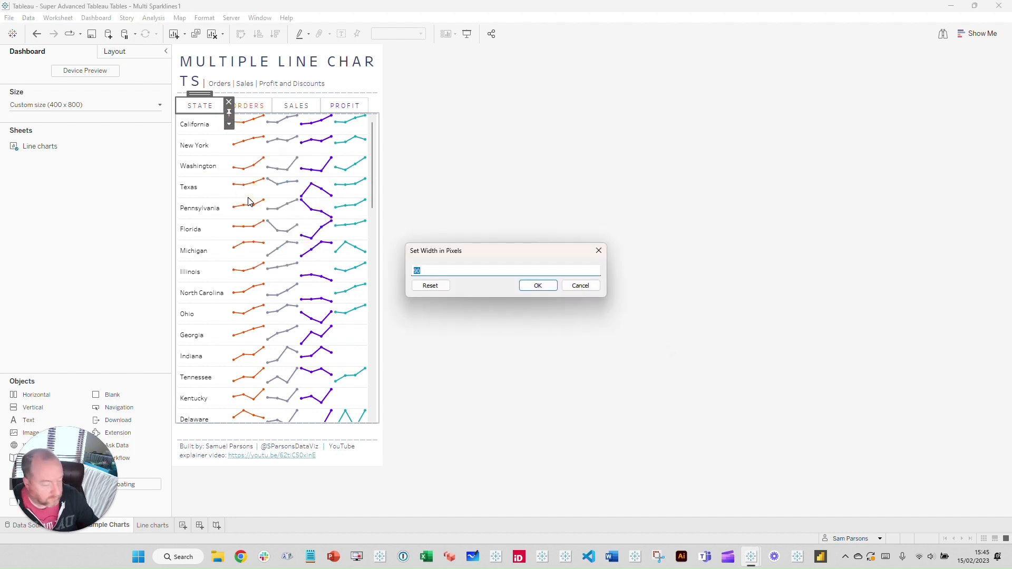
pyautogui.write('70')
pyautogui.press('Return')
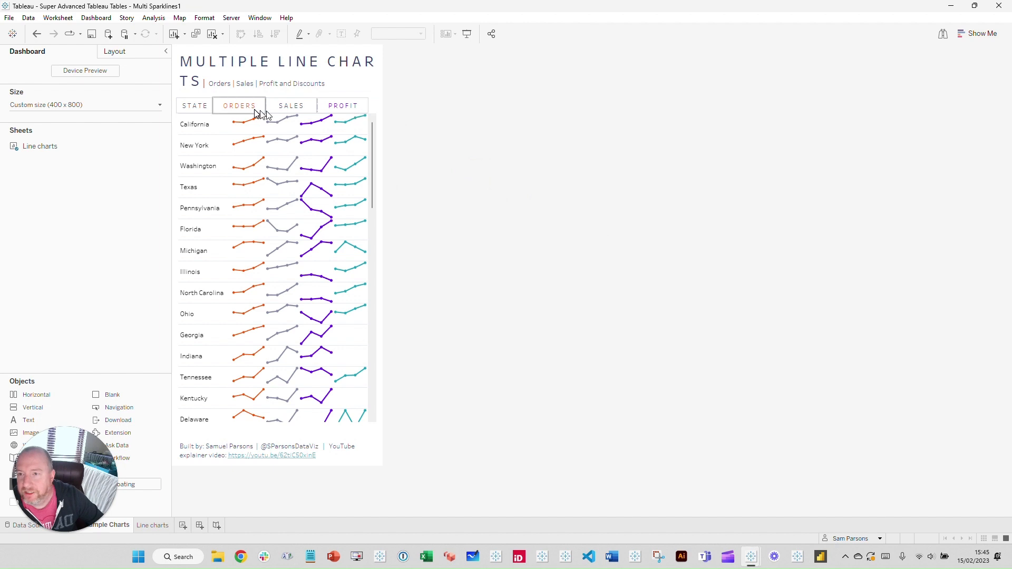
pyautogui.click(38, 34)
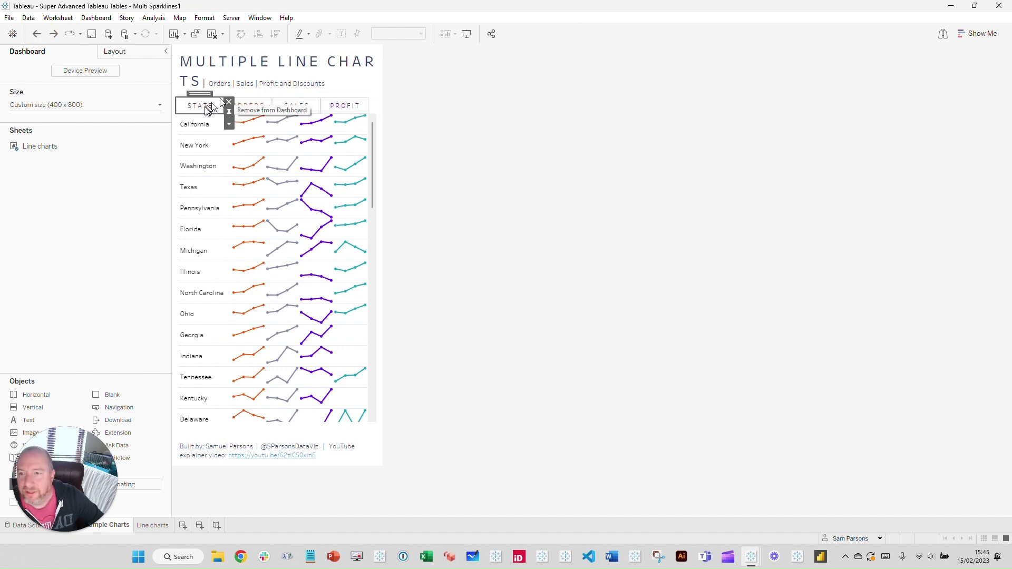
# Step: Delete the layout container holding the STATE, ORDERS, SALES and PROFIT headers from the dashboard, including its contents
pyautogui.doubleClick(200, 93)
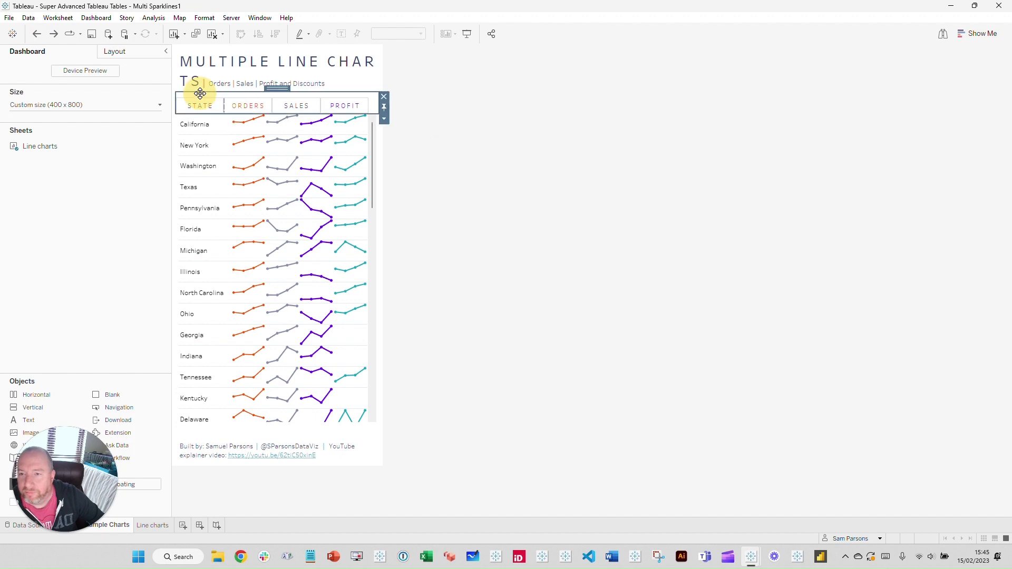
pyautogui.click(383, 96)
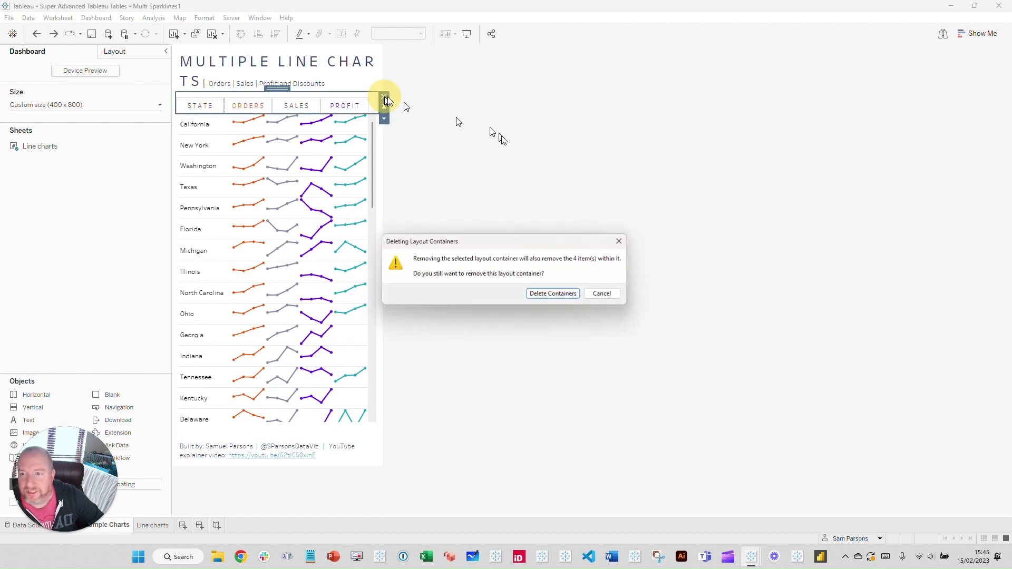
pyautogui.click(565, 298)
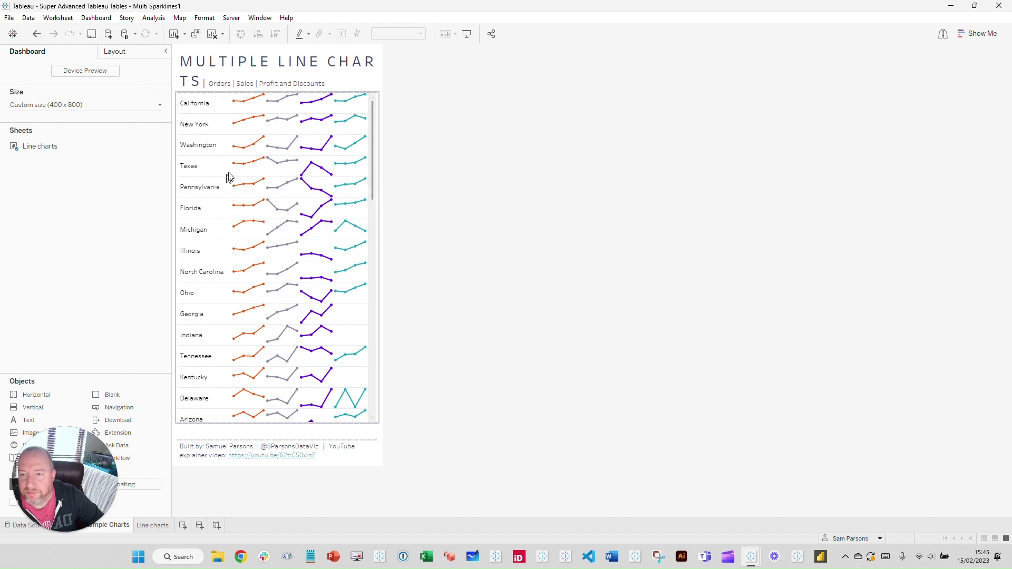
pyautogui.moveTo(234, 164)
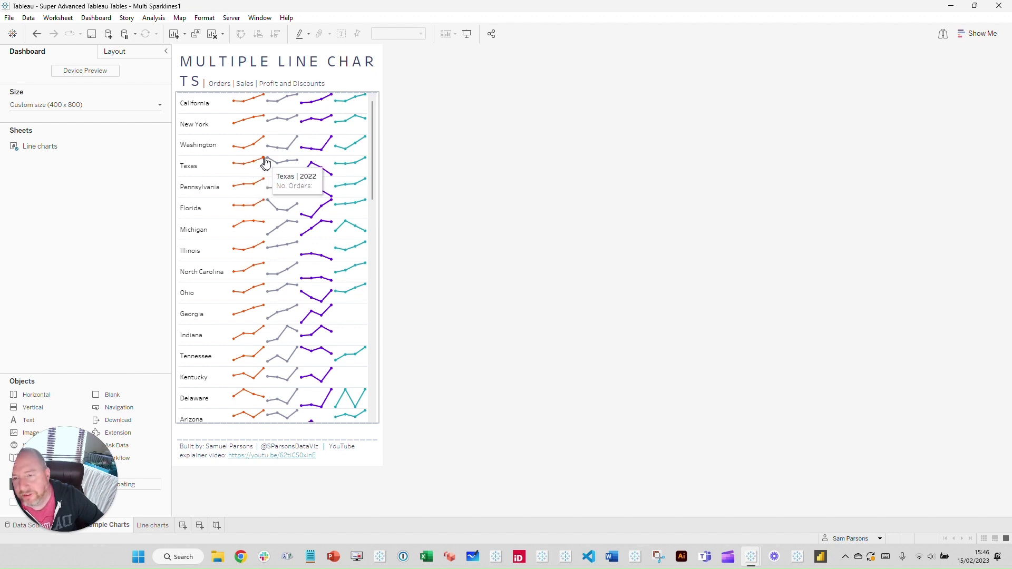
pyautogui.moveTo(295, 166)
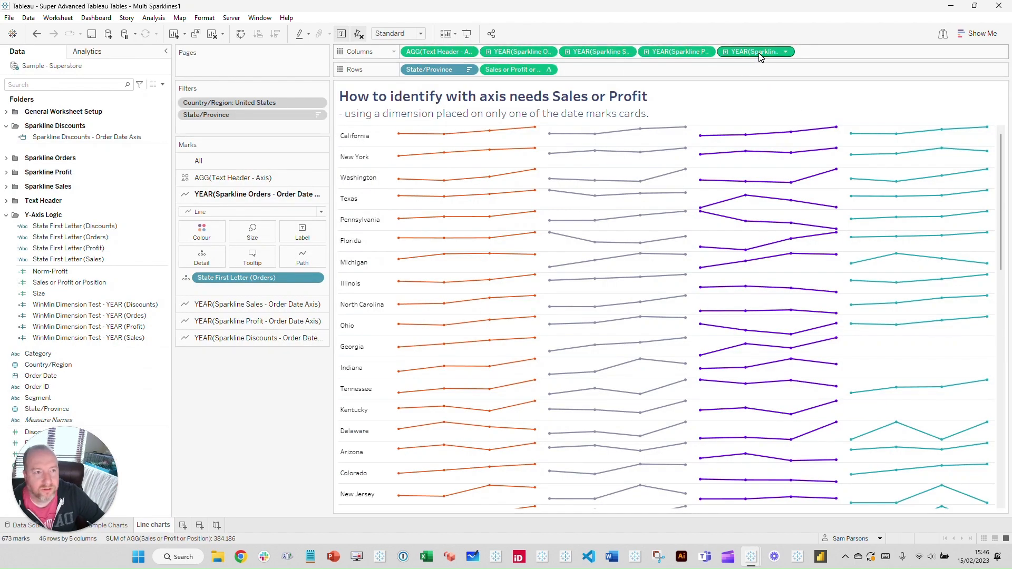
# Step: On the Line charts sheet, examine the WinMin Dimension Test - YEAR (Discounts) formula and its State First Letter (Discounts) reference, then close it unchanged
pyautogui.click(83, 316)
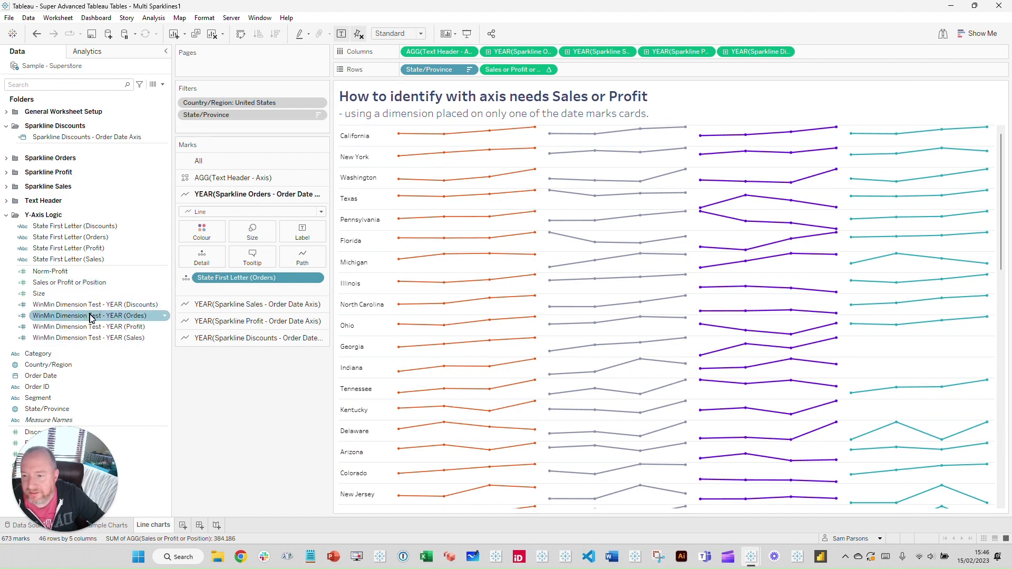
pyautogui.rightClick(111, 306)
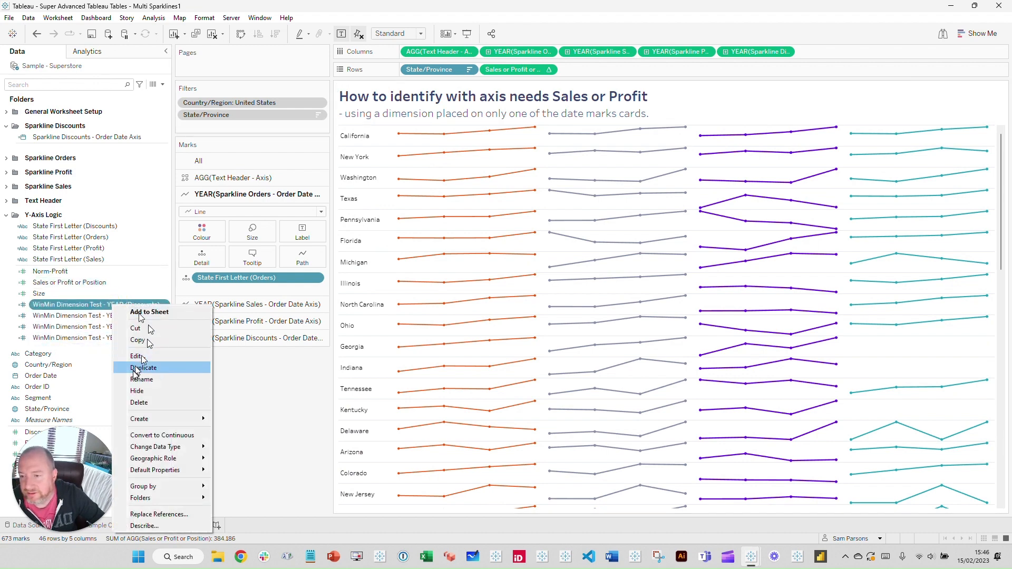
pyautogui.click(145, 358)
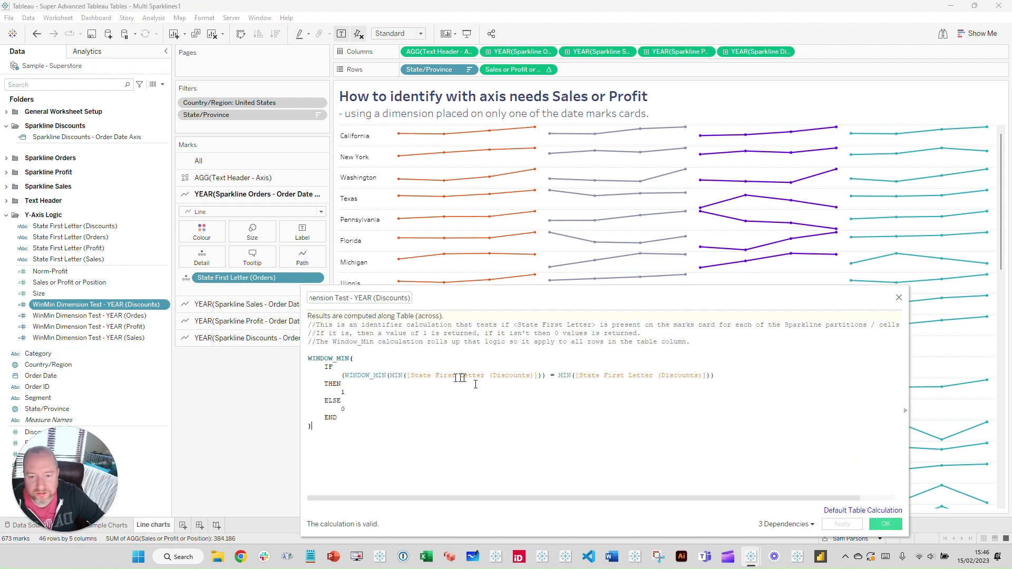
pyautogui.moveTo(343, 432); pyautogui.dragTo(297, 361)
pyautogui.click(405, 487)
pyautogui.moveTo(409, 376); pyautogui.dragTo(539, 375)
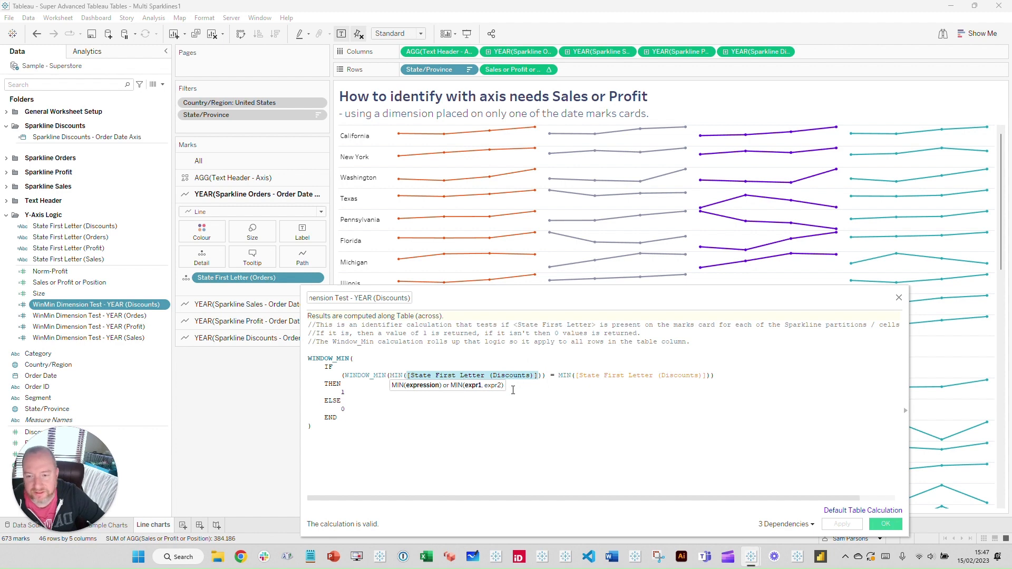
pyautogui.click(895, 298)
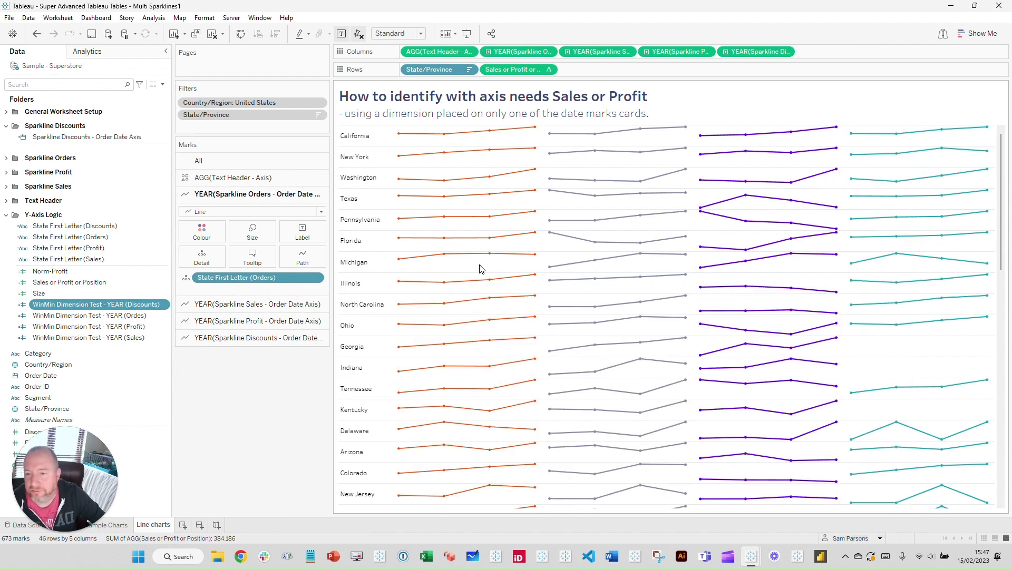
# Step: Examine the Sparkline Discounts marks card with its State First Letter (Discounts) field alongside the related WinMin Dimension Test calculations
pyautogui.click(227, 342)
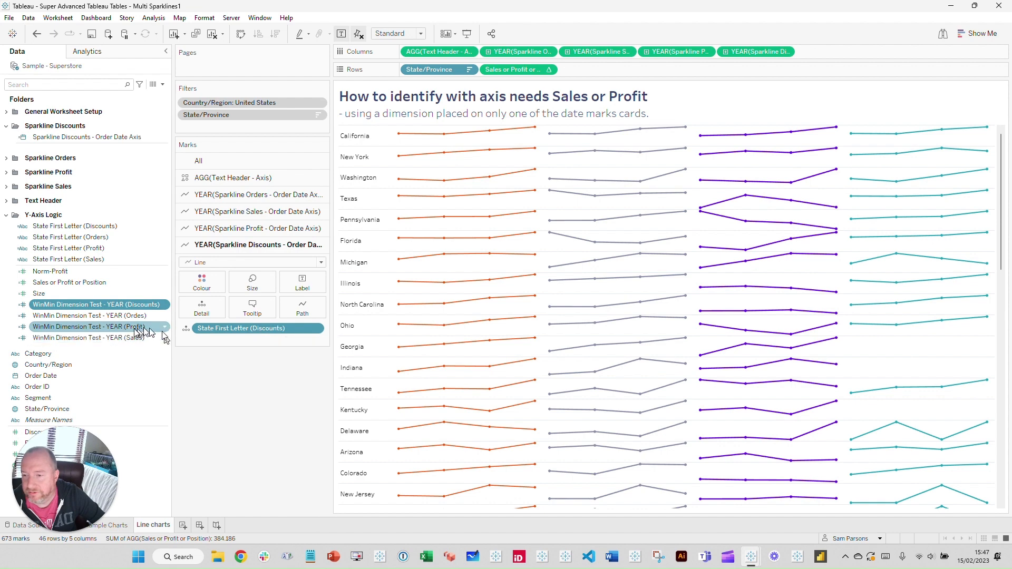
pyautogui.moveTo(117, 331); pyautogui.dragTo(256, 408)
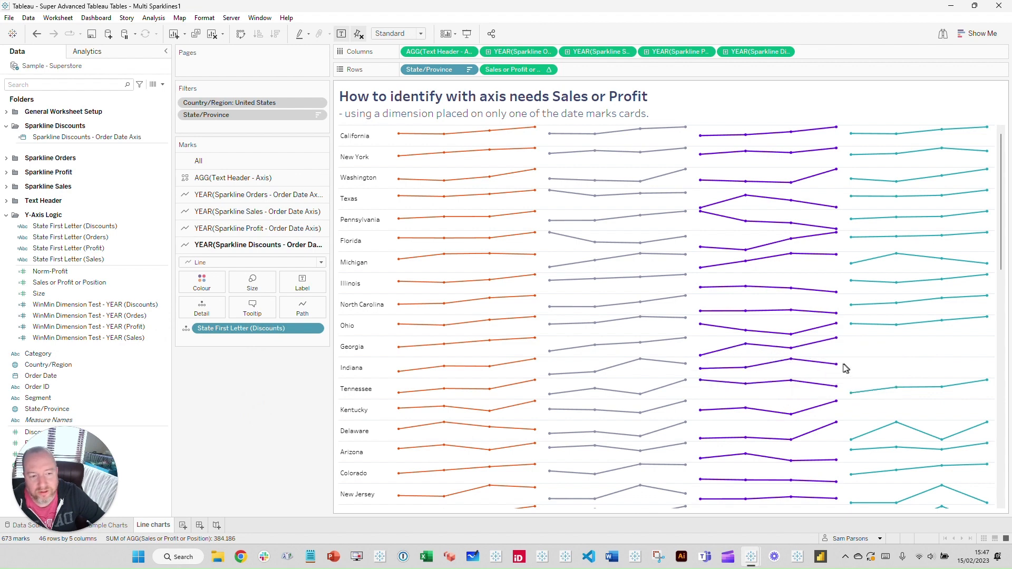
pyautogui.click(112, 316)
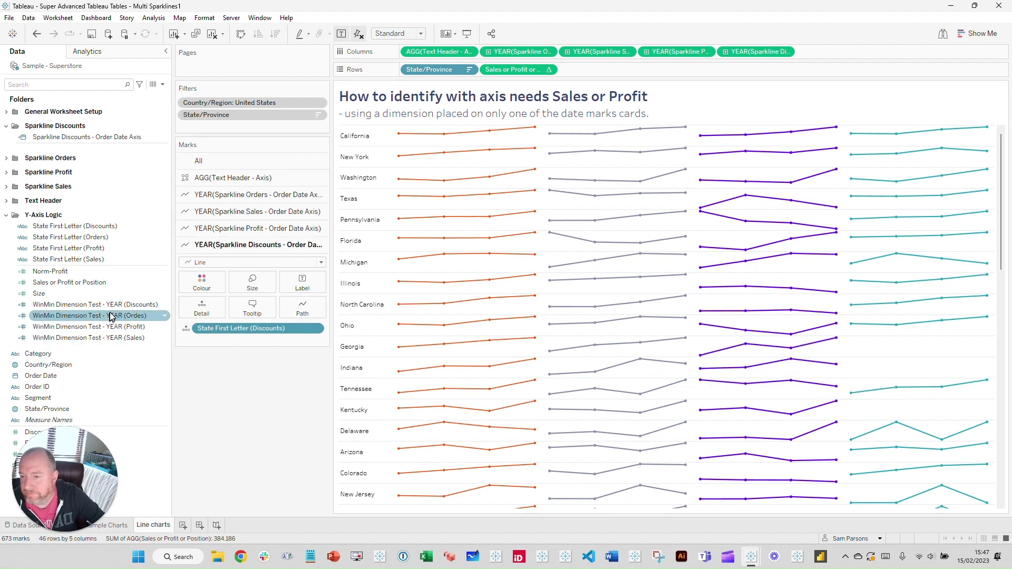
# Step: Replace State First Letter (Discounts) with State First Letter (Profit) on the Sparkline Discounts marks card
pyautogui.click(84, 226)
pyautogui.click(82, 248)
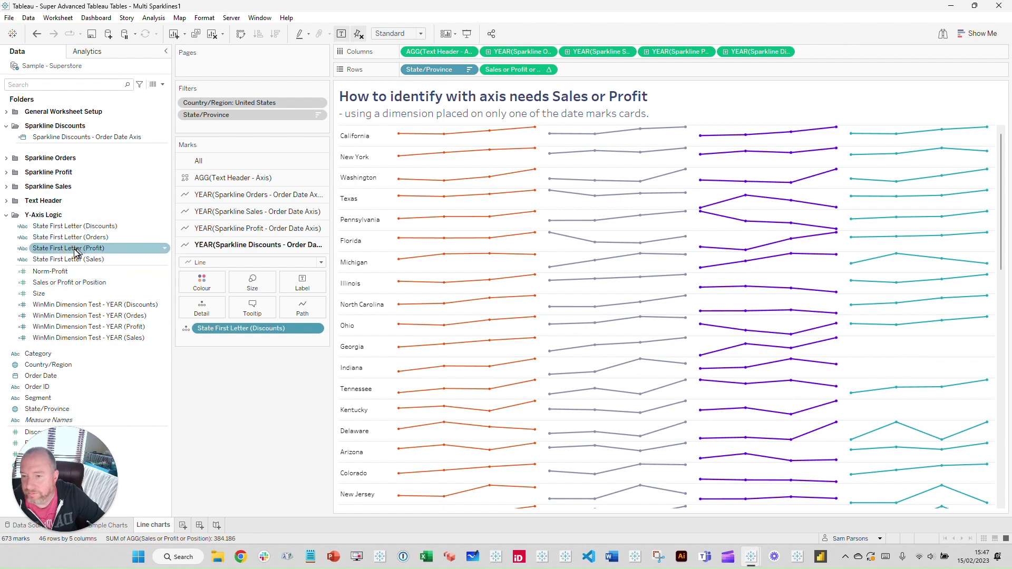
pyautogui.moveTo(76, 253); pyautogui.dragTo(268, 330)
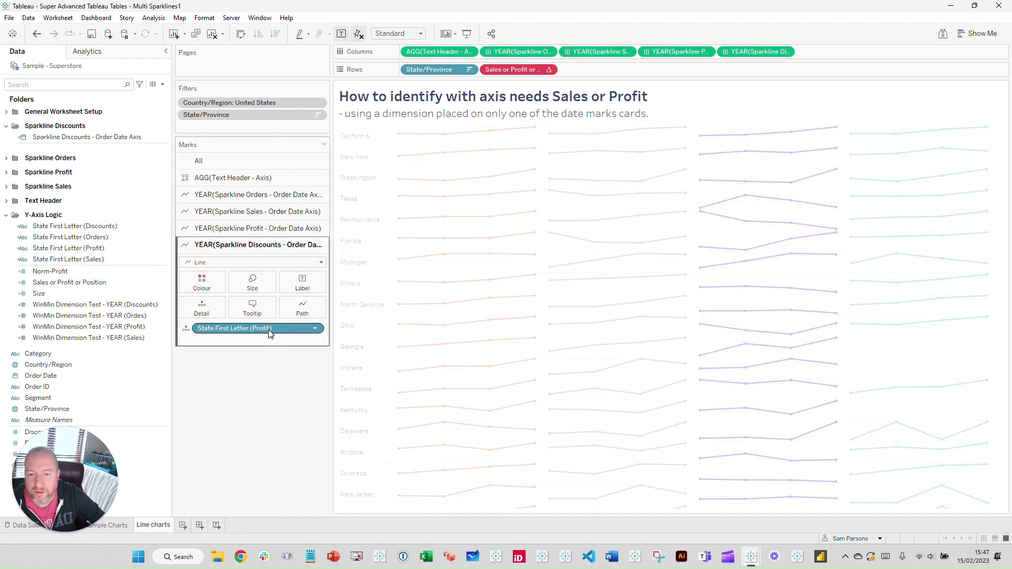
# Step: In the Sales or Profit or Position table calculation, review the specific dimensions of the main calculation and the nested WinMin Dimension Test - YEAR (Discounts)
pyautogui.click(549, 70)
pyautogui.click(549, 70)
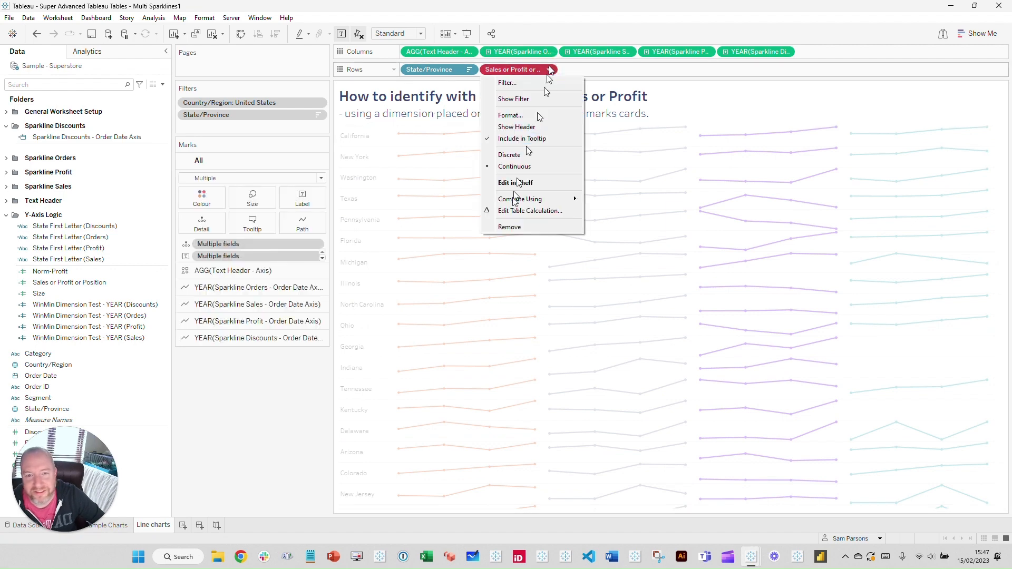
pyautogui.click(519, 215)
pyautogui.click(524, 137)
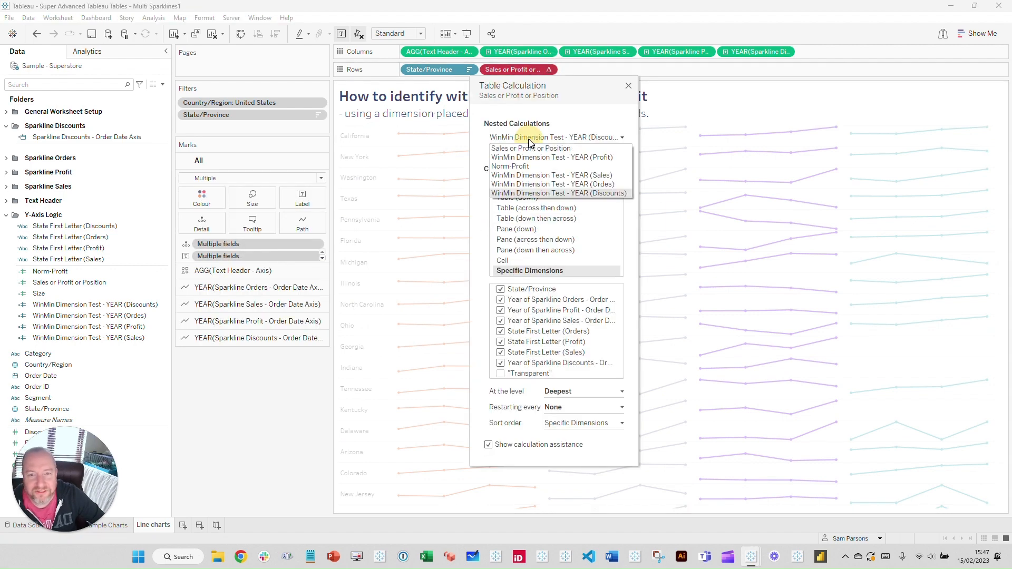
pyautogui.click(534, 149)
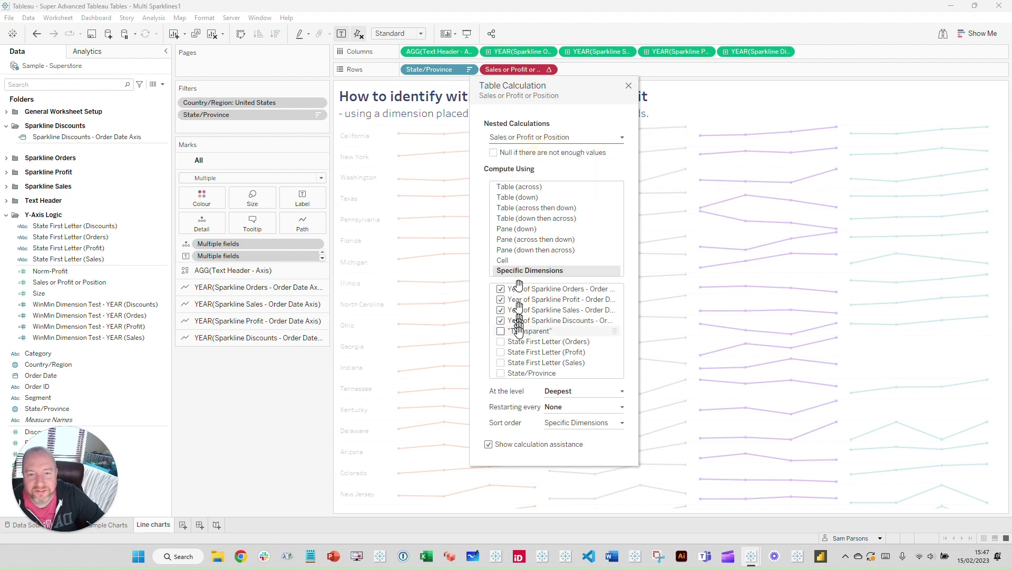
pyautogui.click(539, 137)
pyautogui.click(543, 193)
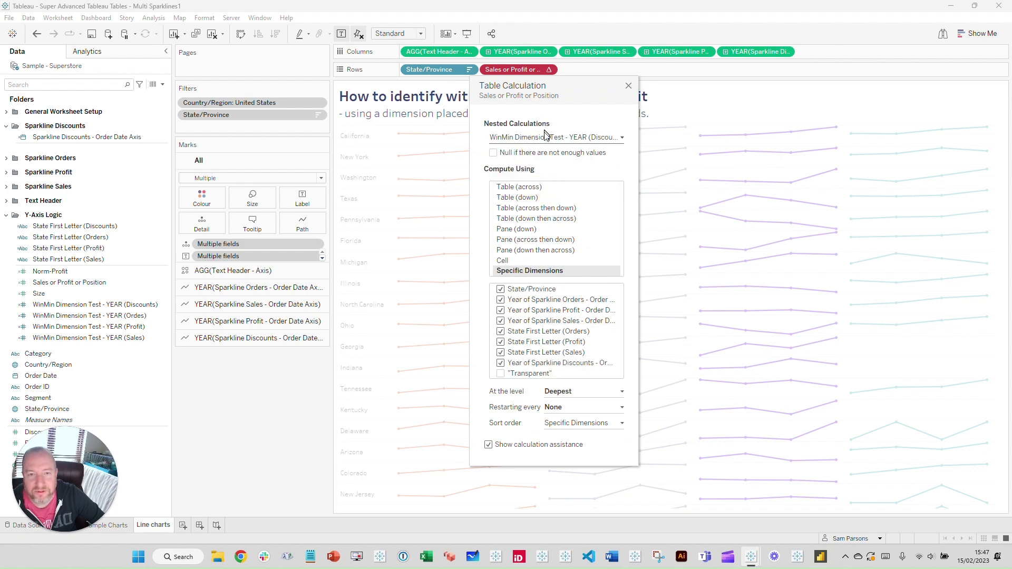
# Step: Exclude State First Letter (Discounts) from the specific dimensions of the nested WinMin Dimension Test - YEAR (Ordes), (Sales) and (Profit) calculations, and close the settings
pyautogui.click(545, 136)
pyautogui.click(553, 192)
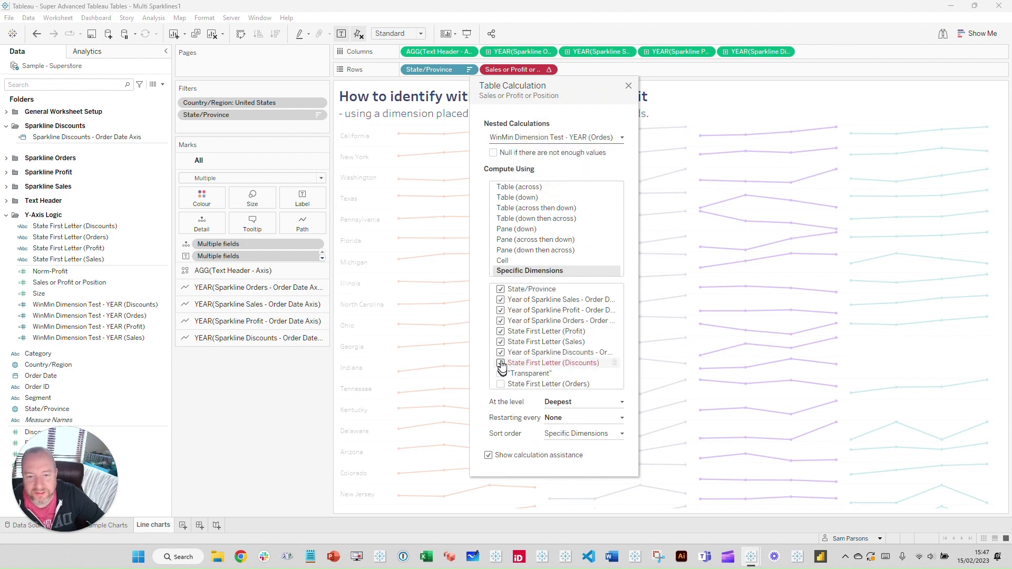
pyautogui.click(555, 140)
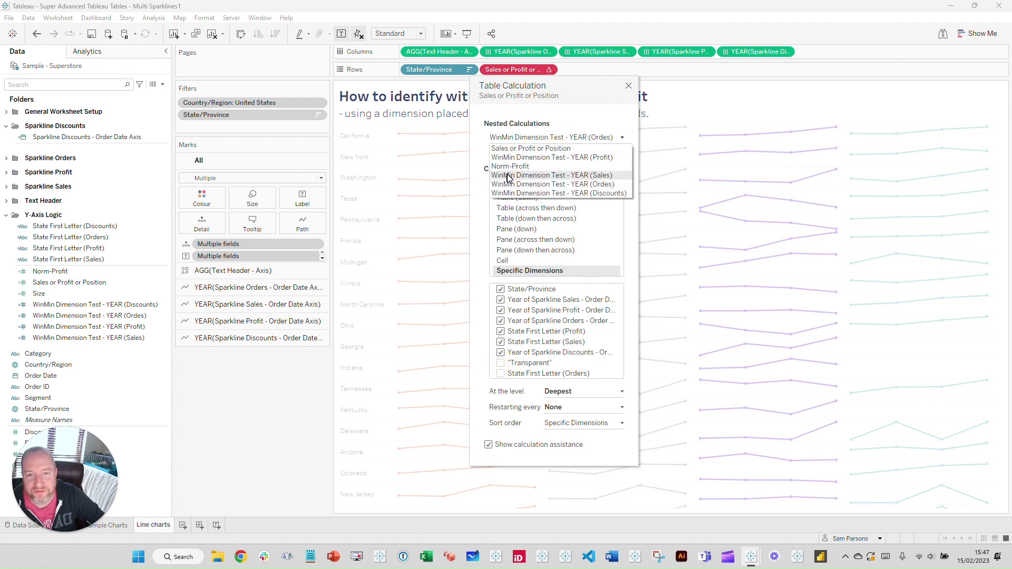
pyautogui.click(508, 175)
pyautogui.click(501, 352)
pyautogui.click(546, 138)
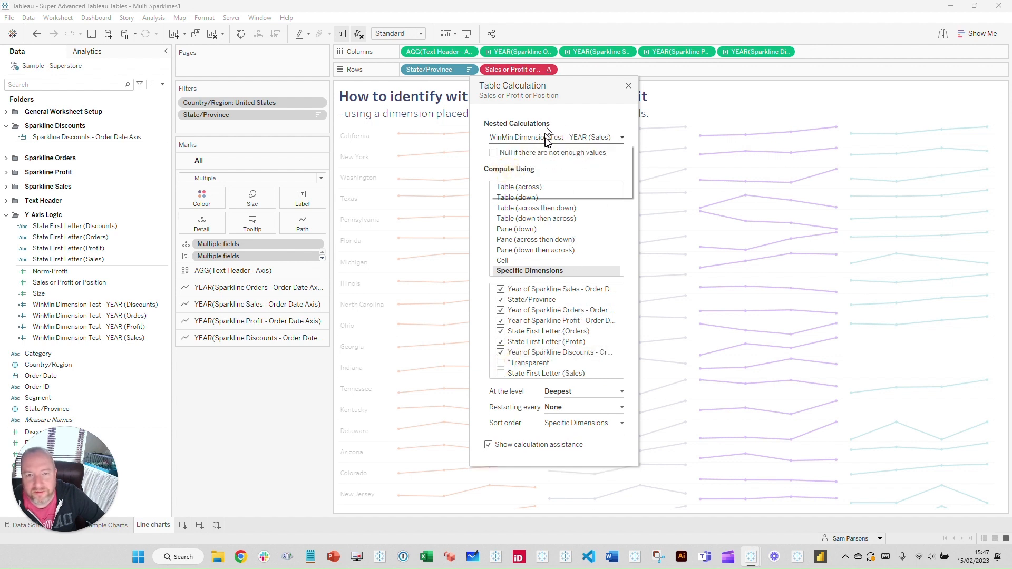
pyautogui.click(527, 162)
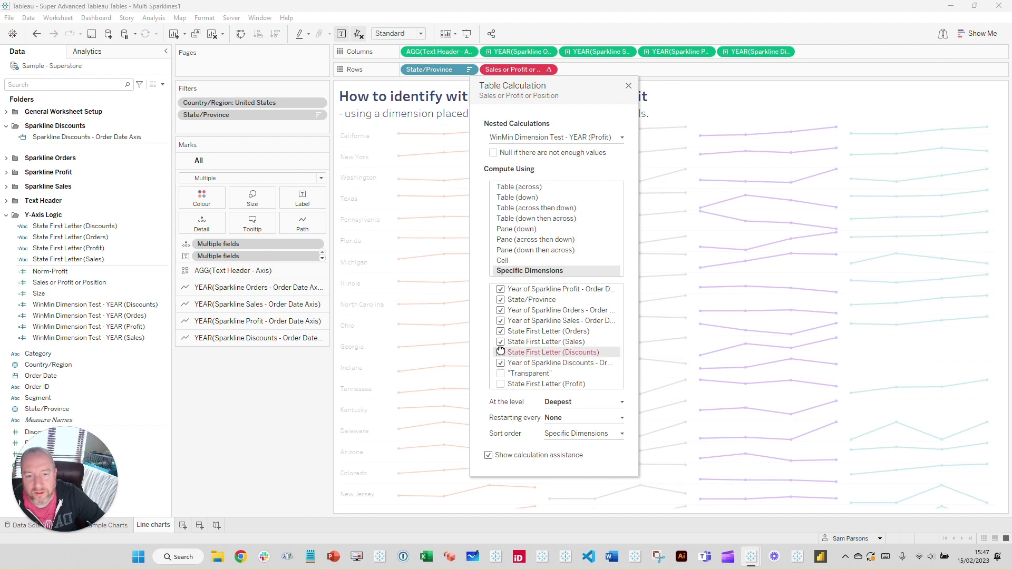
pyautogui.click(500, 352)
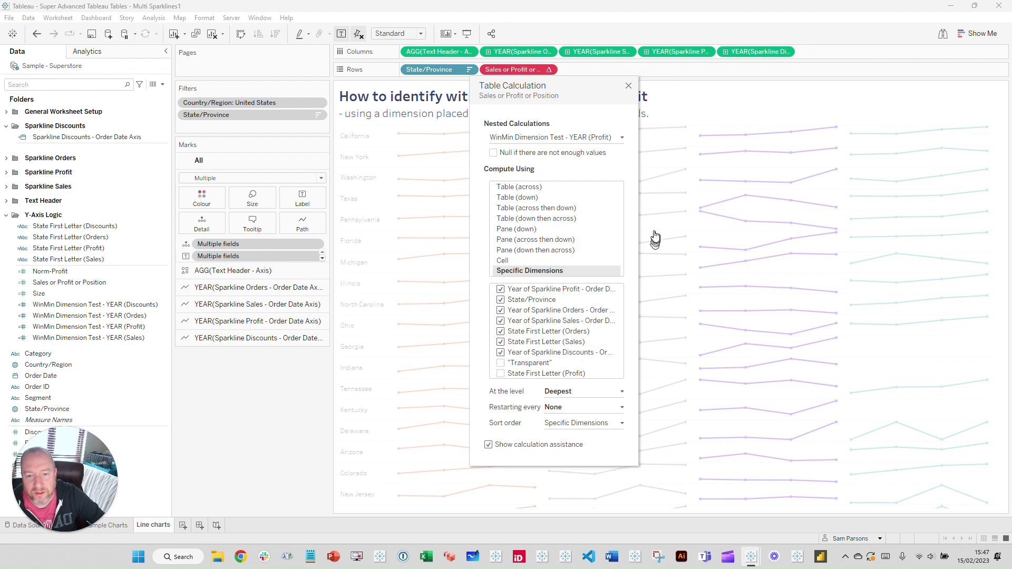
pyautogui.click(629, 86)
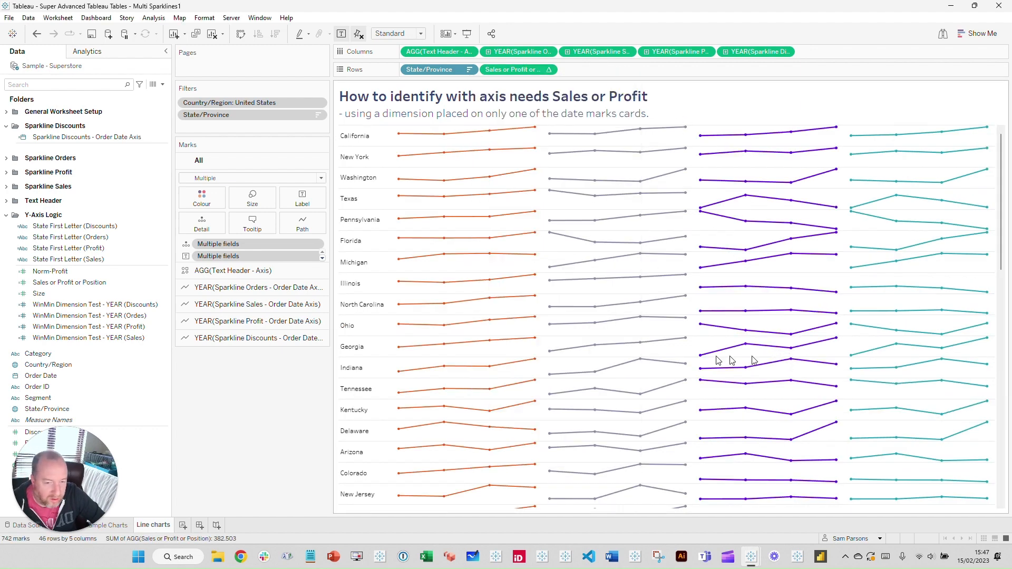
# Step: Compare the Discounts sparklines with the Profit sparklines while State First Letter (Profit) is on the Sparkline Discounts marks card
pyautogui.click(240, 338)
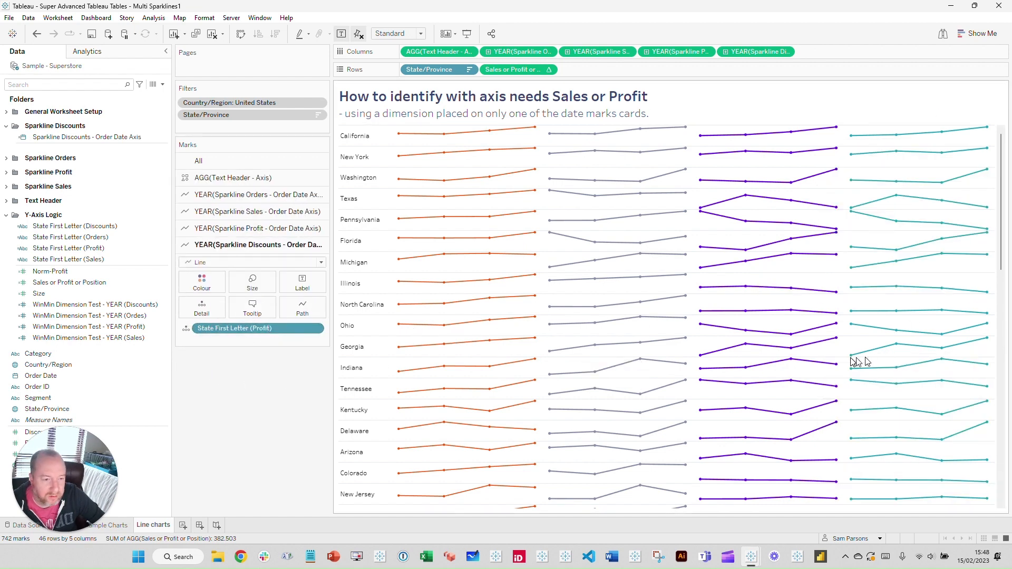
pyautogui.moveTo(985, 345)
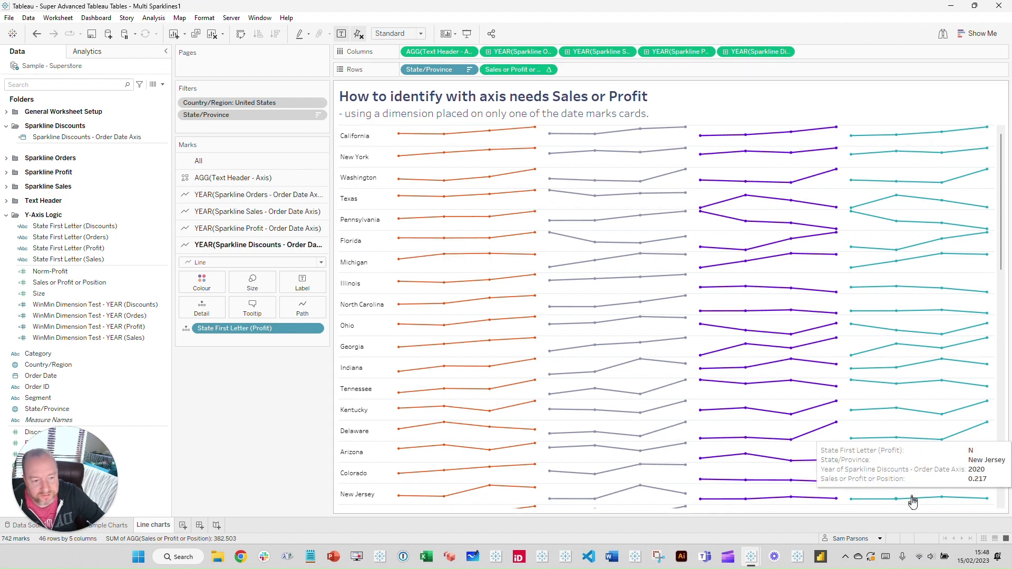
pyautogui.moveTo(917, 189)
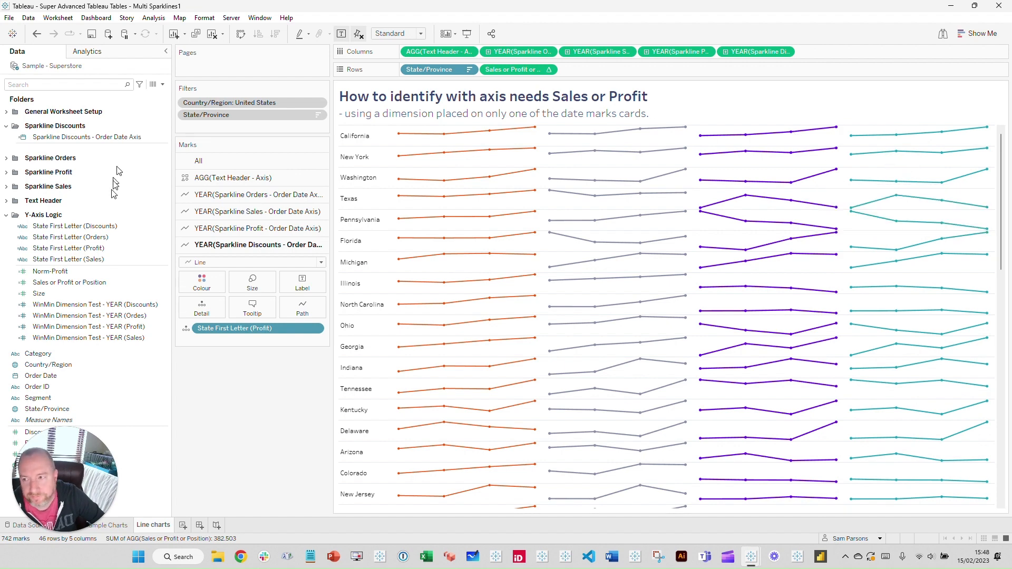
# Step: Undo the table calculation changes and the field swap, restoring State First Letter (Discounts) on the Sparkline Discounts marks card
pyautogui.click(37, 34)
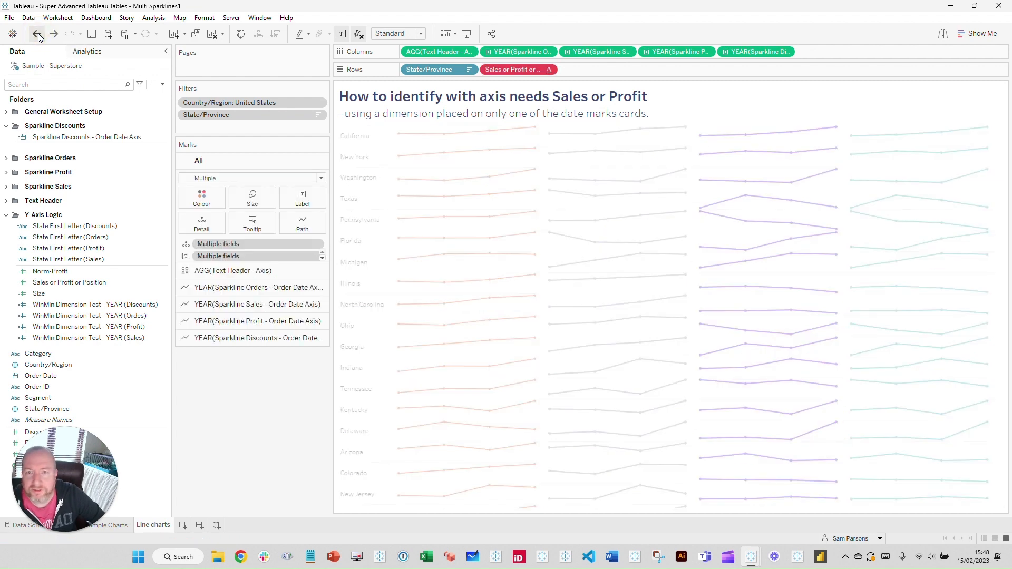
pyautogui.click(38, 34)
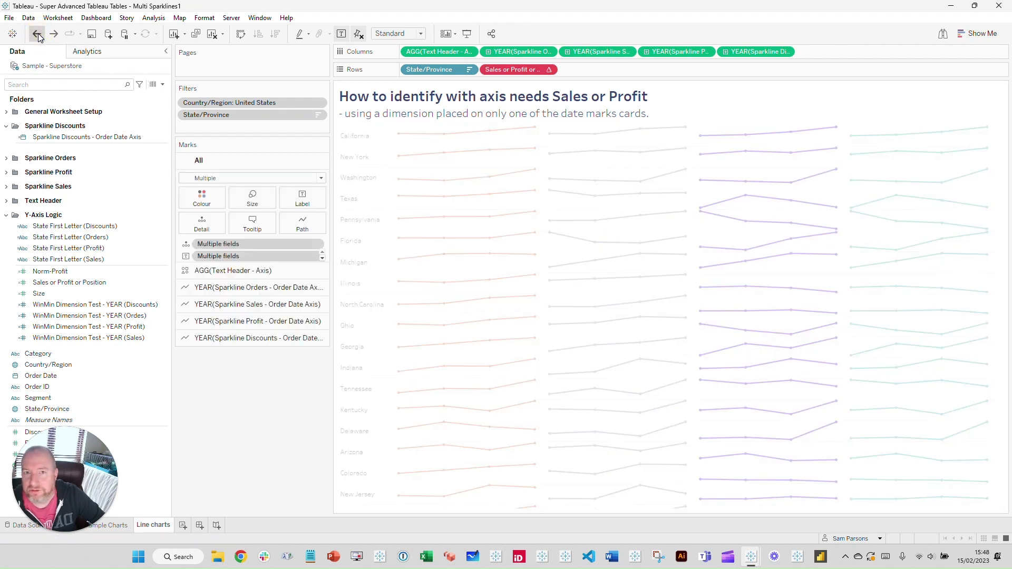
pyautogui.click(37, 35)
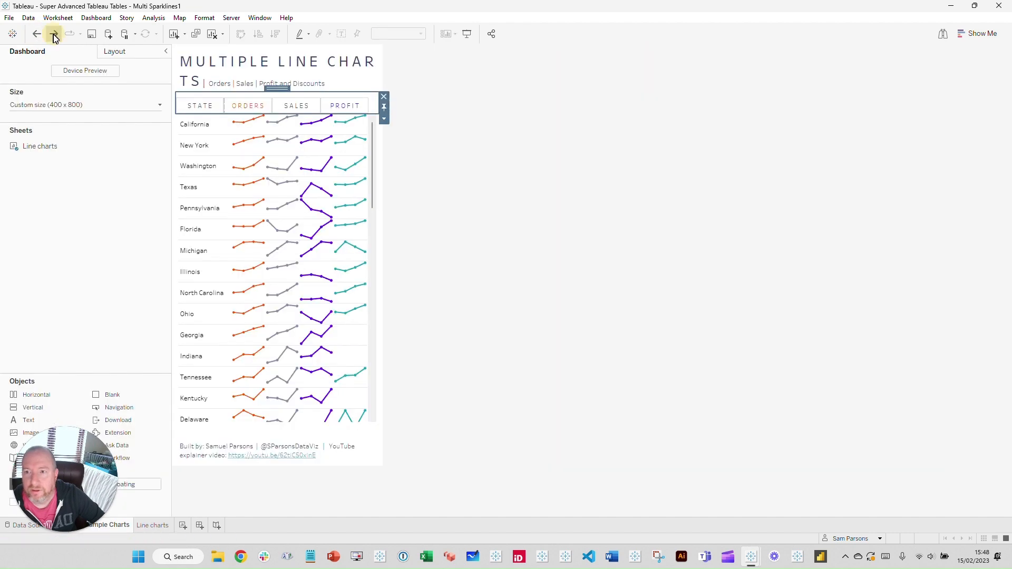
pyautogui.click(53, 34)
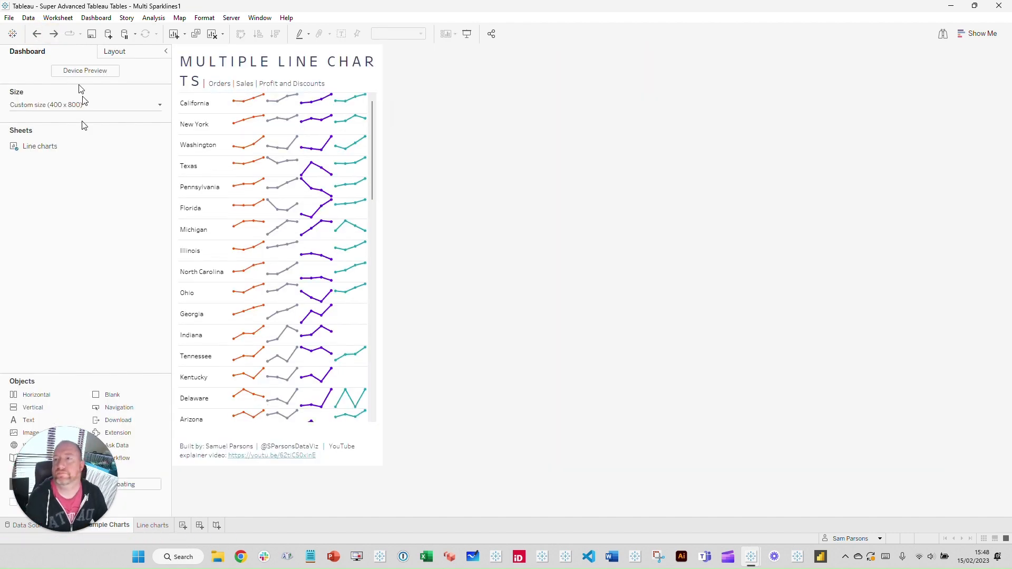
pyautogui.click(54, 35)
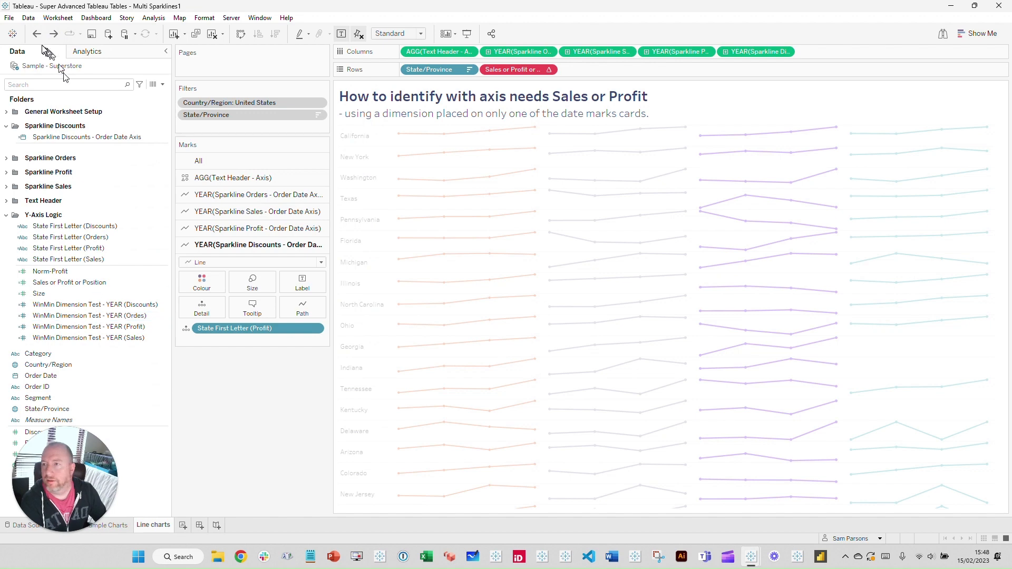
pyautogui.click(37, 35)
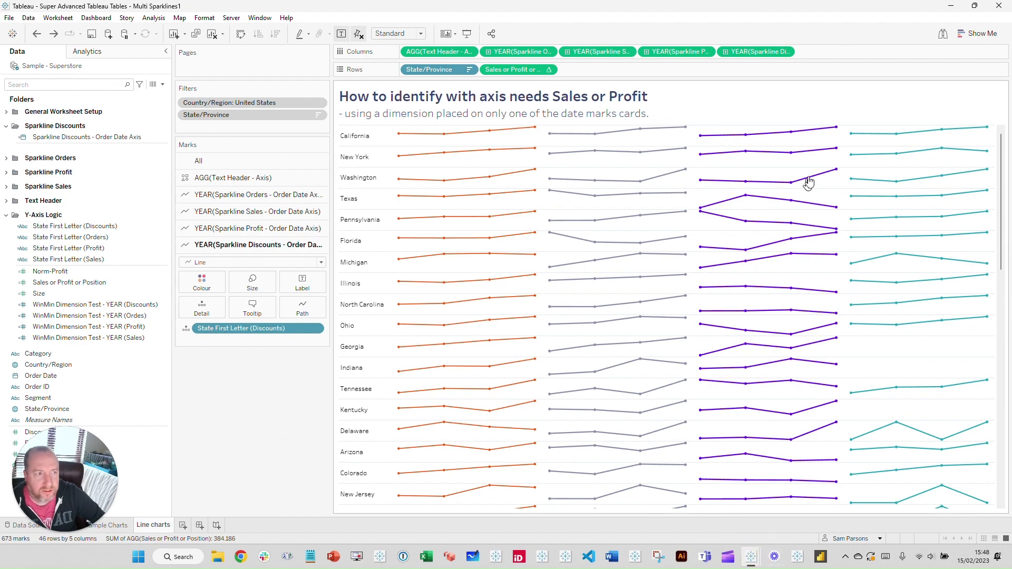
# Step: Switch to the Multi Sparklines2 workbook and examine its Multiple Sparkline Charts dashboard, including in presentation mode
pyautogui.click(954, 7)
pyautogui.moveTo(752, 555)
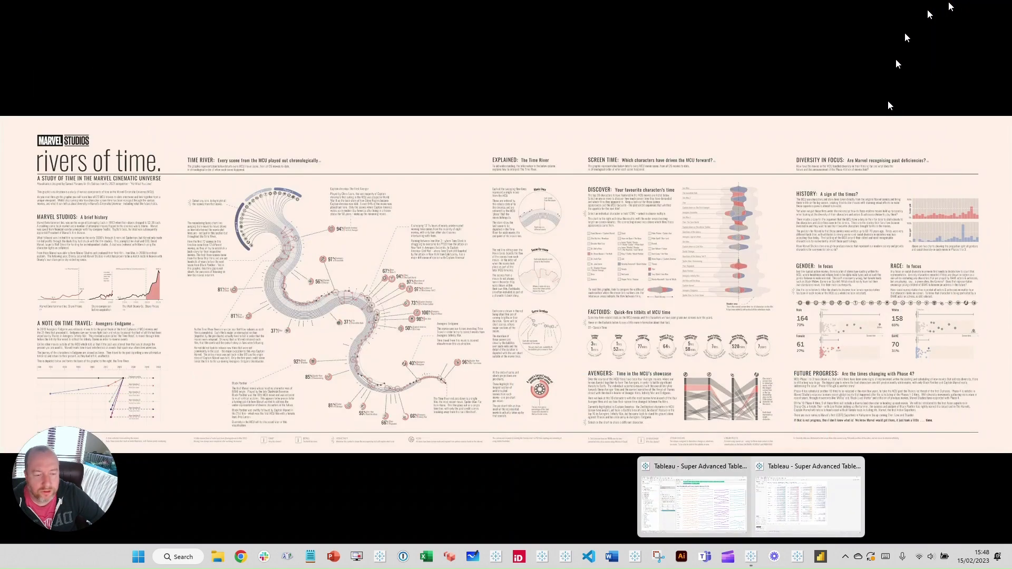
pyautogui.click(814, 494)
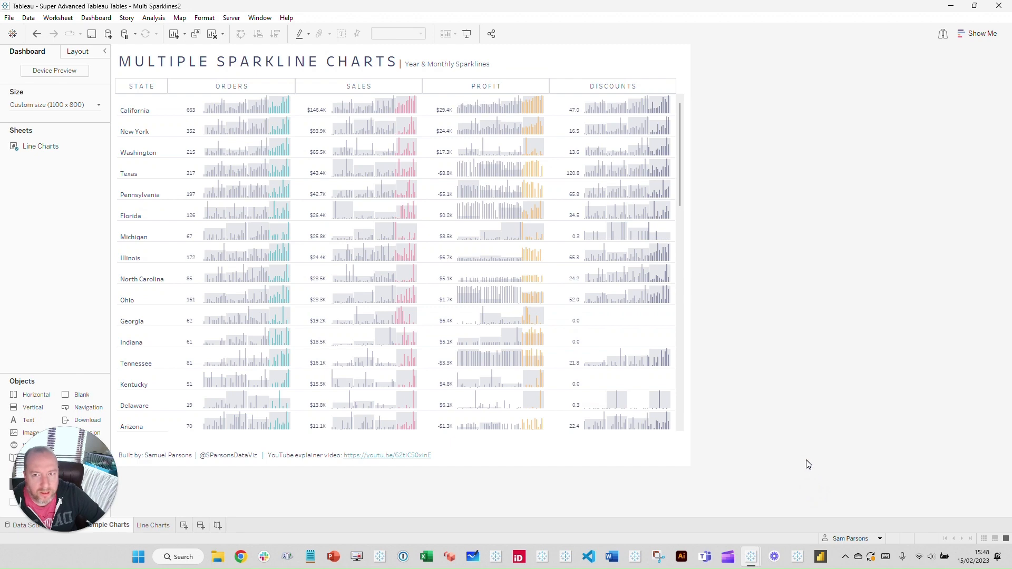
pyautogui.click(466, 35)
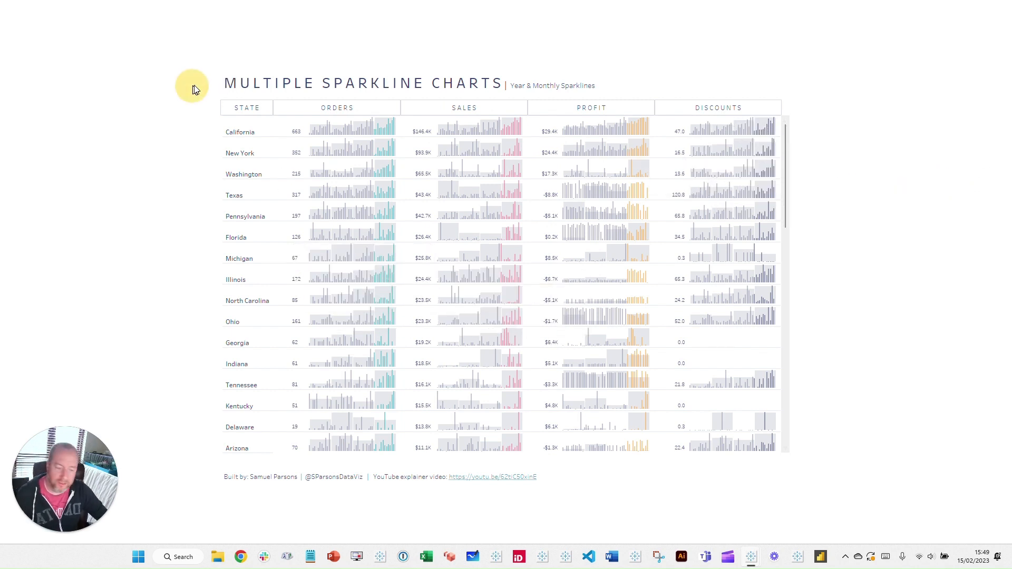
pyautogui.press('Escape')
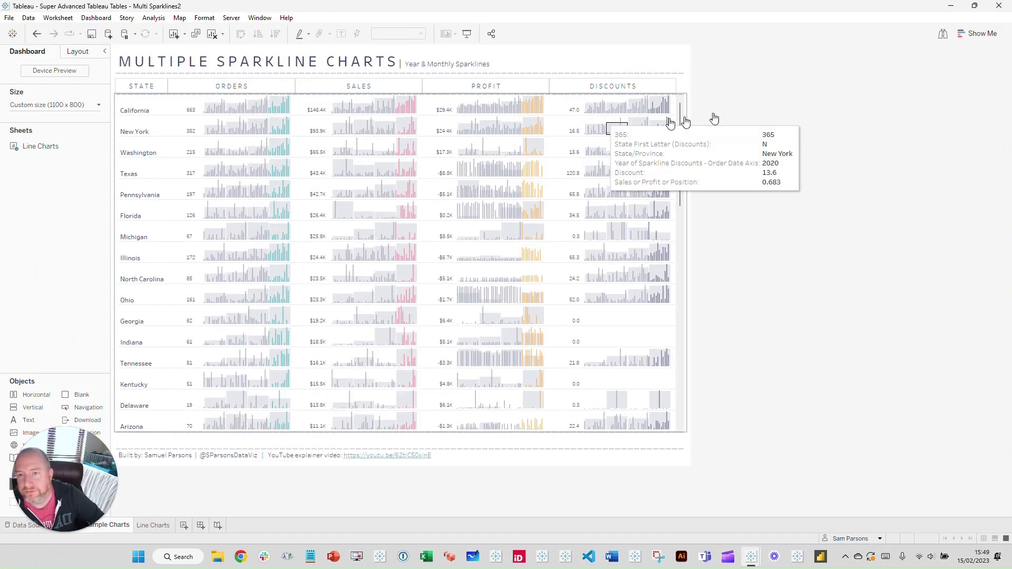
pyautogui.scroll(-3, 539, 254)
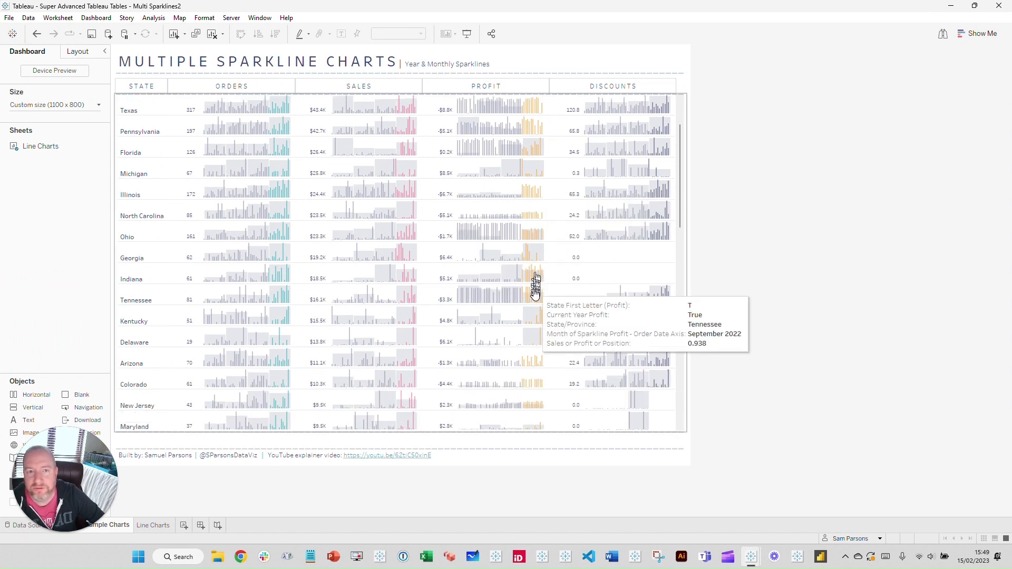
pyautogui.scroll(3, 533, 315)
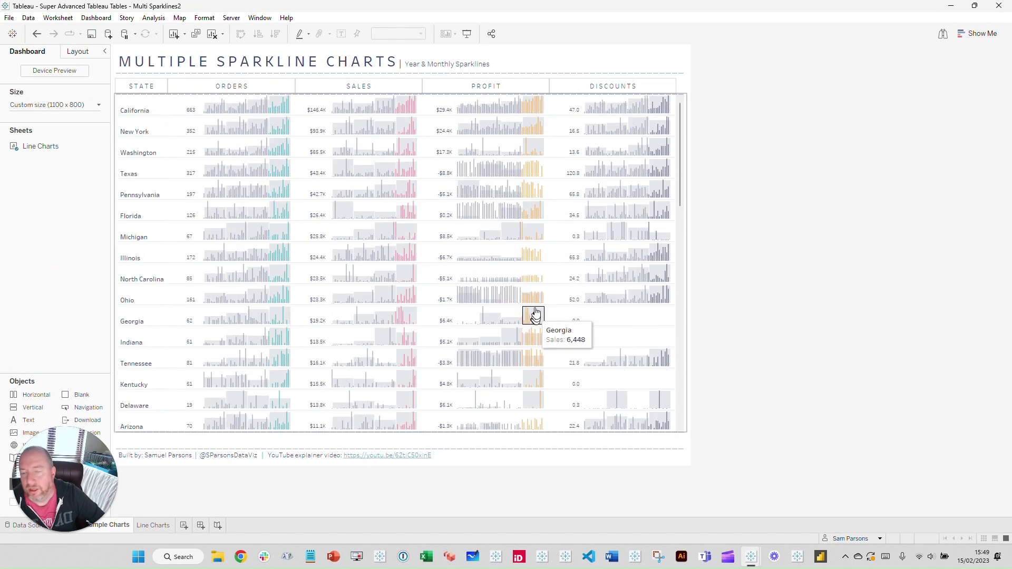
# Step: Go to the Line Charts worksheet behind the dashboard and examine the YEAR and MONTH Sparkline Orders marks cards
pyautogui.click(306, 101)
pyautogui.click(693, 110)
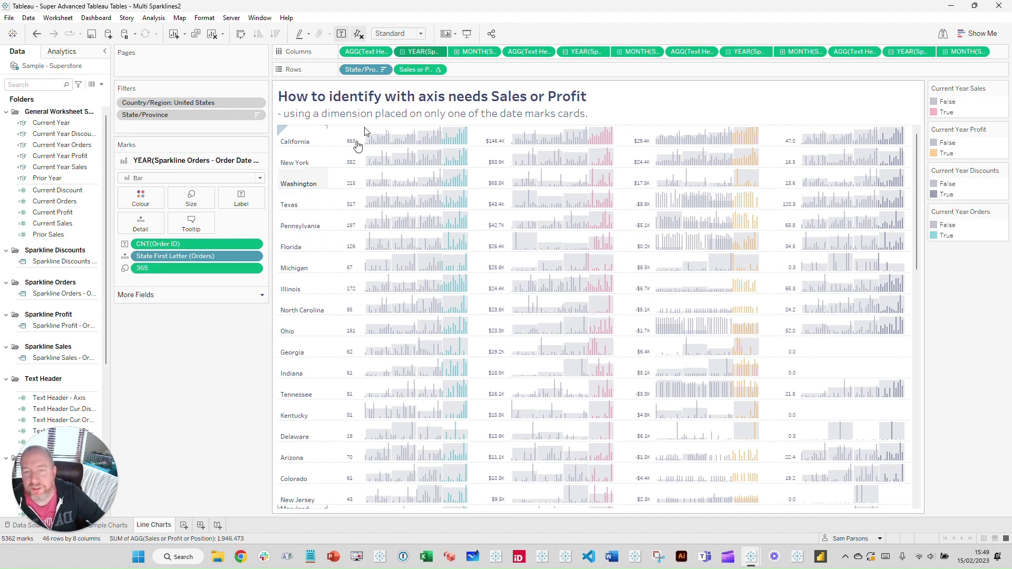
pyautogui.click(478, 54)
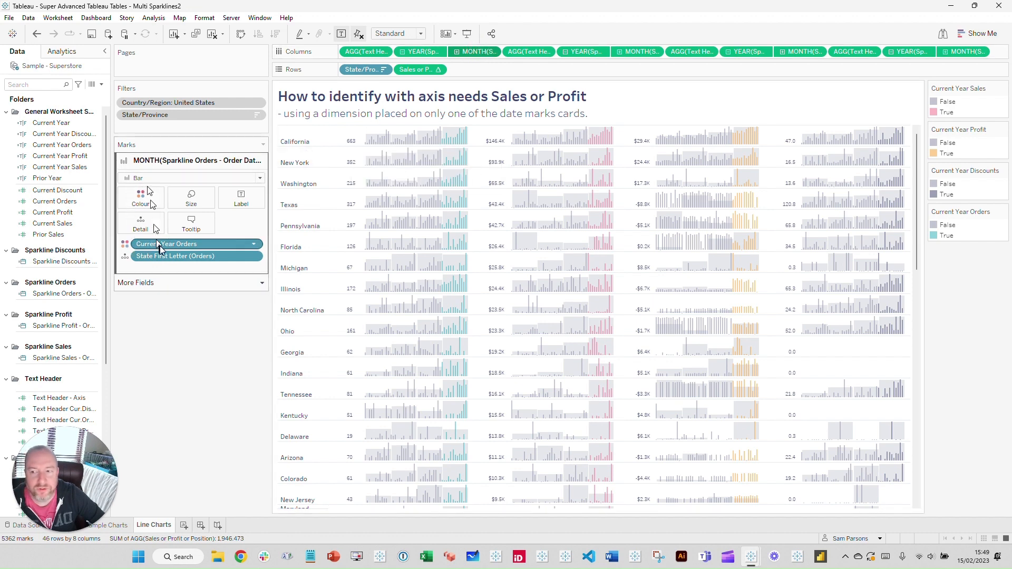
pyautogui.moveTo(454, 140)
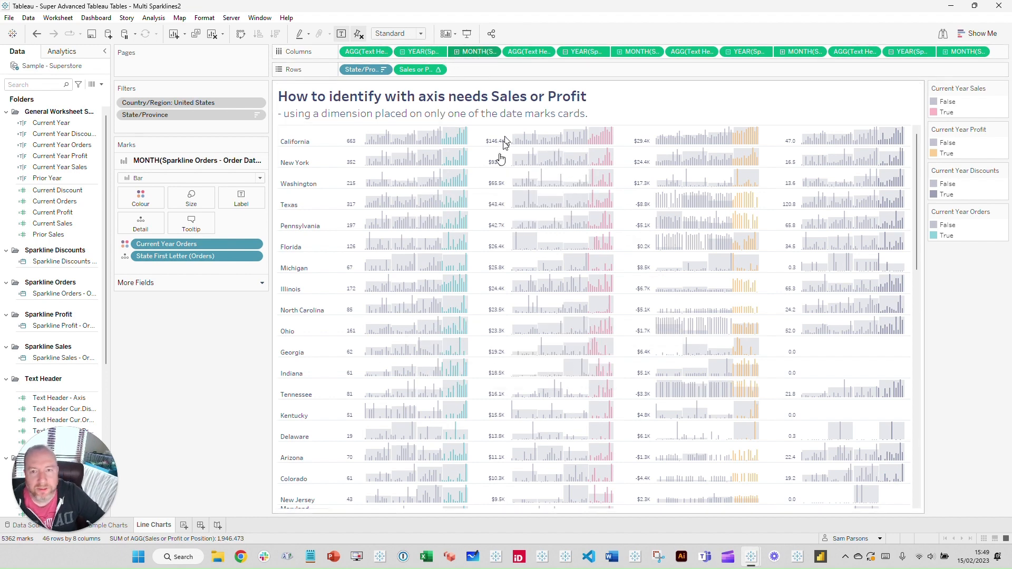
pyautogui.moveTo(406, 246)
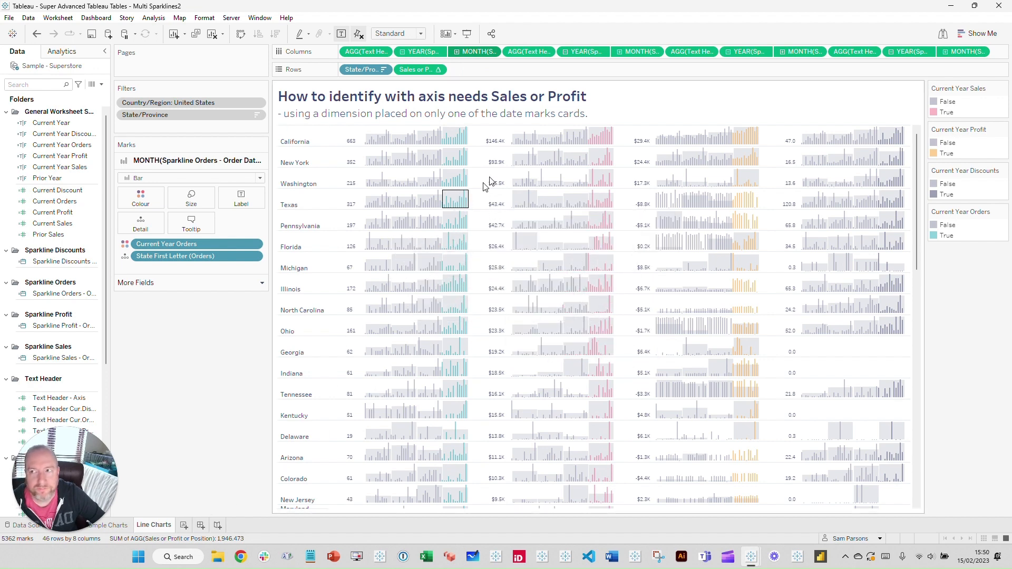
# Step: Return to the Multi Sparklines1 workbook and view its Multiple Line Charts dashboard
pyautogui.click(953, 7)
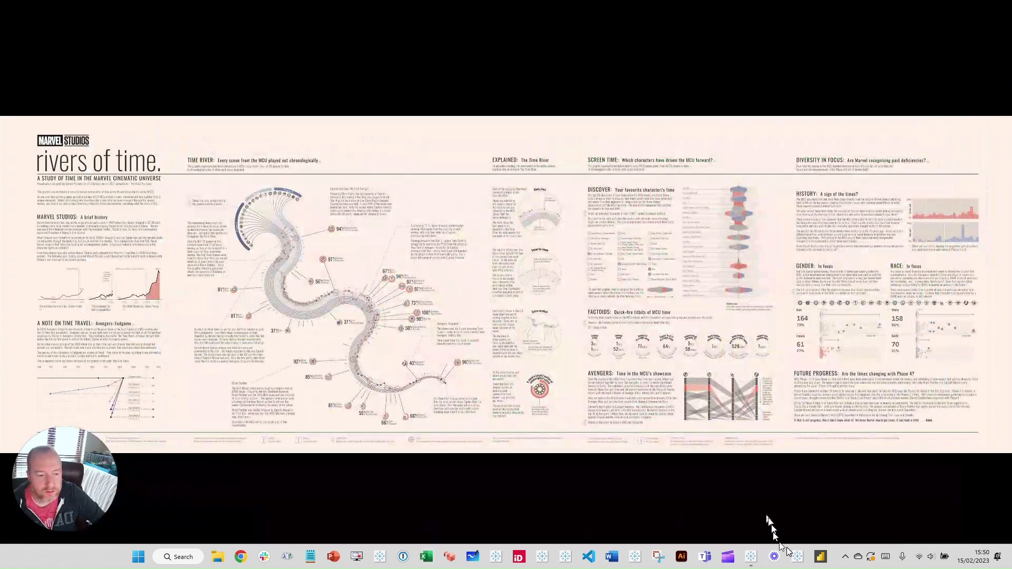
pyautogui.moveTo(754, 559)
pyautogui.click(706, 495)
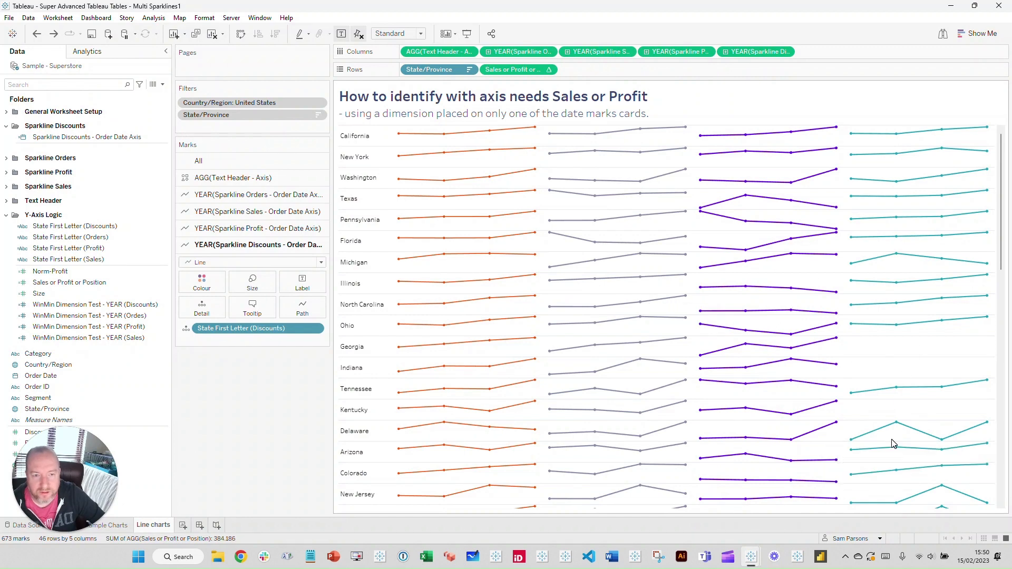
pyautogui.click(125, 525)
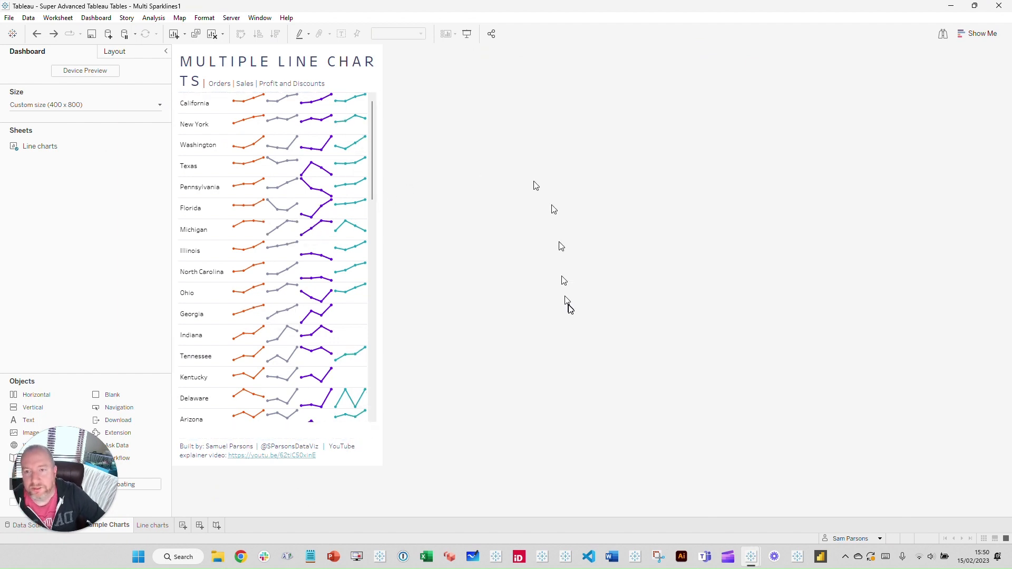
pyautogui.moveTo(359, 228)
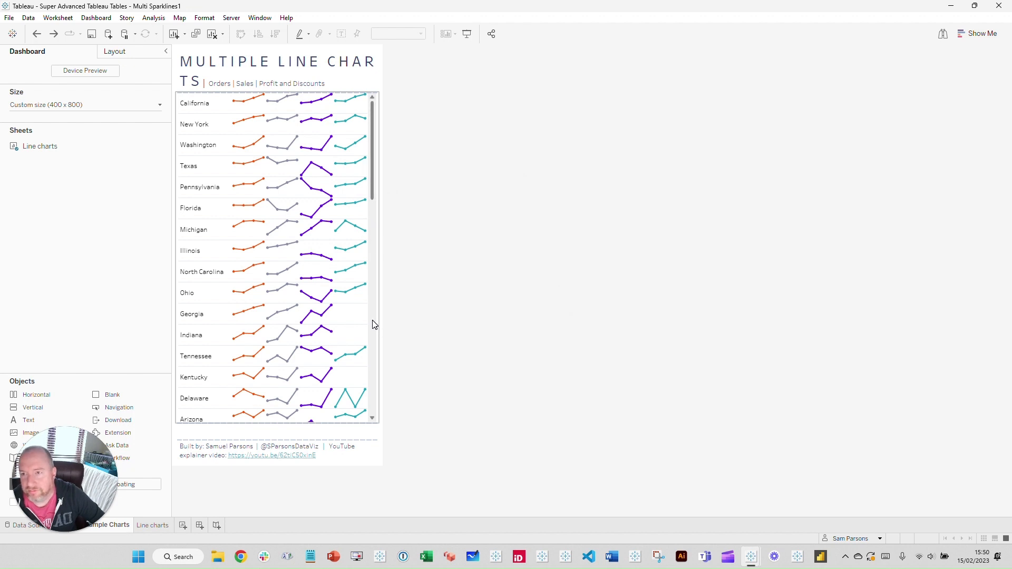
# Step: Set the Multiple Line Charts dashboard's fixed width to 800 px
pyautogui.click(74, 104)
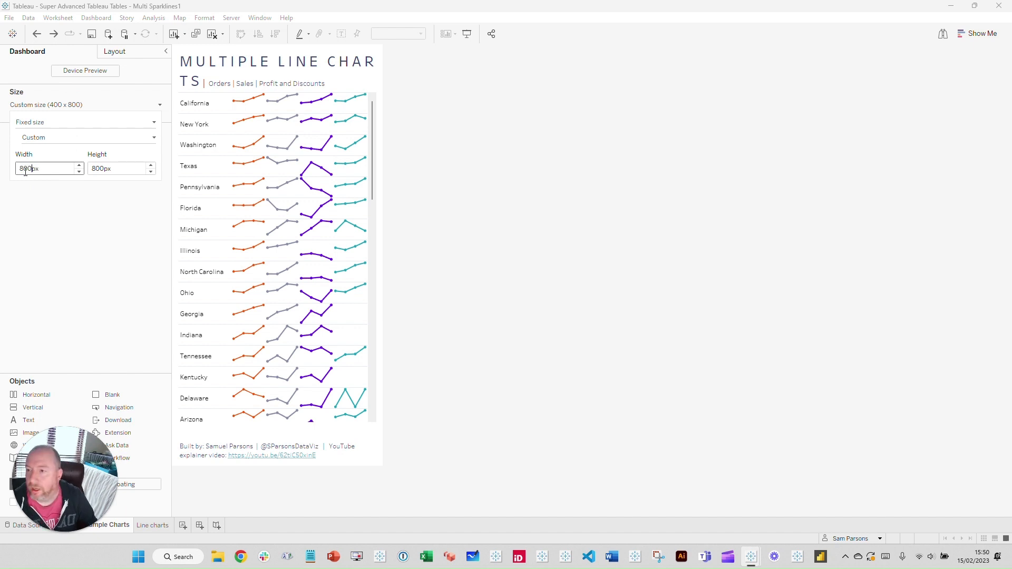
pyautogui.write('800')
pyautogui.press('Return')
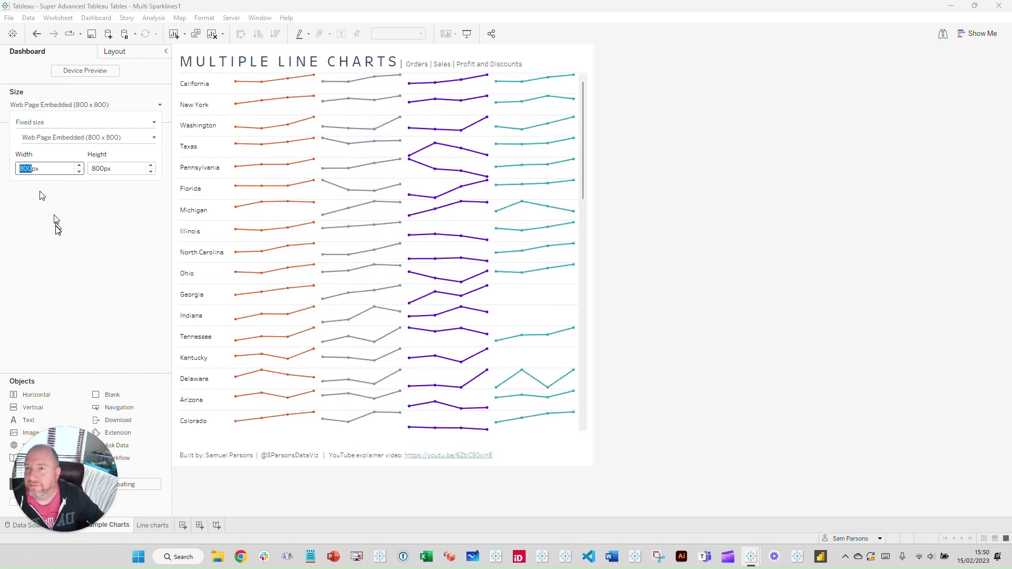
pyautogui.click(57, 227)
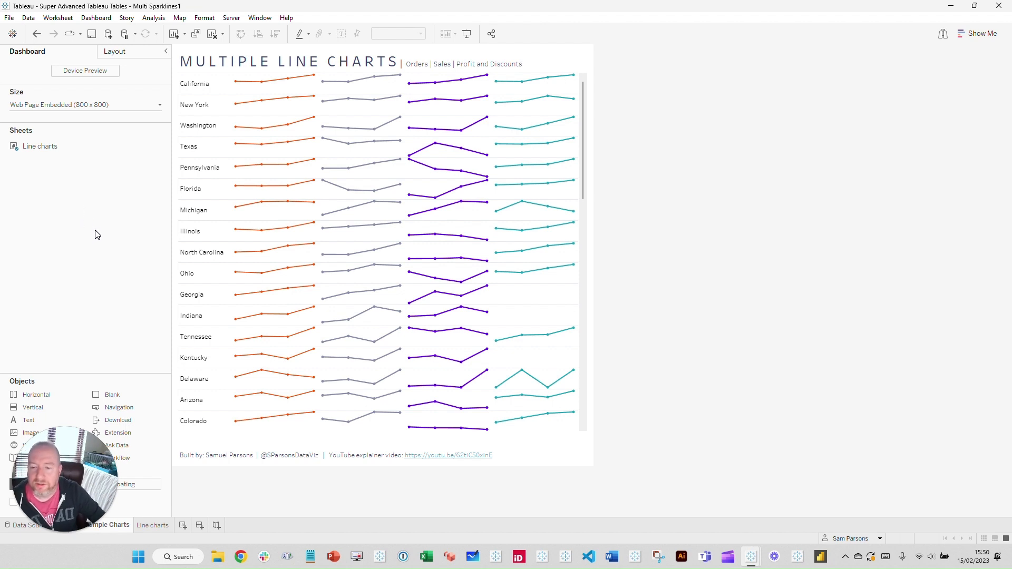
# Step: Switch to Chrome, browse the author's Tableau Public profile and open the Dynamic Zone Zooming - 2022.3 viz
pyautogui.click(241, 557)
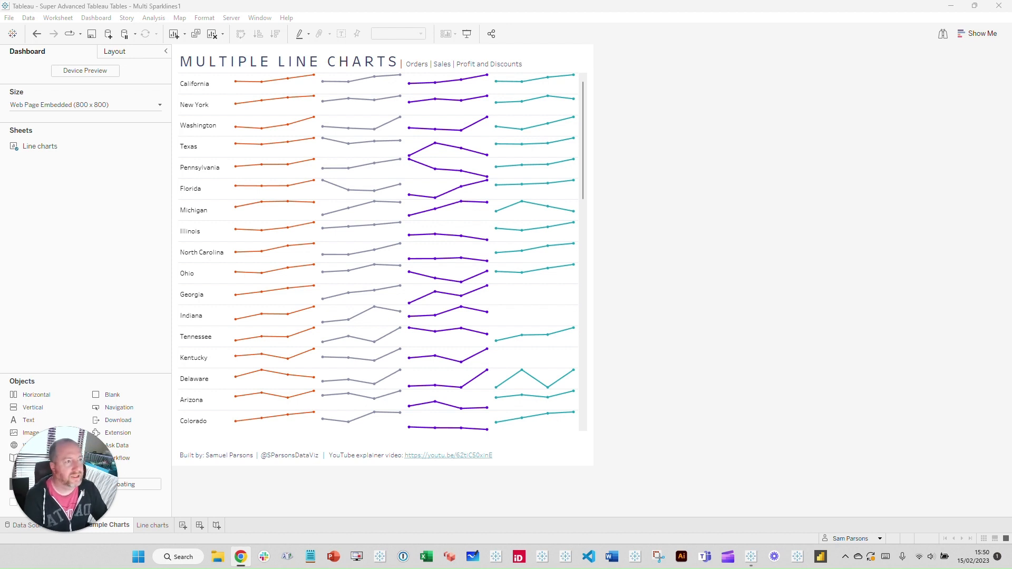
pyautogui.moveTo(1011, 7); pyautogui.dragTo(315, 6)
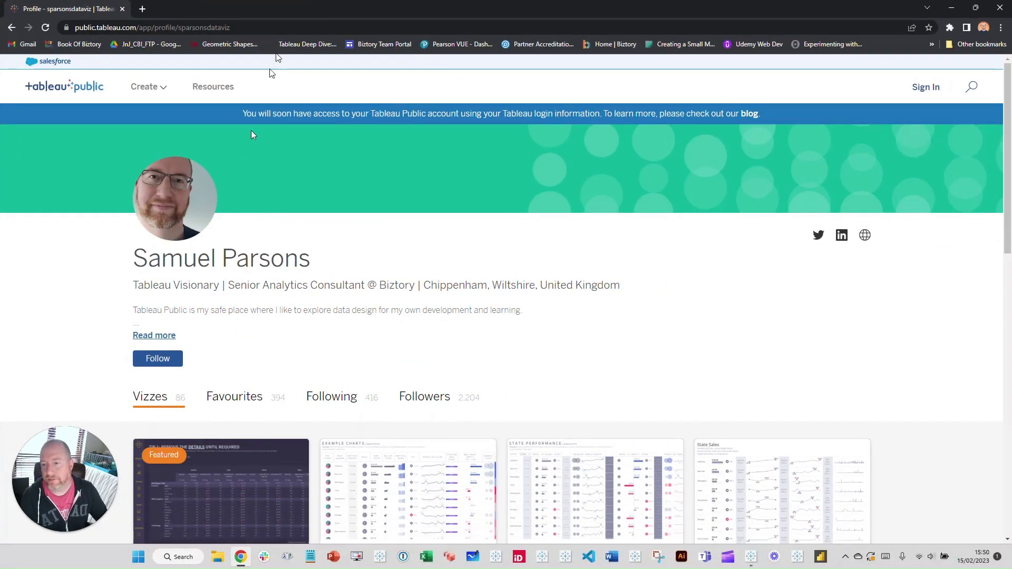
pyautogui.scroll(-2, 546, 356)
pyautogui.scroll(-15, 547, 360)
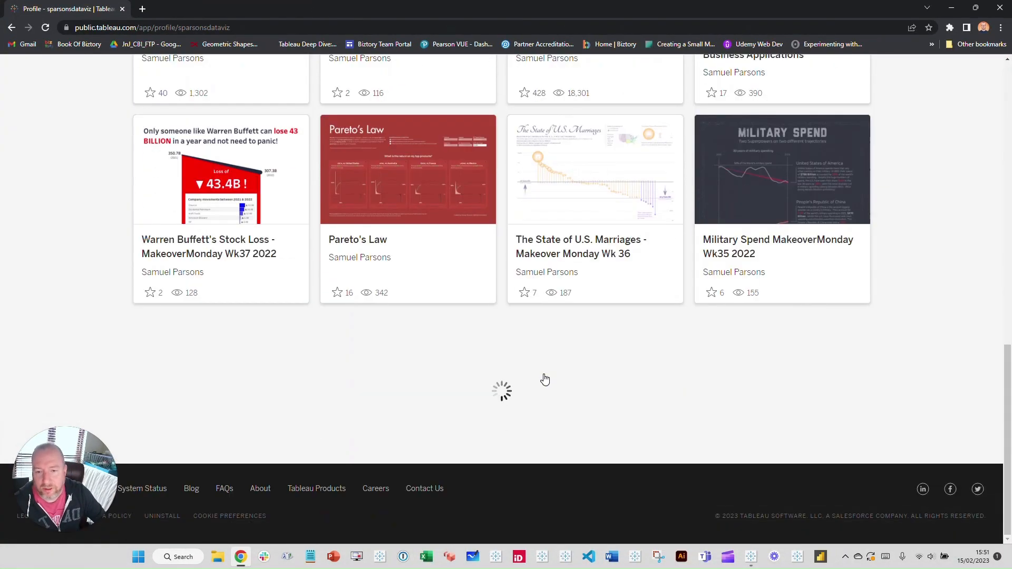
pyautogui.scroll(-5, 543, 385)
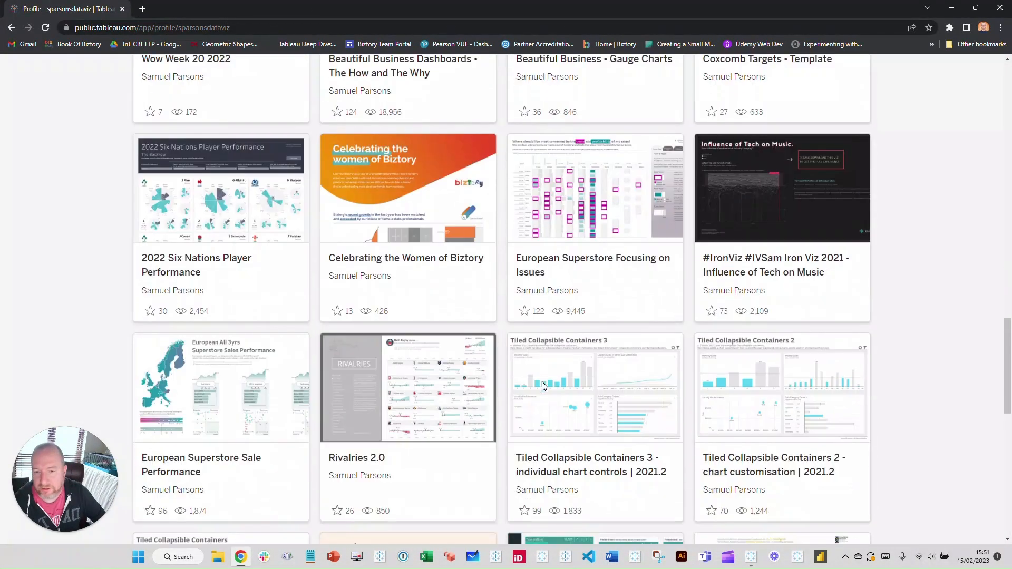
pyautogui.scroll(9, 485, 419)
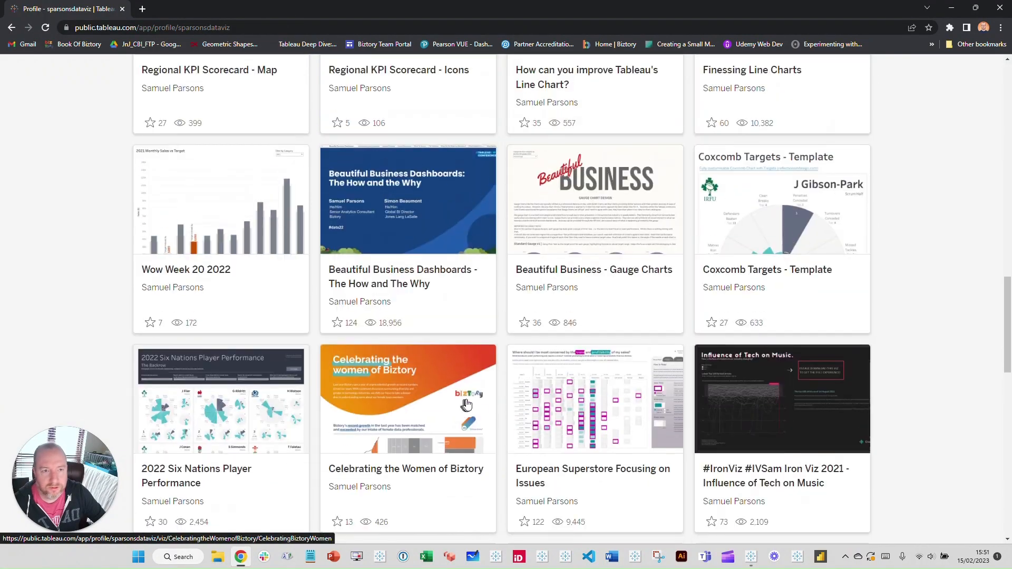
pyautogui.scroll(8, 487, 419)
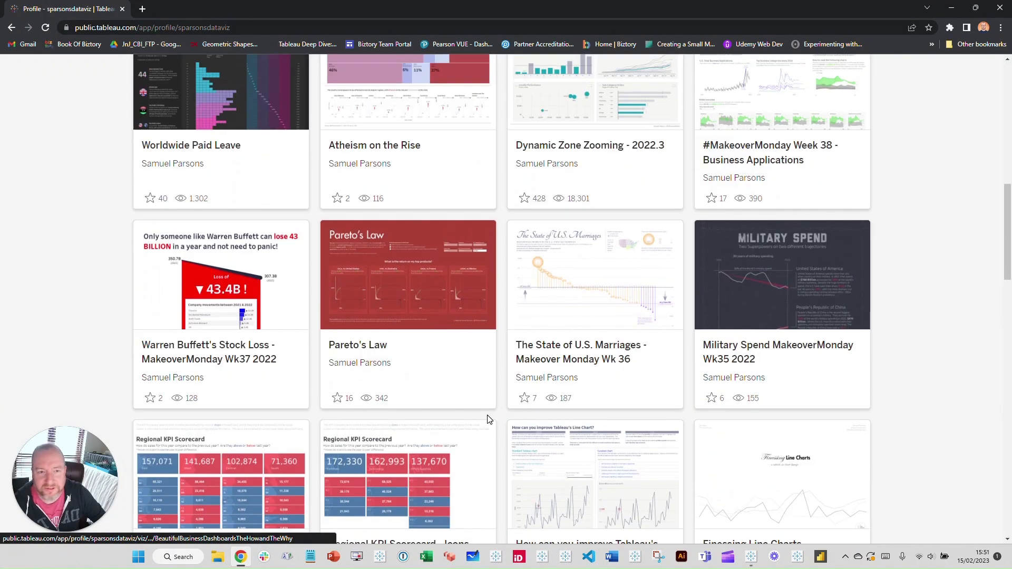
pyautogui.scroll(-6, 487, 419)
pyautogui.scroll(2, 488, 422)
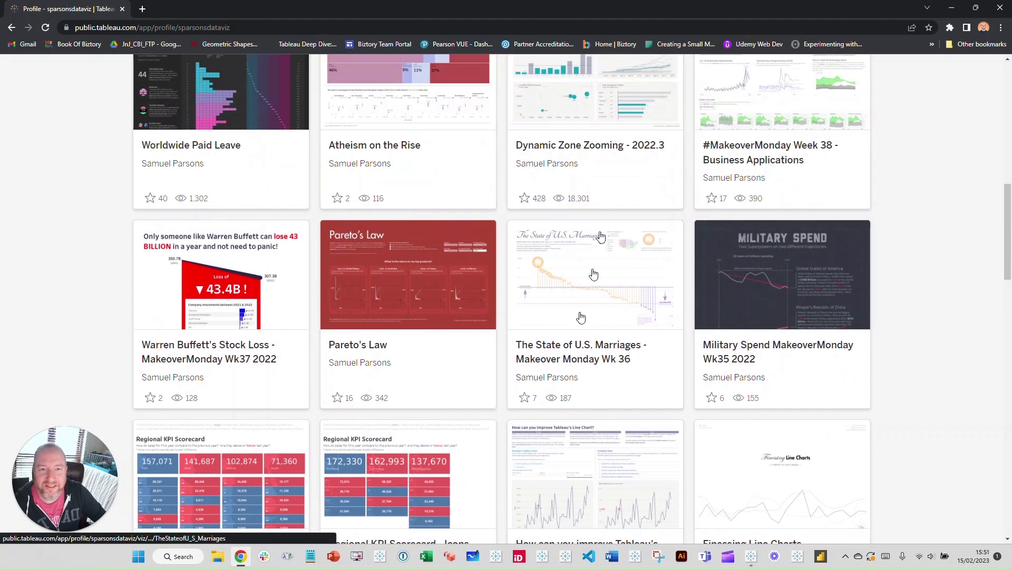
pyautogui.click(600, 150)
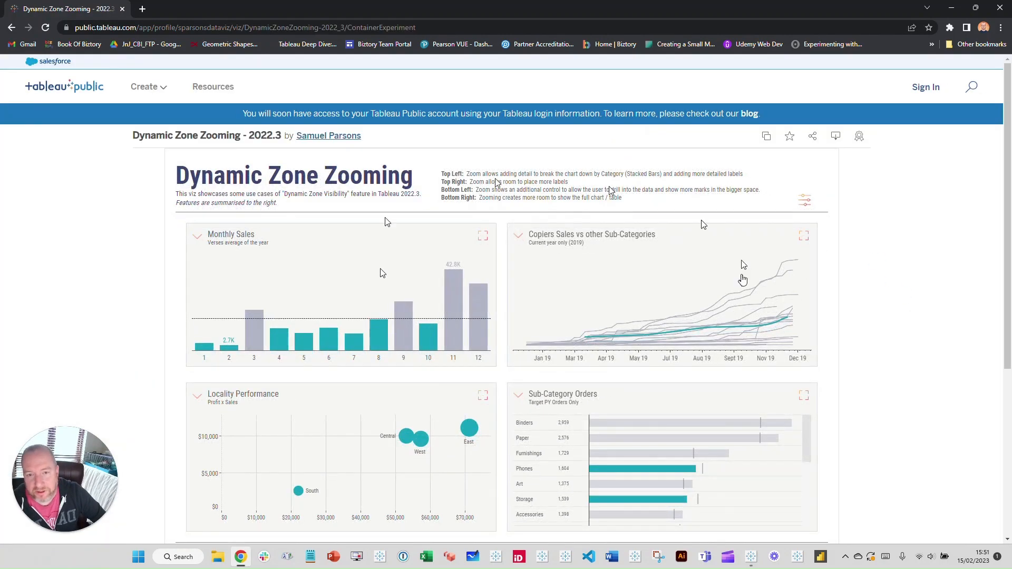
# Step: Expand the Monthly Sales chart to examine its more detailed zoomed version, and collapse it back to the four-chart layout
pyautogui.scroll(-1, 904, 298)
pyautogui.scroll(-2, 904, 299)
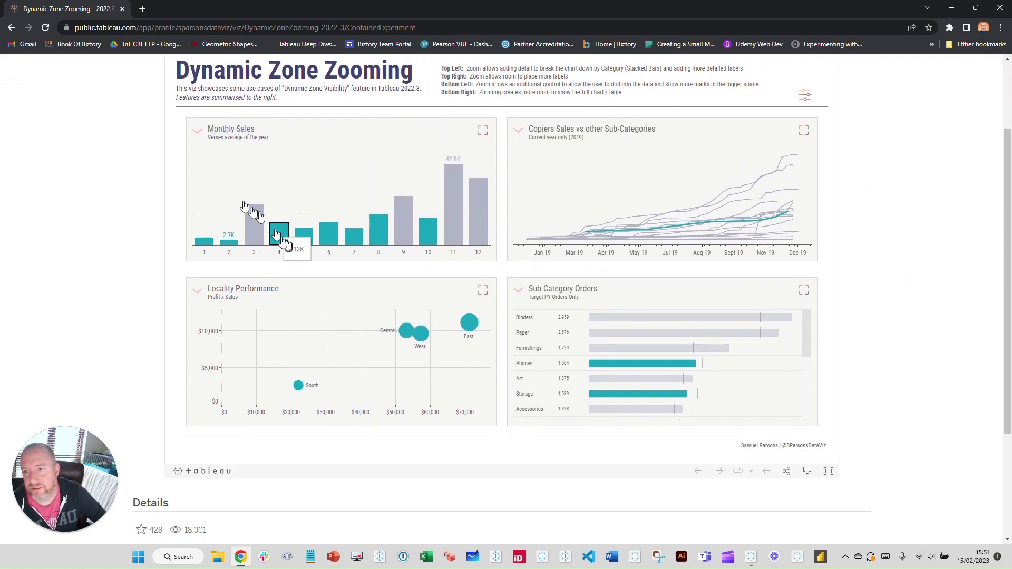
pyautogui.click(482, 130)
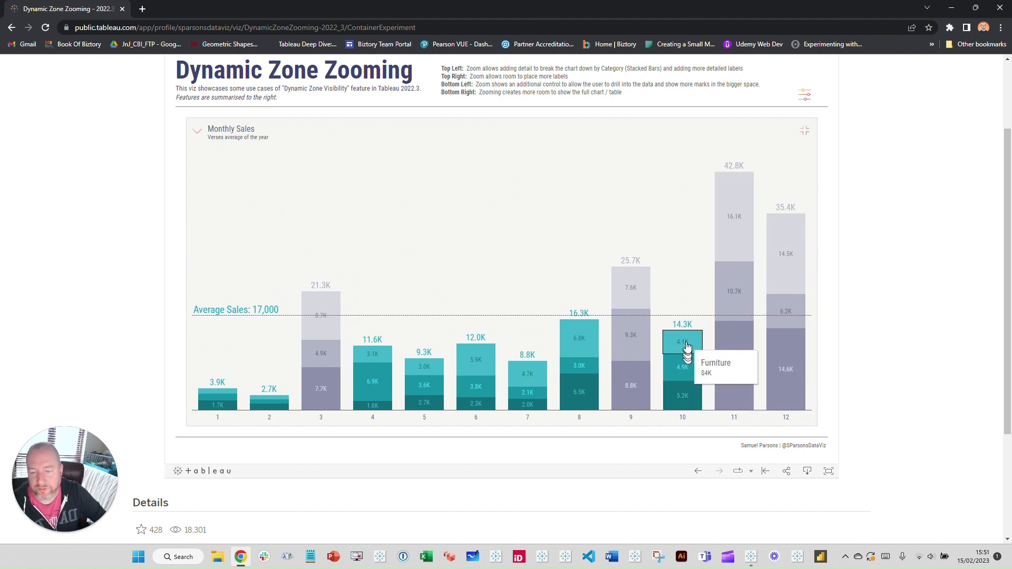
pyautogui.click(805, 130)
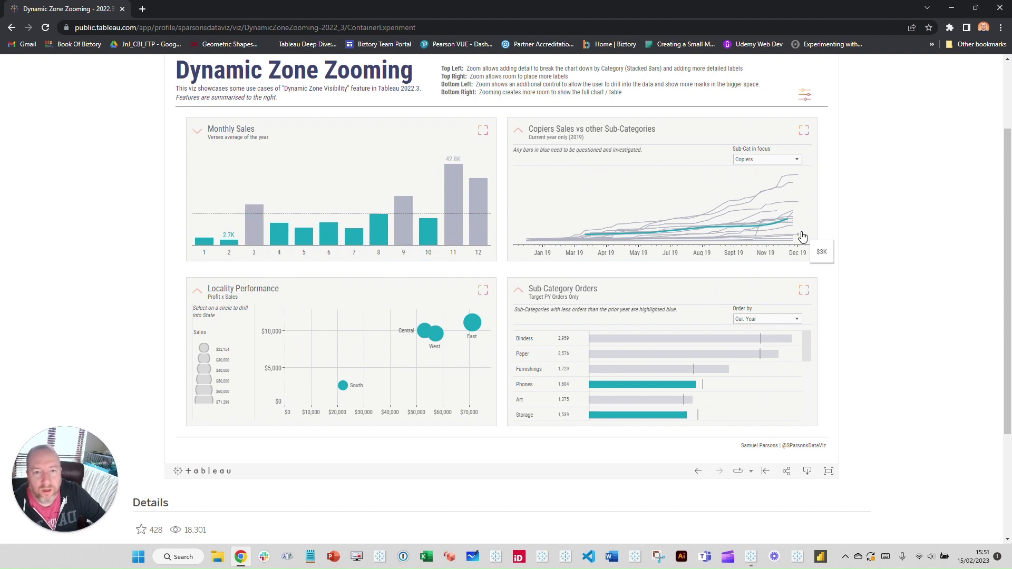
# Step: Expand and collapse the Copiers Sales vs other Sub-Categories chart, and return to the Multi Sparklines1 dashboard in Tableau Desktop
pyautogui.click(803, 130)
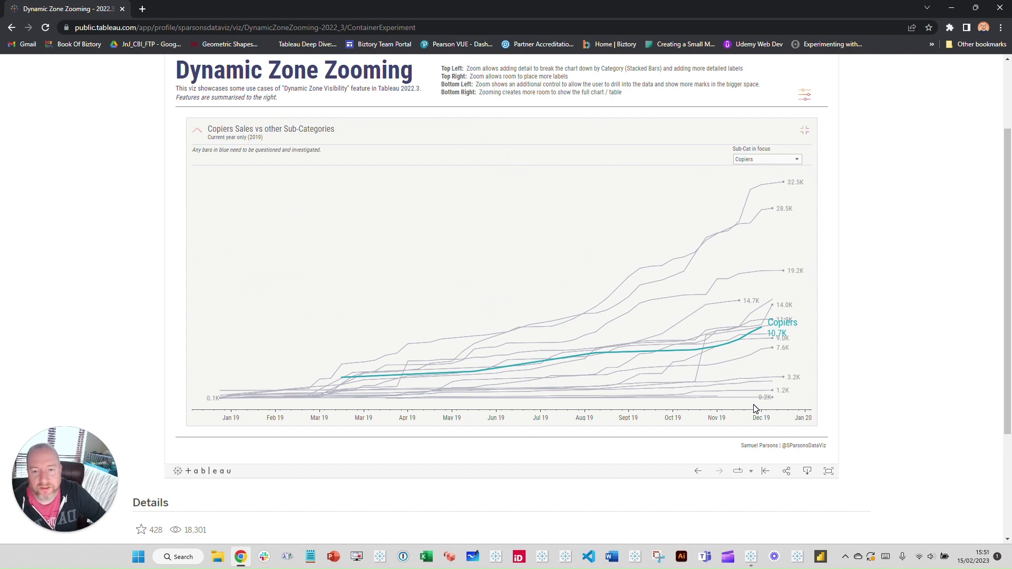
pyautogui.click(805, 130)
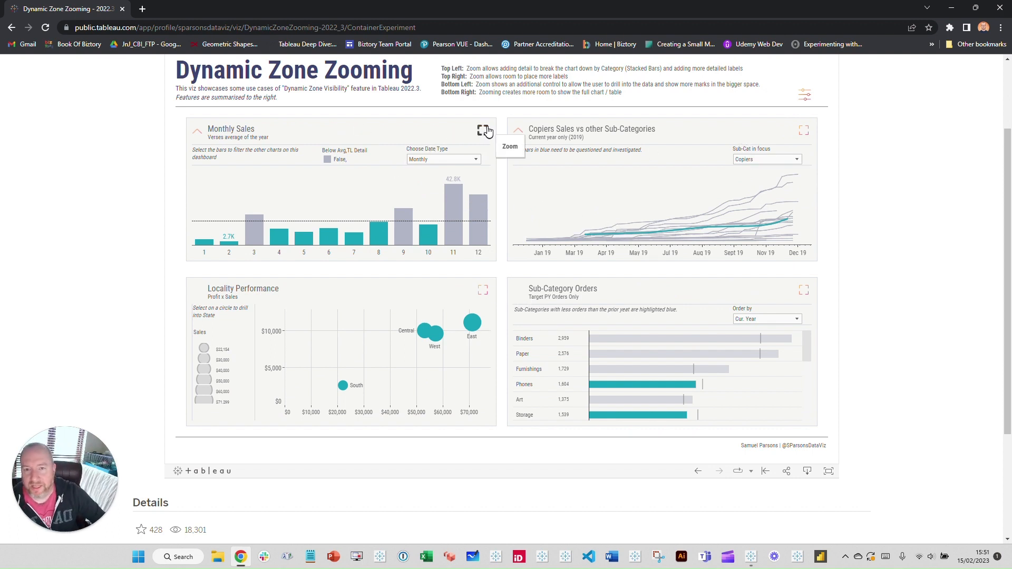
pyautogui.moveTo(480, 208)
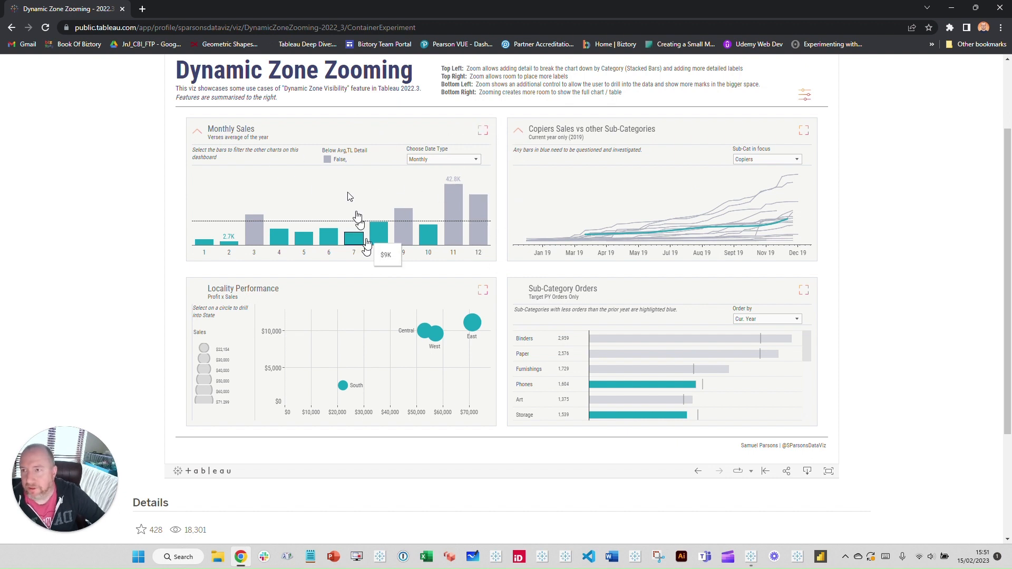
pyautogui.click(951, 8)
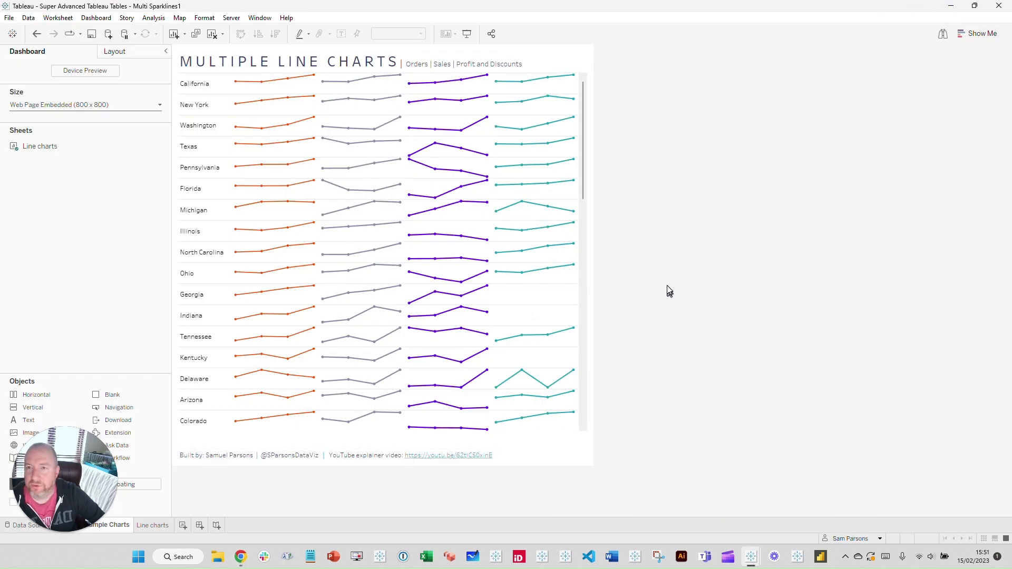